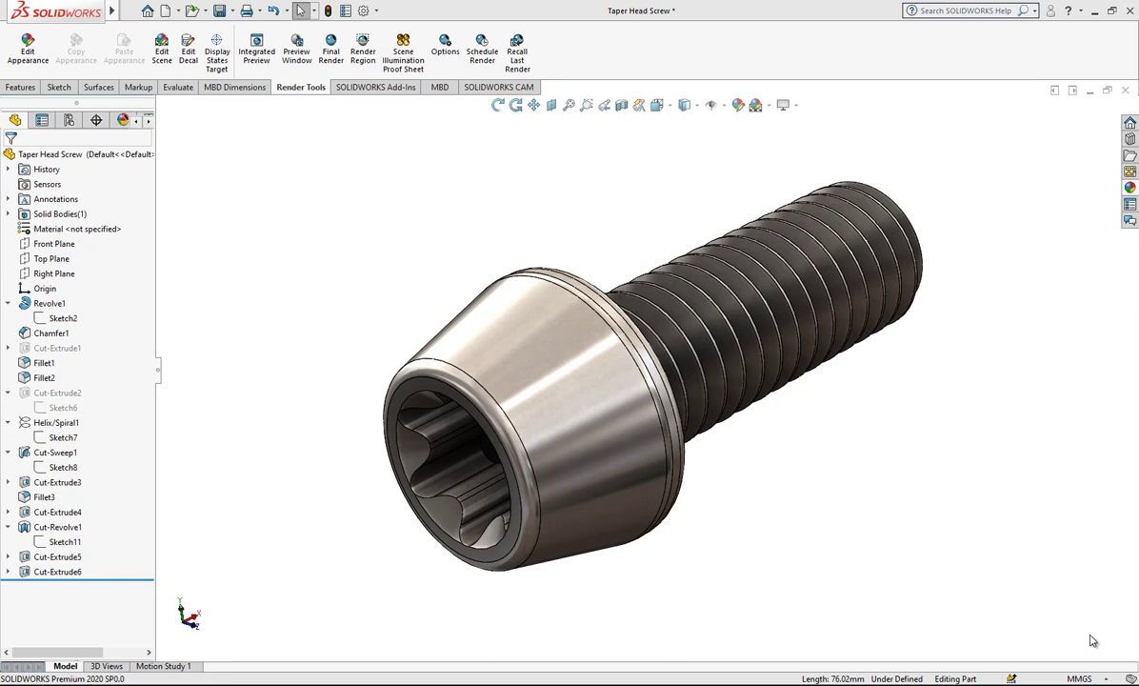
# Create a new part and start a sketch on the Right Plane
pyautogui.click(166, 10)
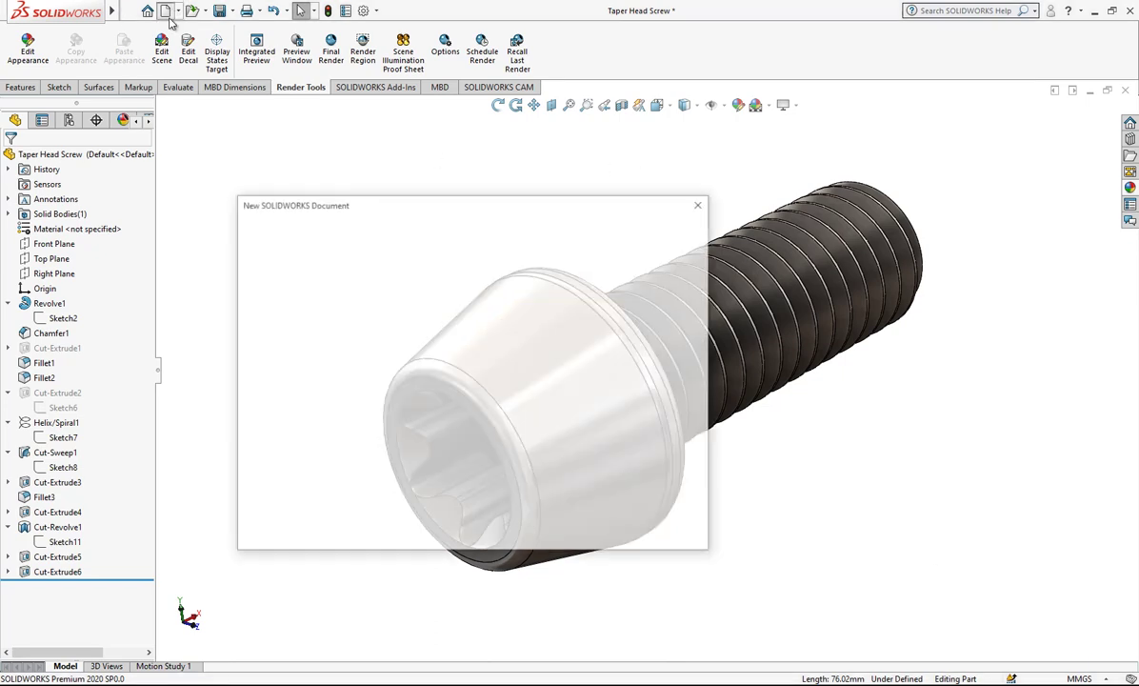
pyautogui.doubleClick(301, 334)
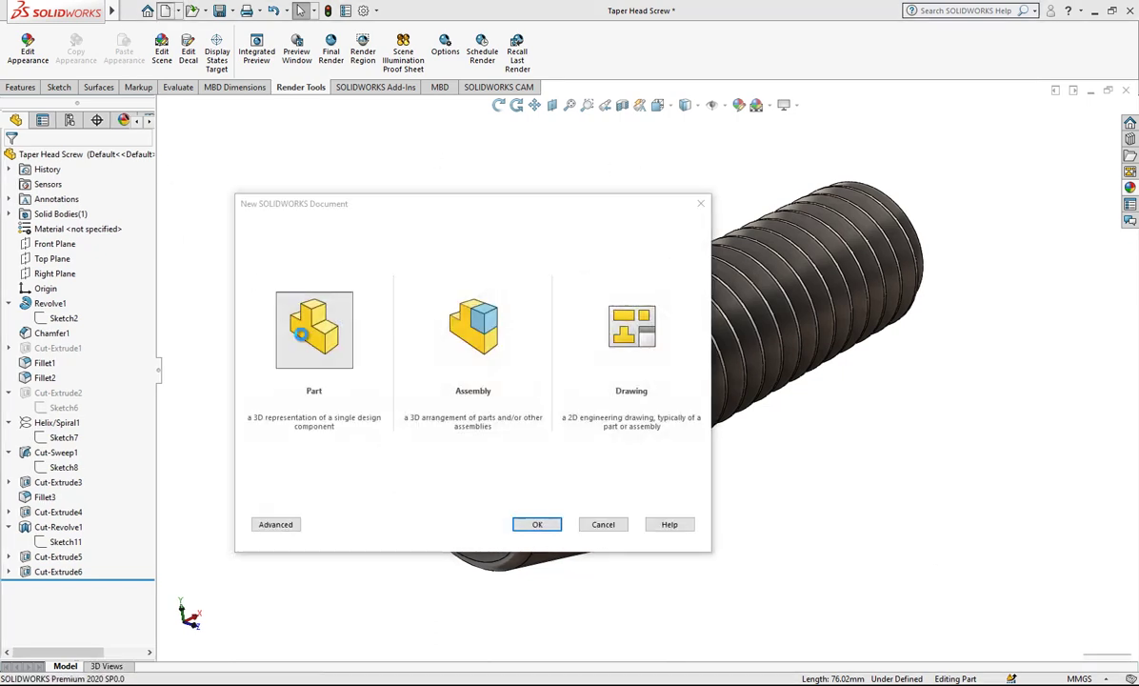
pyautogui.click(59, 258)
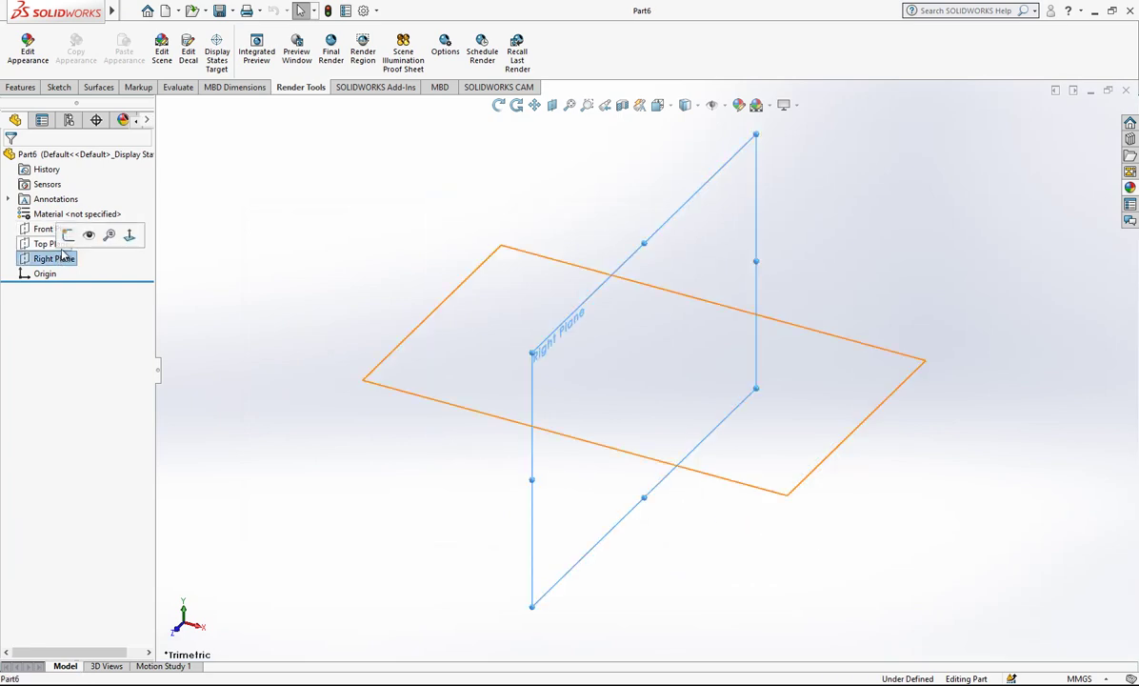
pyautogui.click(68, 235)
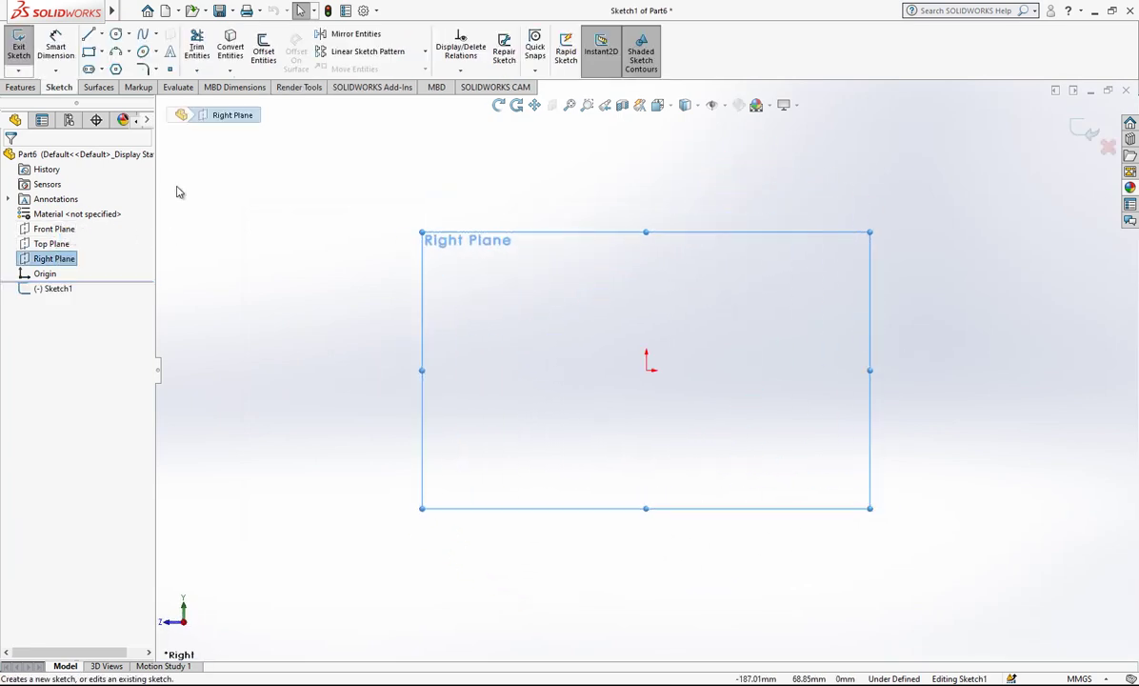
# Sketch a closed half-profile of the screw from the origin, about 114 mm long, with a sloped head, short flat rim and straight shank
pyautogui.click(89, 35)
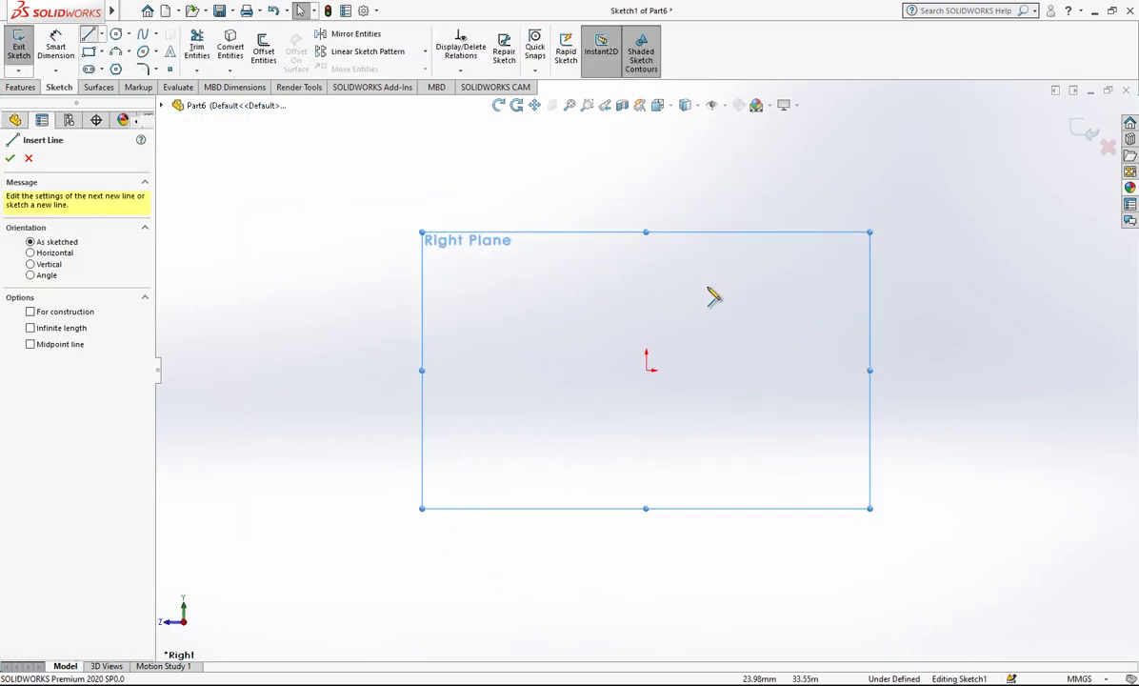
pyautogui.click(649, 369)
pyautogui.click(646, 310)
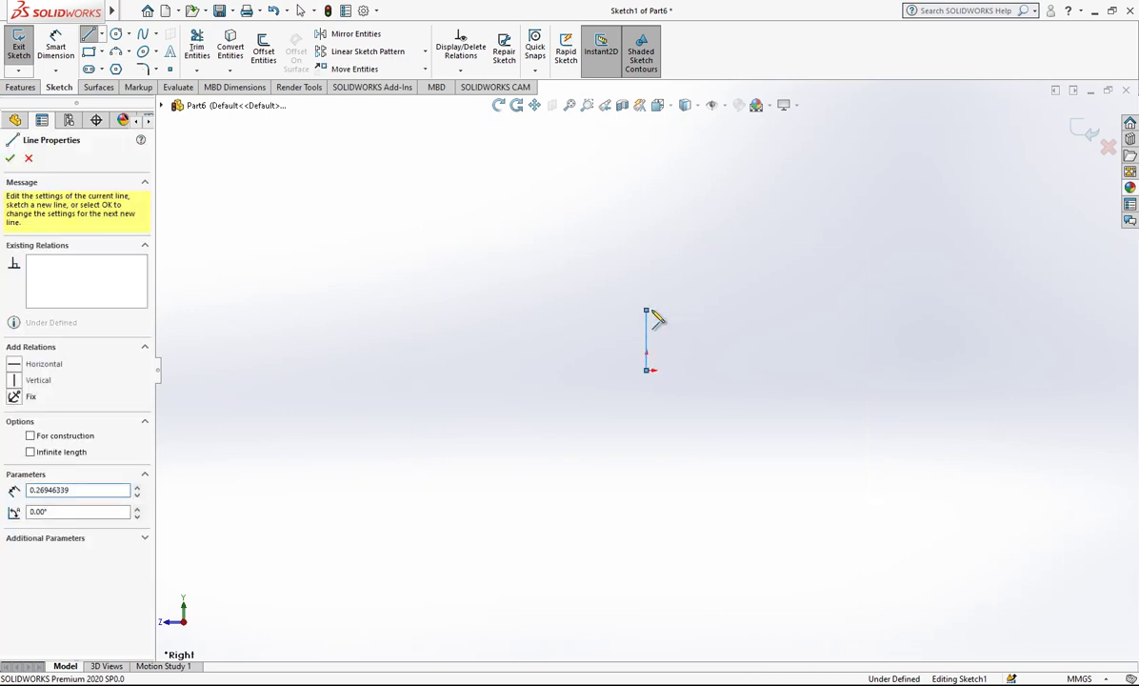
pyautogui.click(701, 282)
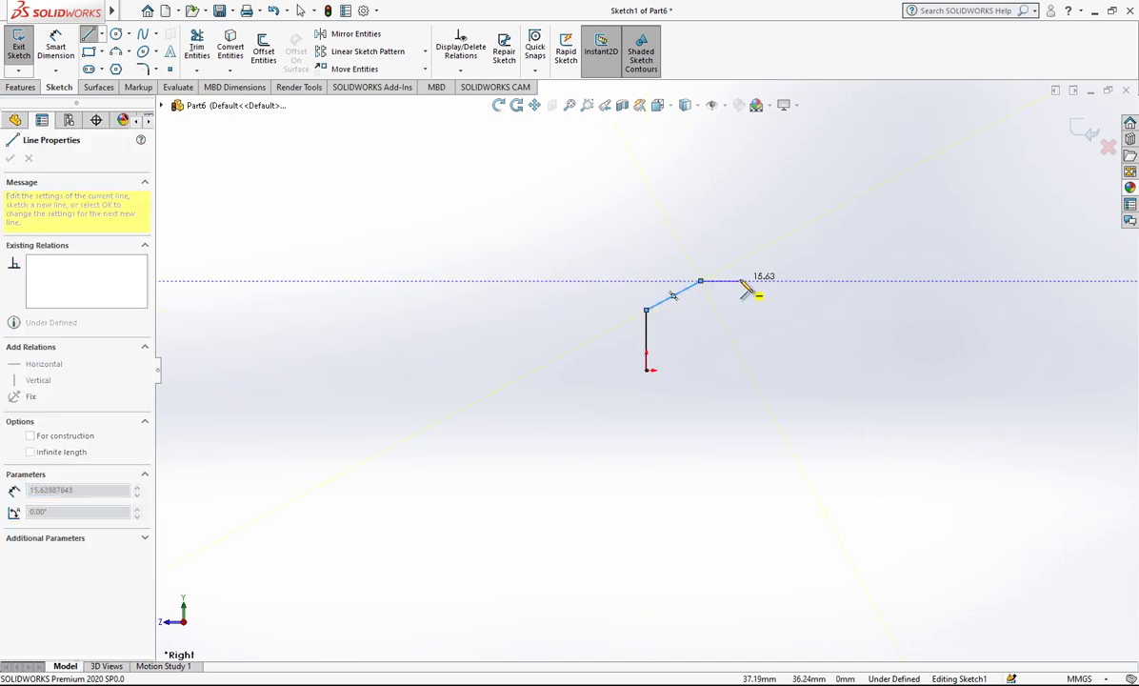
pyautogui.click(733, 282)
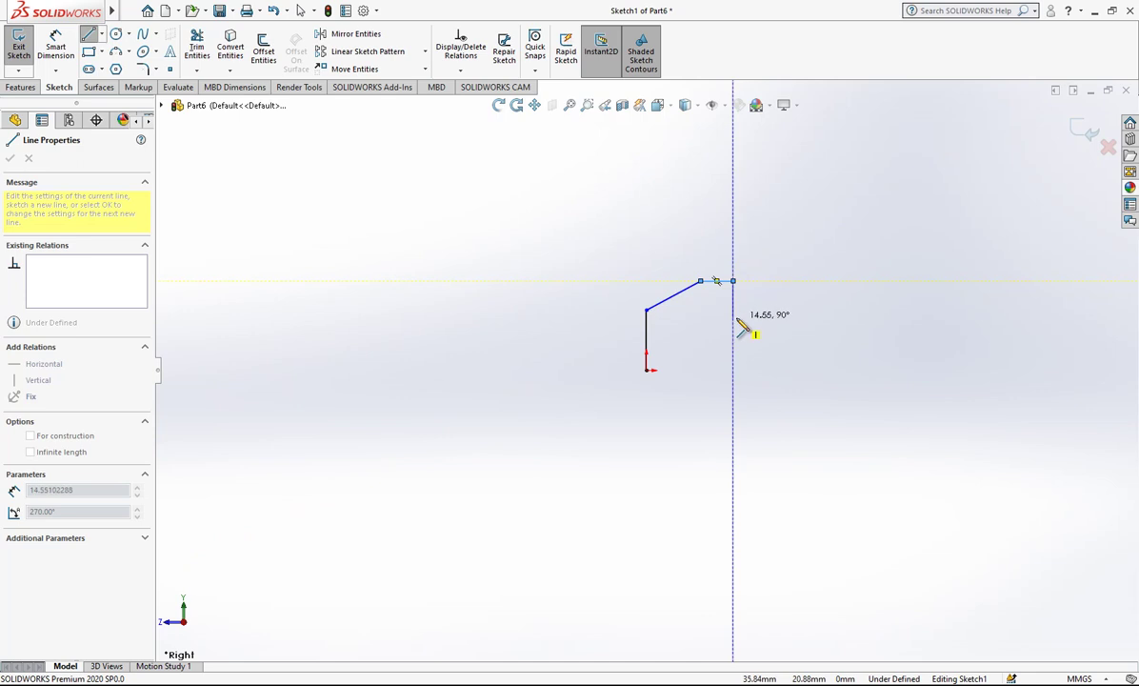
pyautogui.click(733, 316)
pyautogui.click(933, 317)
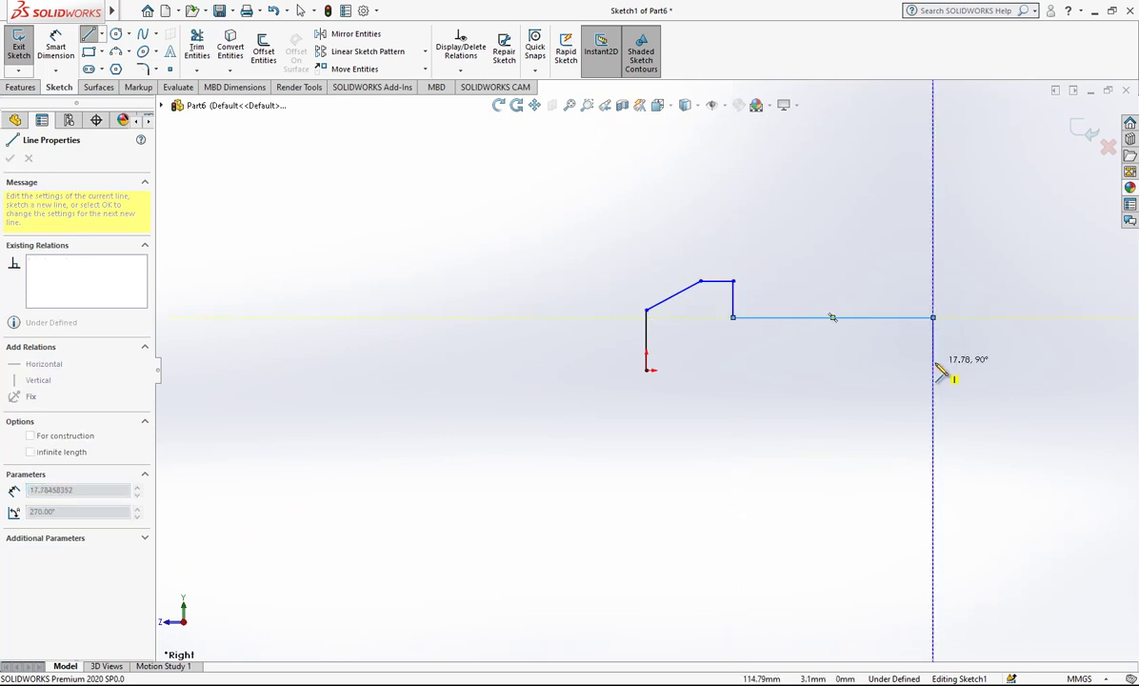
pyautogui.click(933, 370)
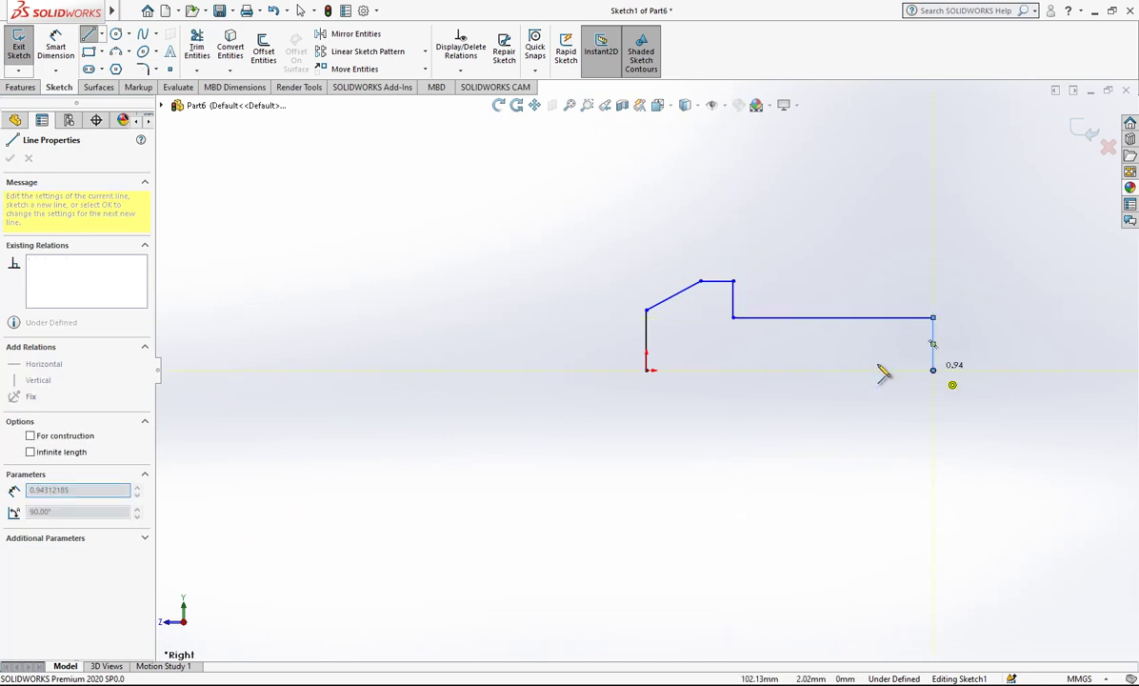
pyautogui.click(646, 369)
pyautogui.press('Escape')
# Dimension the profile's bottom line to an overall length of 21 mm
pyautogui.press('f')
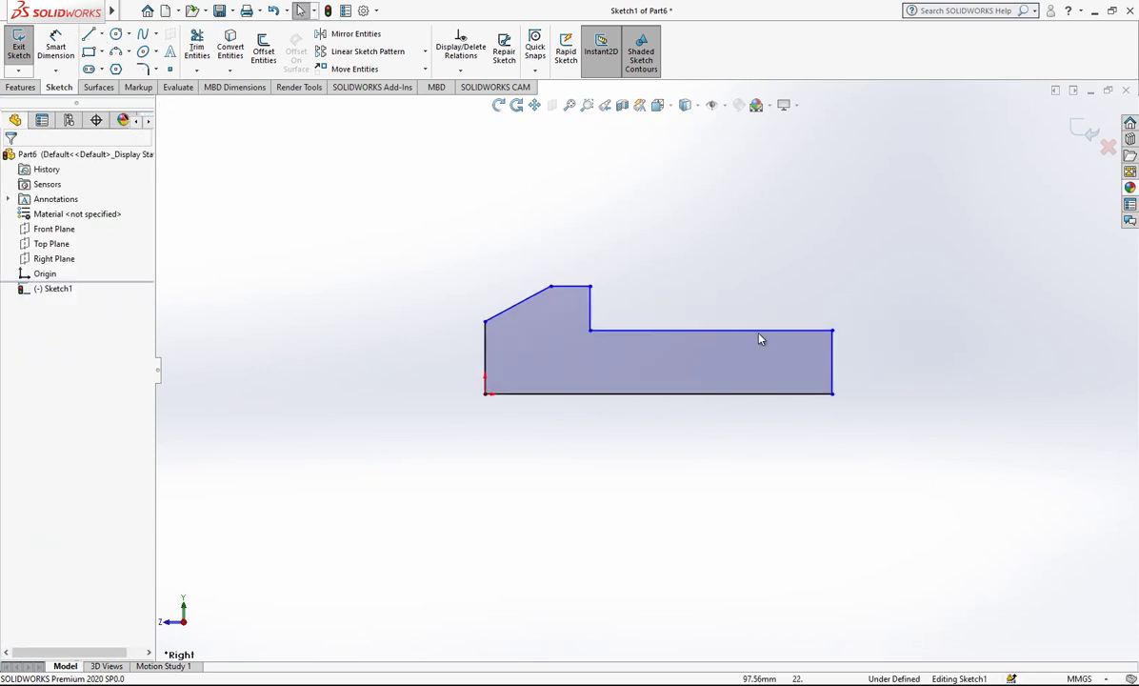
pyautogui.scroll(-2, 753, 343)
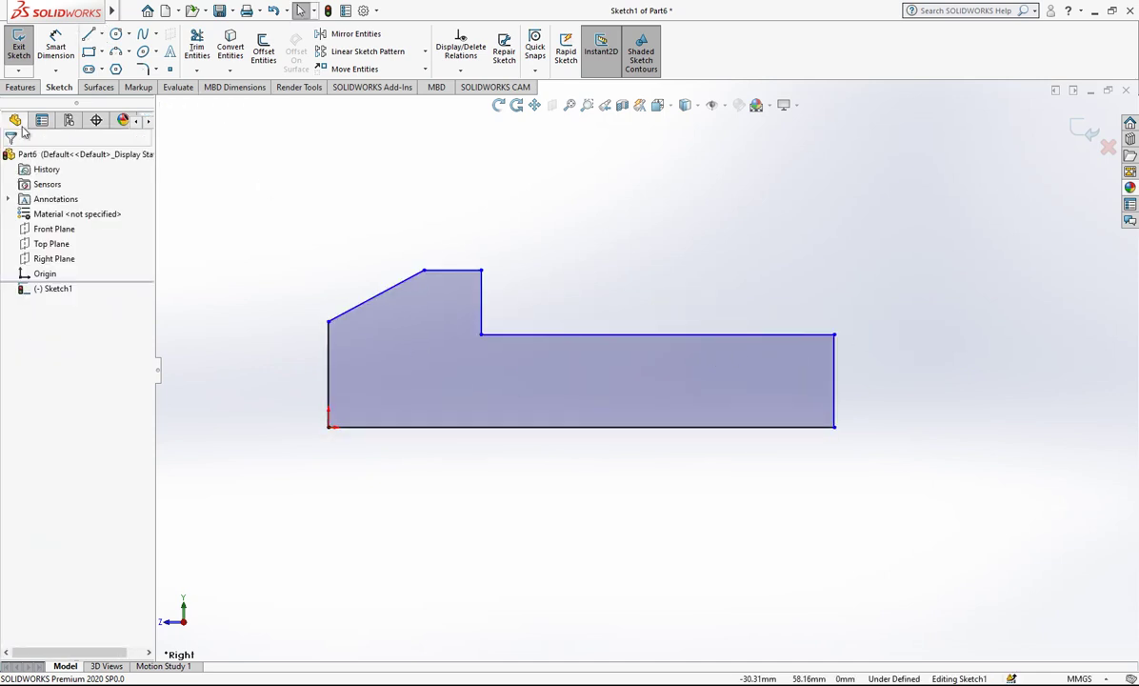
pyautogui.click(52, 53)
pyautogui.click(619, 444)
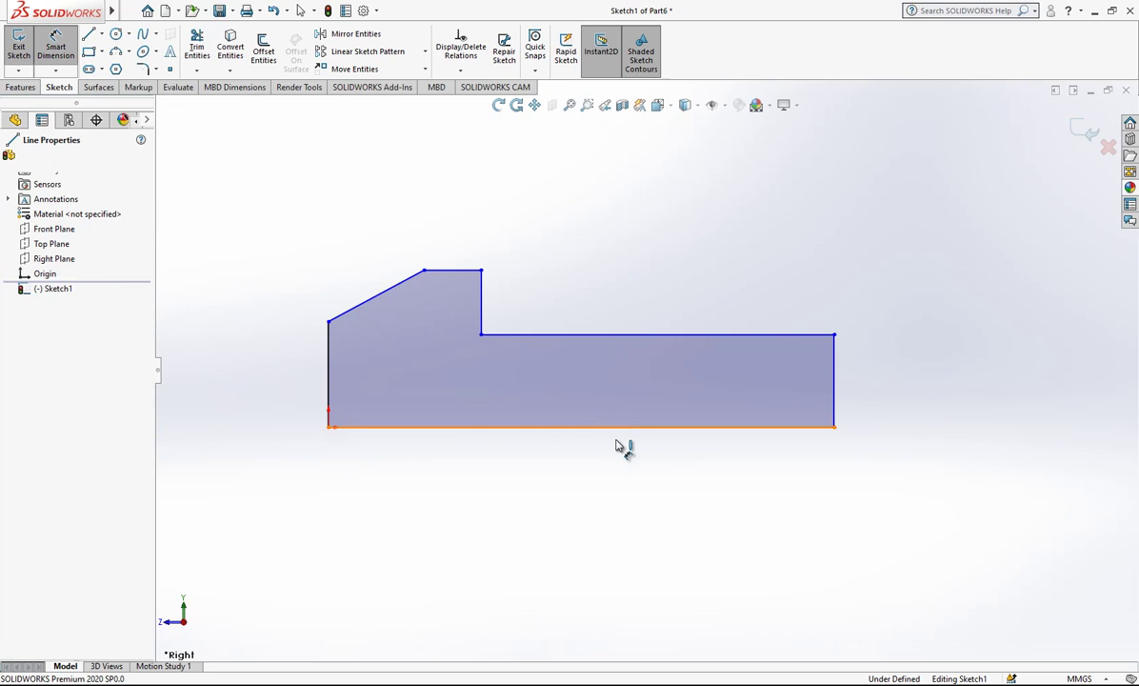
pyautogui.click(602, 564)
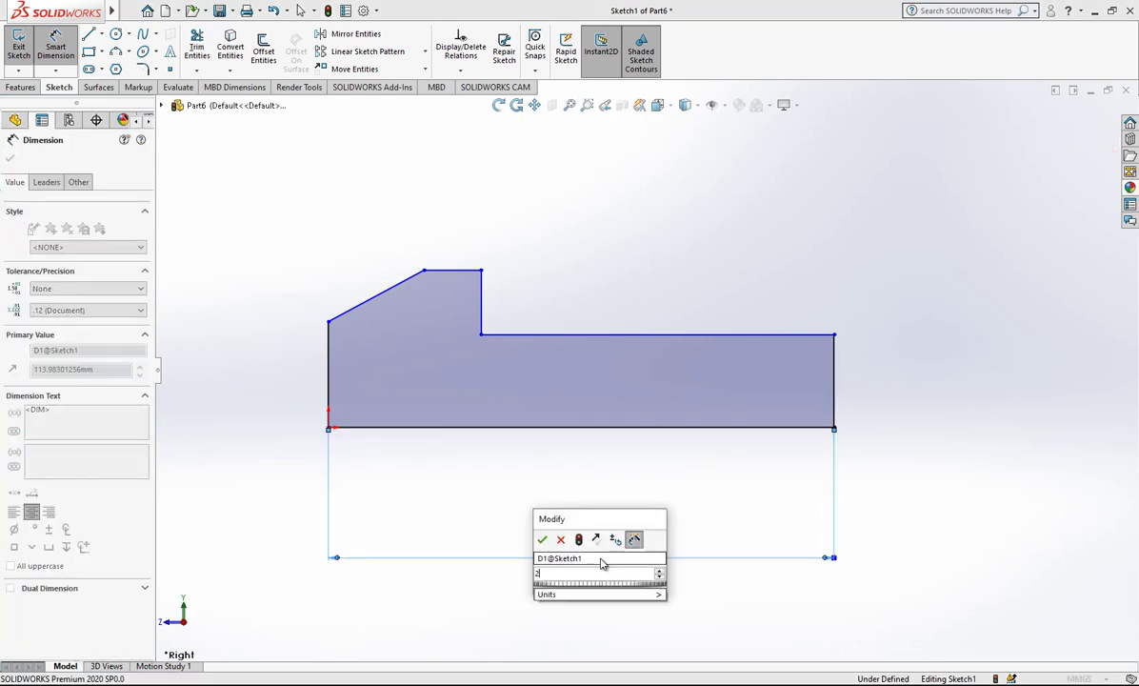
pyautogui.write('21')
pyautogui.press('Return')
# Dimension the shank's upper edge to a length of 16 mm
pyautogui.click(633, 464)
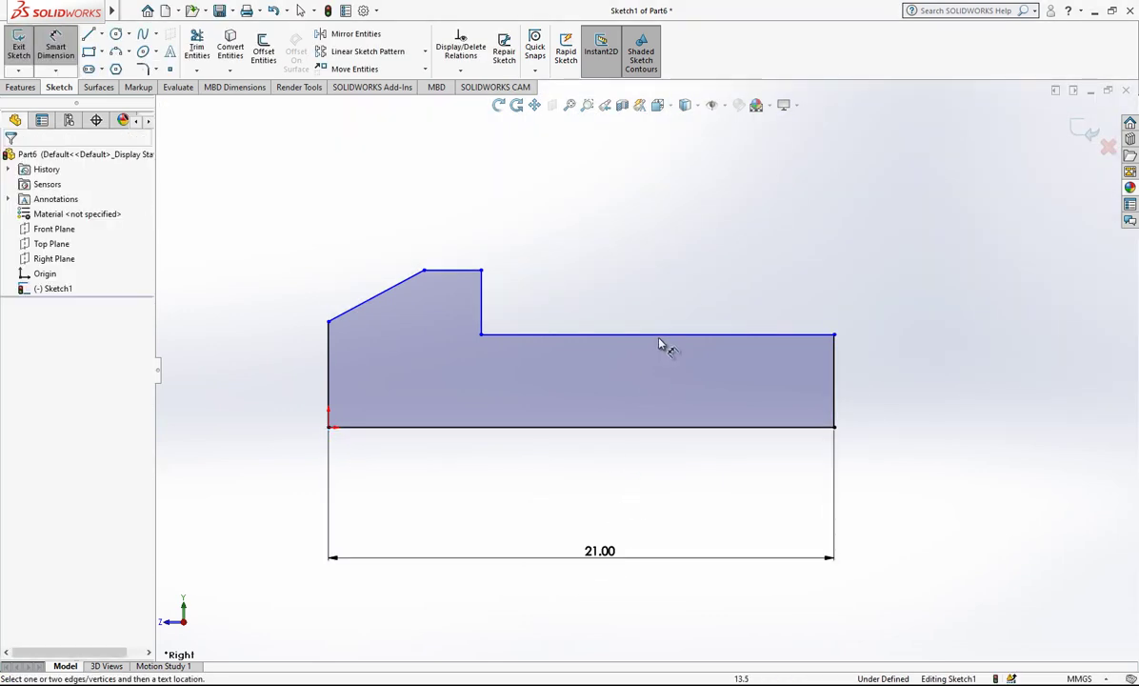
pyautogui.click(661, 241)
pyautogui.write('16')
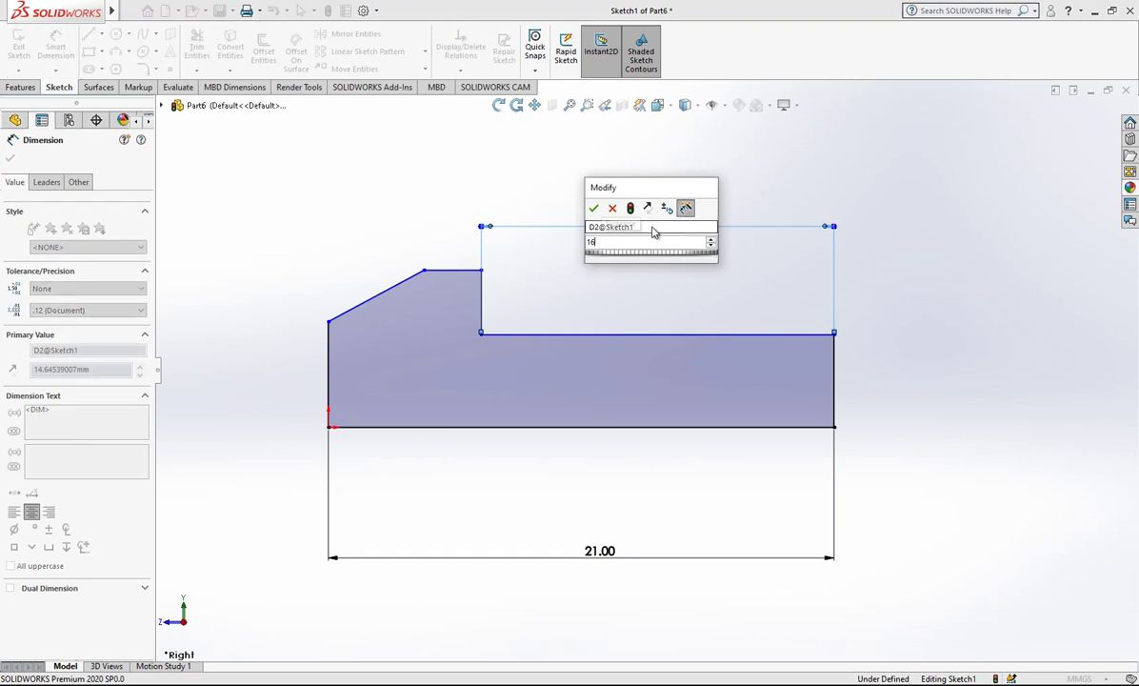
pyautogui.press('Return')
pyautogui.press('Escape')
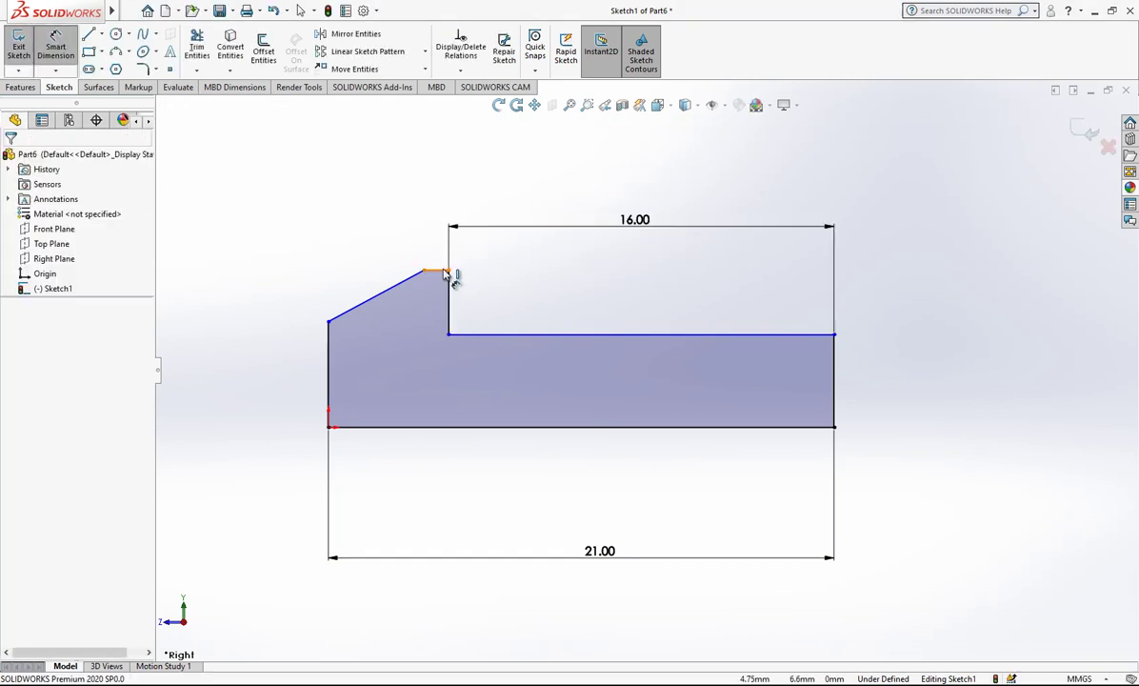
# Dimension the short flat rim on top of the head to 1 mm
pyautogui.click(443, 271)
pyautogui.click(435, 209)
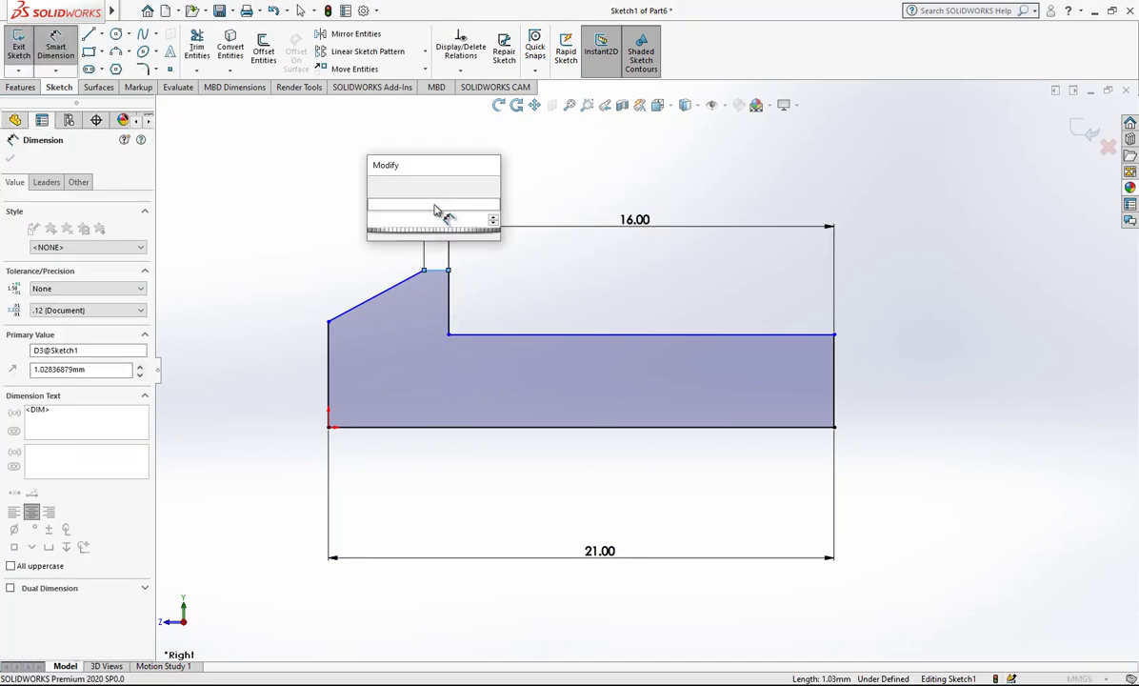
pyautogui.write('1')
pyautogui.press('Return')
pyautogui.press('Escape')
# Draw a line about 29 mm long from the origin, running along the profile's bottom and past the shank's end
pyautogui.click(88, 33)
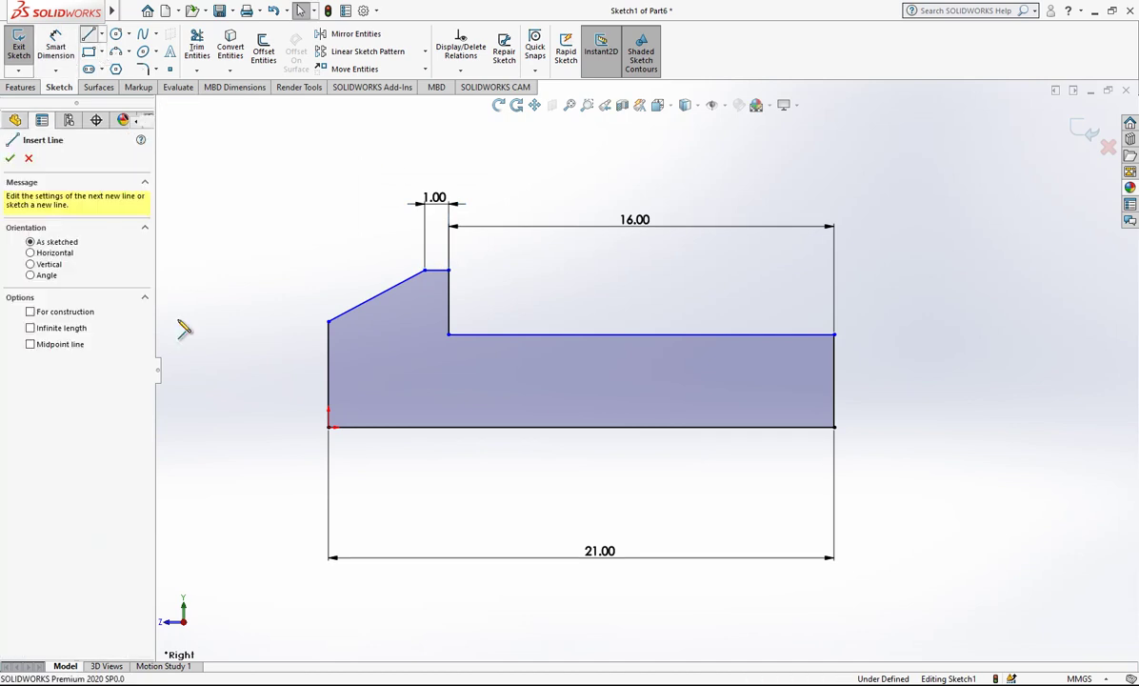
pyautogui.click(329, 426)
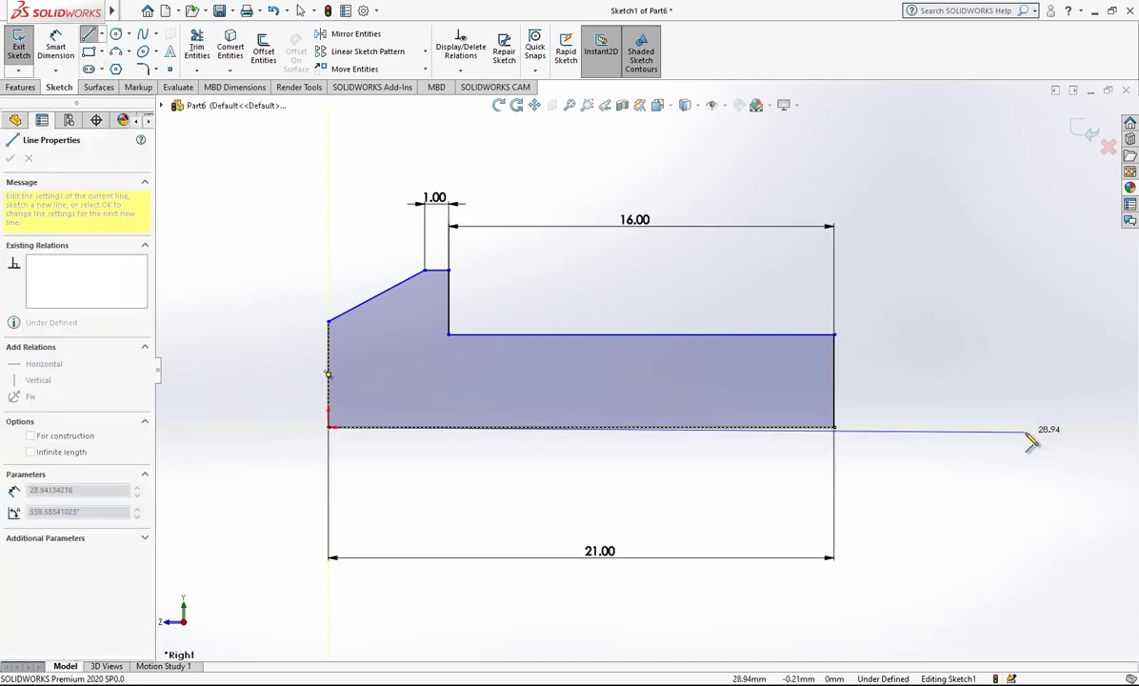
pyautogui.click(1026, 433)
pyautogui.press('Escape')
# Convert the new line to construction geometry and make it horizontal
pyautogui.click(980, 432)
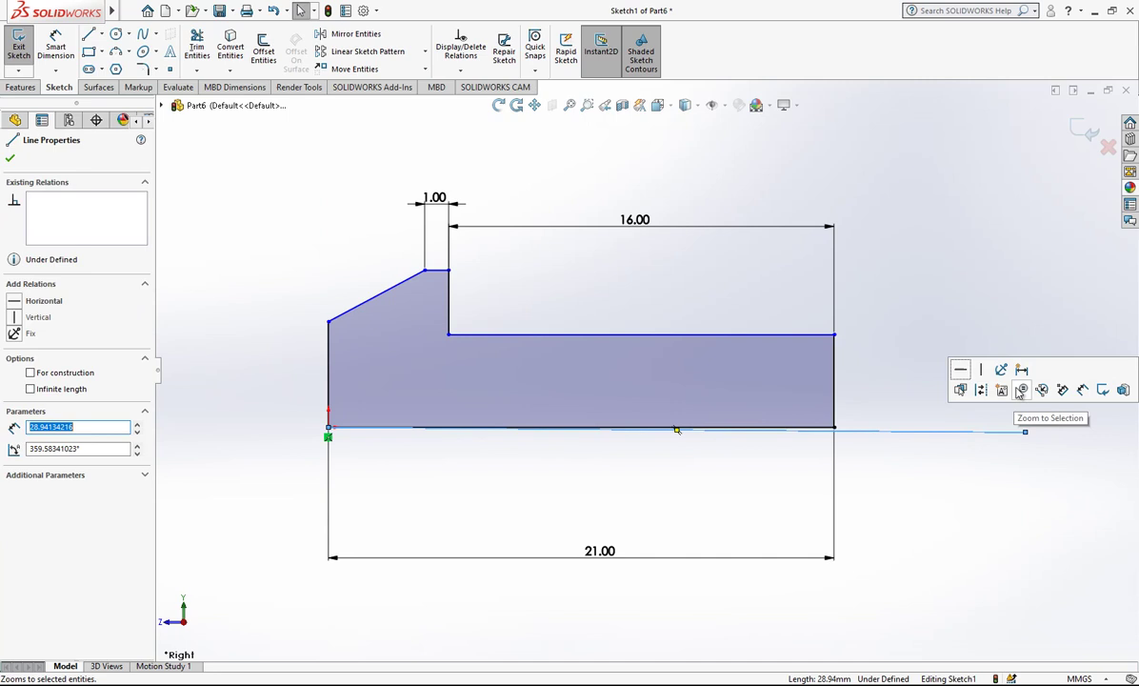
pyautogui.click(981, 390)
pyautogui.click(956, 431)
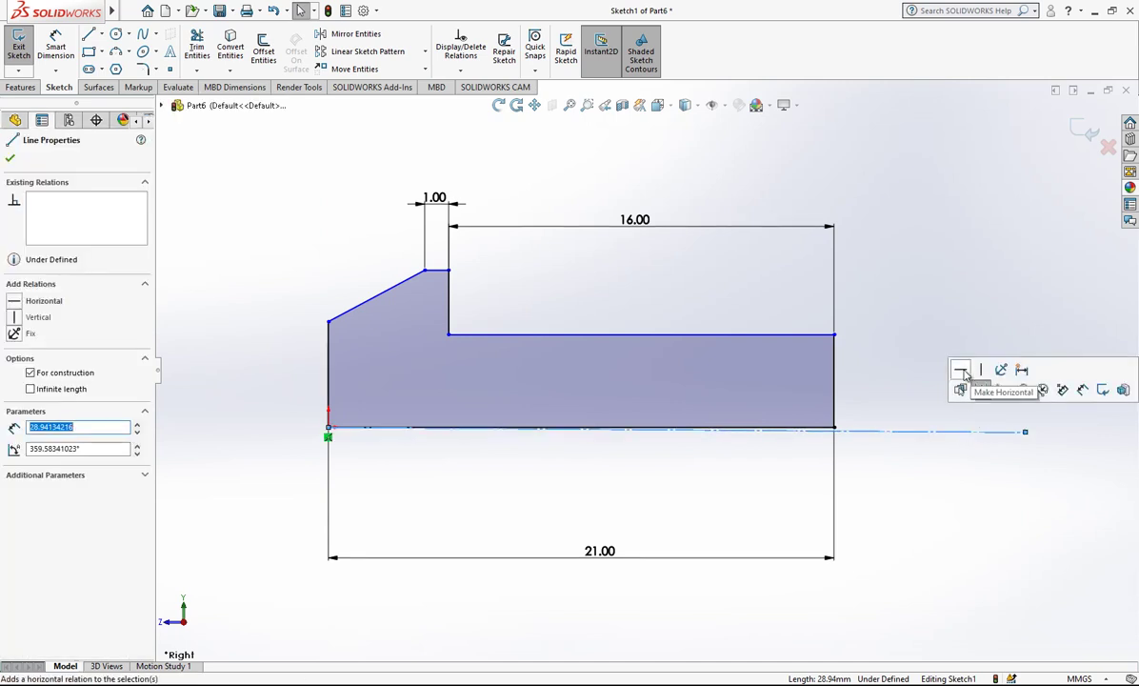
pyautogui.click(960, 370)
pyautogui.press('Escape')
# Add a doubled-distance dimension of 6 mm between the centerline and the shank's upper edge
pyautogui.click(50, 46)
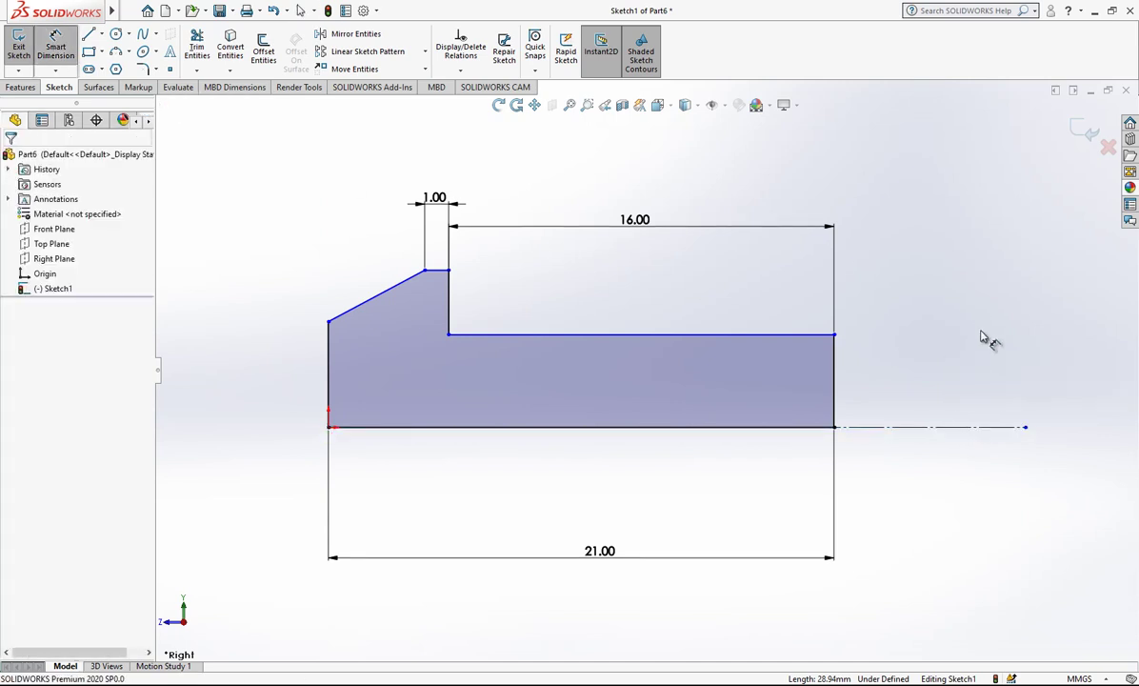
pyautogui.click(967, 428)
pyautogui.click(817, 341)
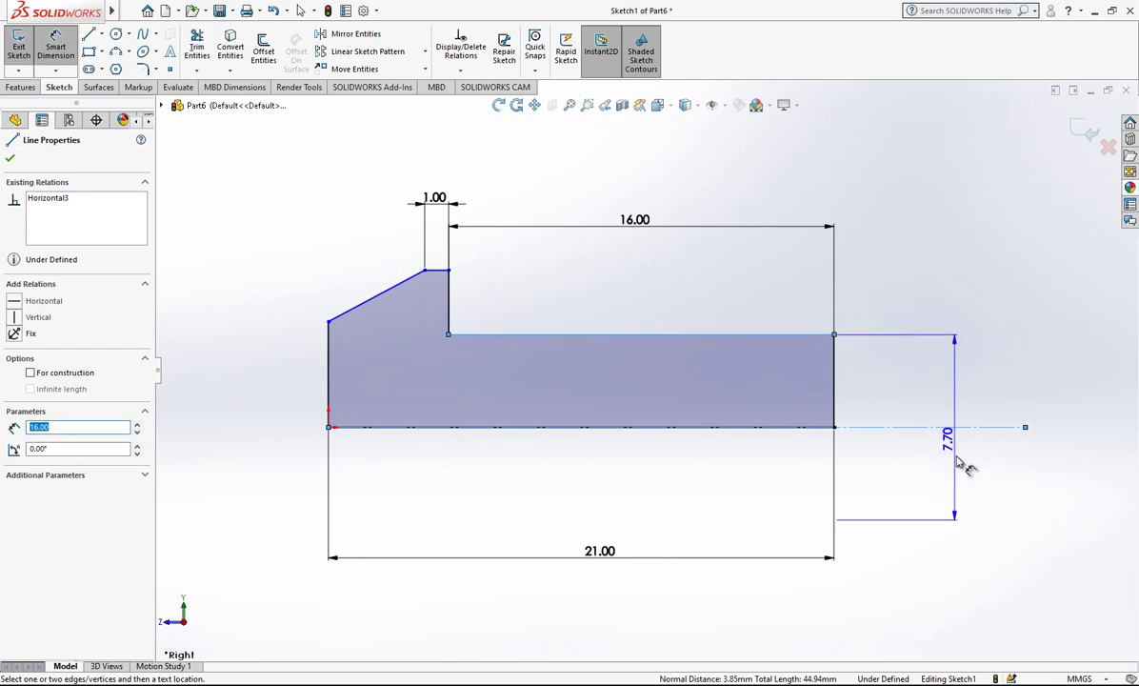
pyautogui.click(967, 481)
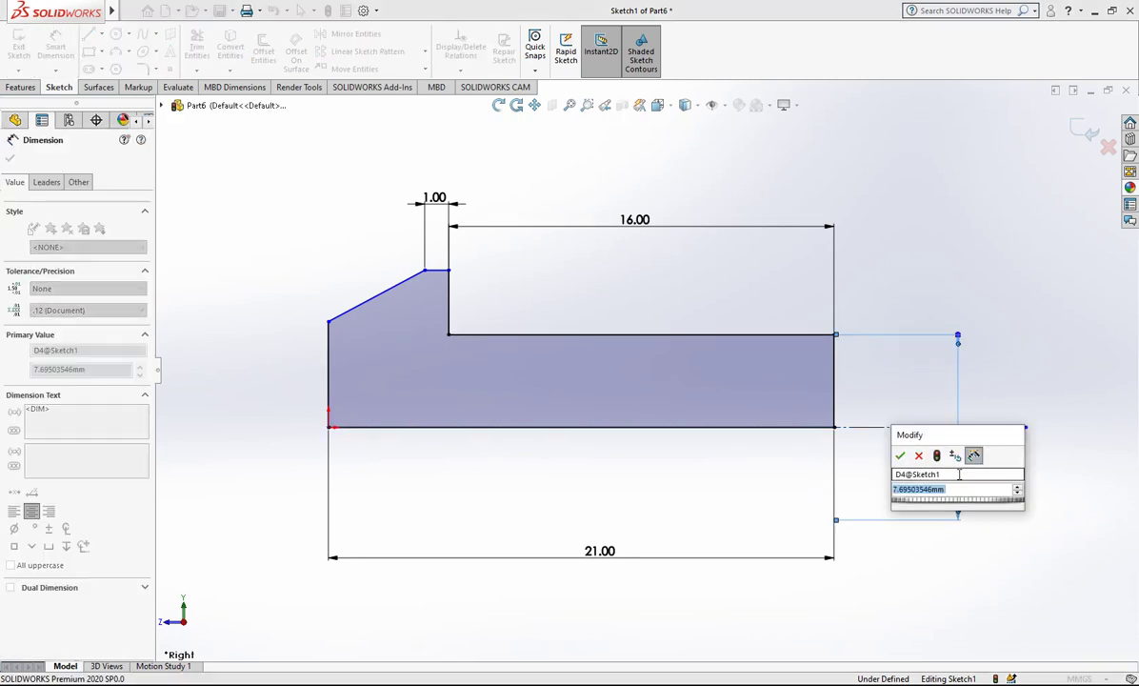
pyautogui.write('6')
pyautogui.press('Return')
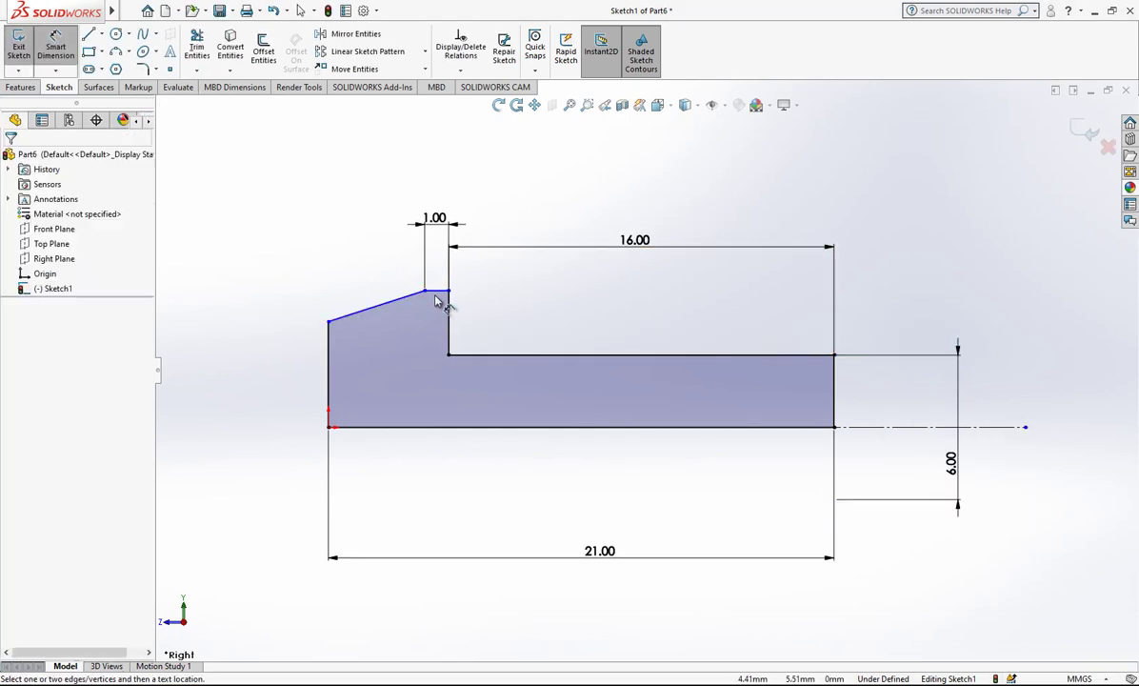
pyautogui.click(437, 292)
pyautogui.click(905, 430)
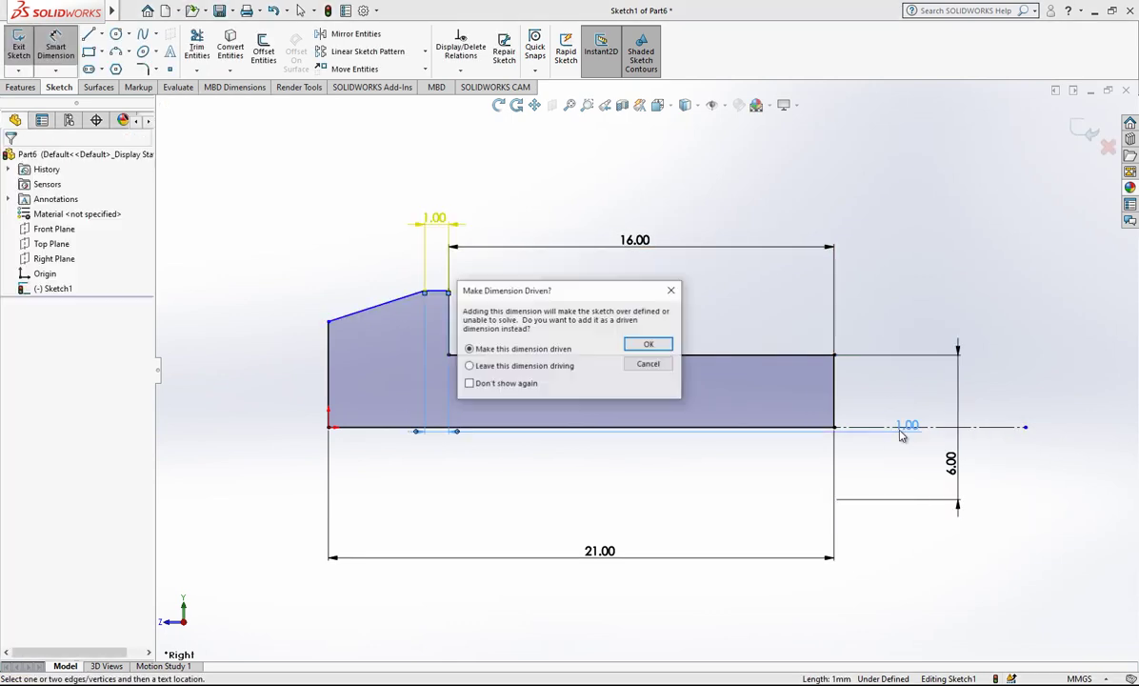
pyautogui.click(662, 366)
# Dimension the height from the centerline to the corner of the head's flat rim as 5 mm
pyautogui.moveTo(876, 426); pyautogui.dragTo(448, 297)
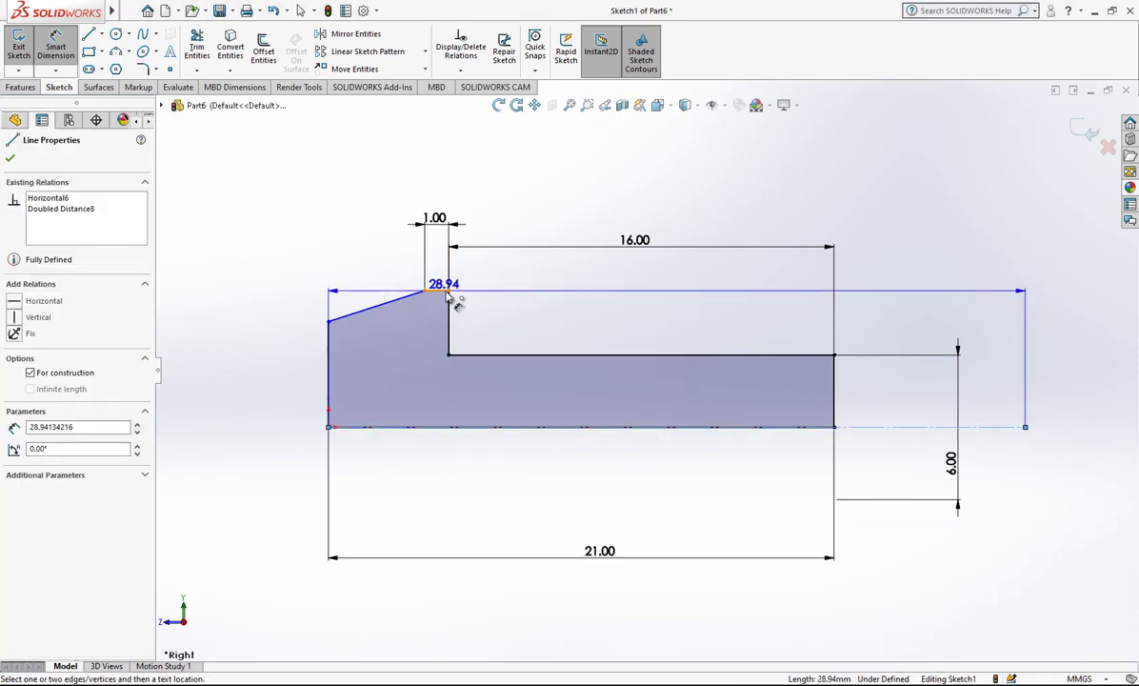
pyautogui.click(449, 291)
pyautogui.click(238, 426)
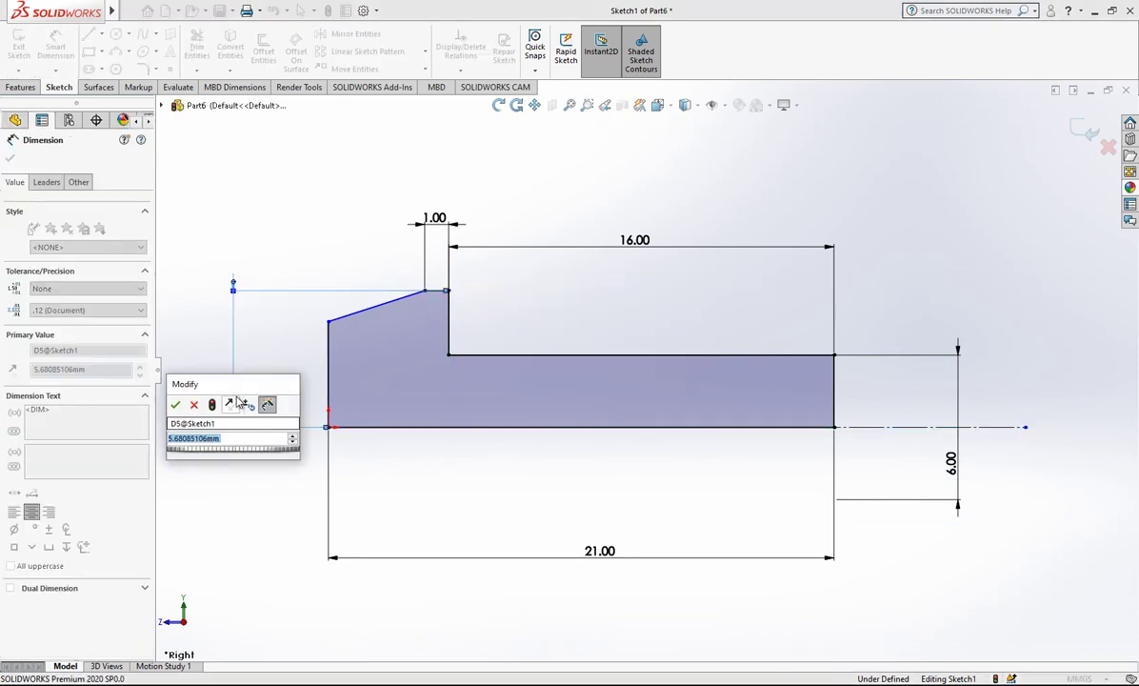
pyautogui.write('5')
pyautogui.press('Return')
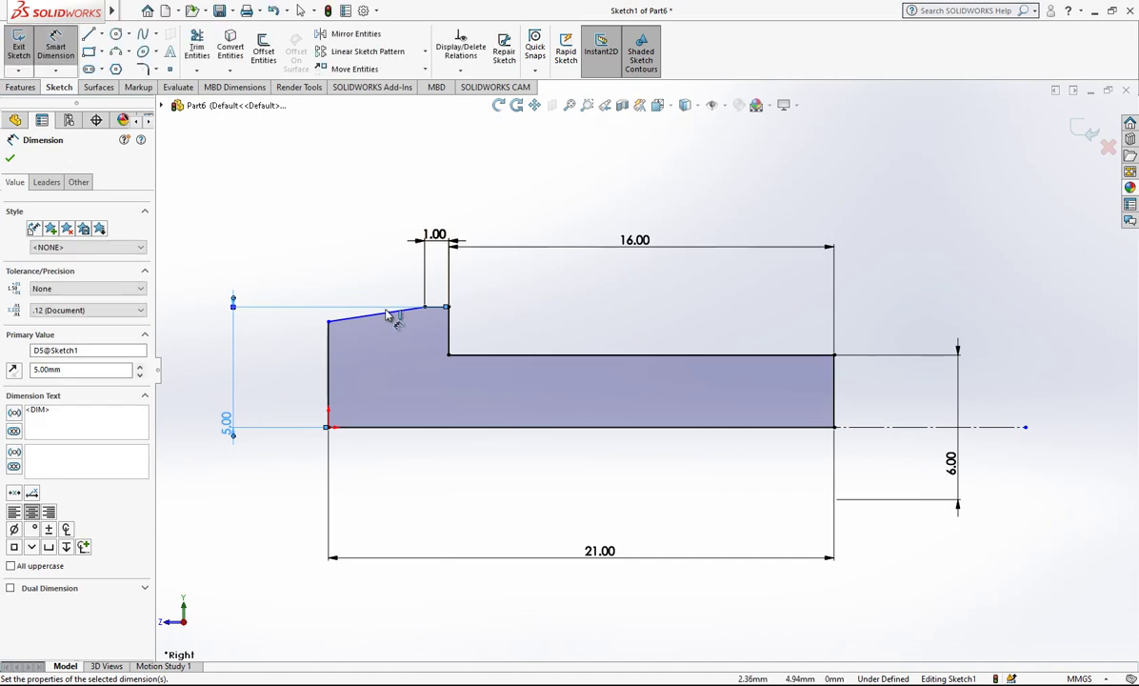
# Set the angle between the head's sloped edge and the centerline to 15 degrees
pyautogui.click(392, 312)
pyautogui.click(874, 427)
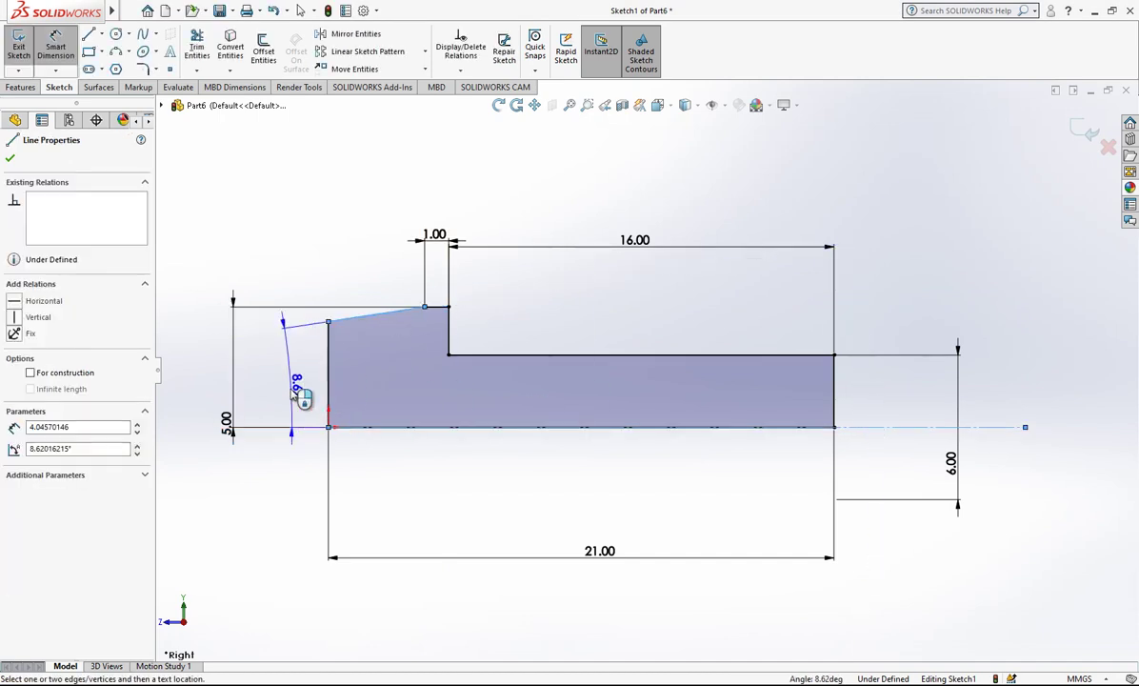
pyautogui.click(295, 394)
pyautogui.click(301, 395)
pyautogui.write('15')
pyautogui.press('Return')
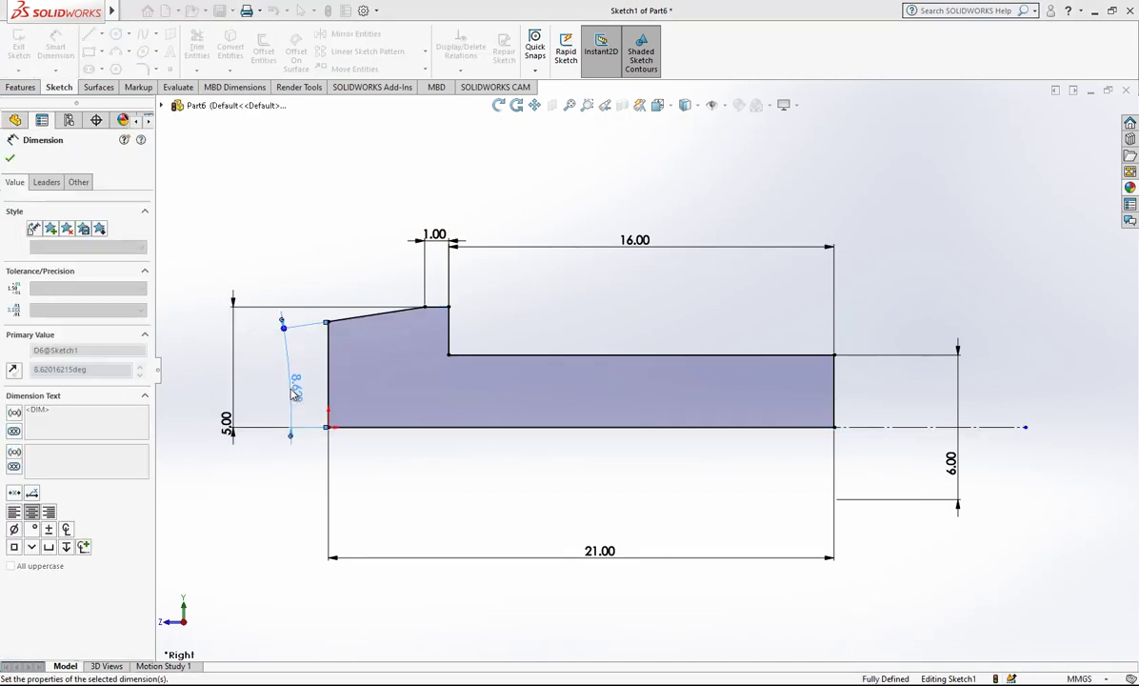
pyautogui.press('Escape')
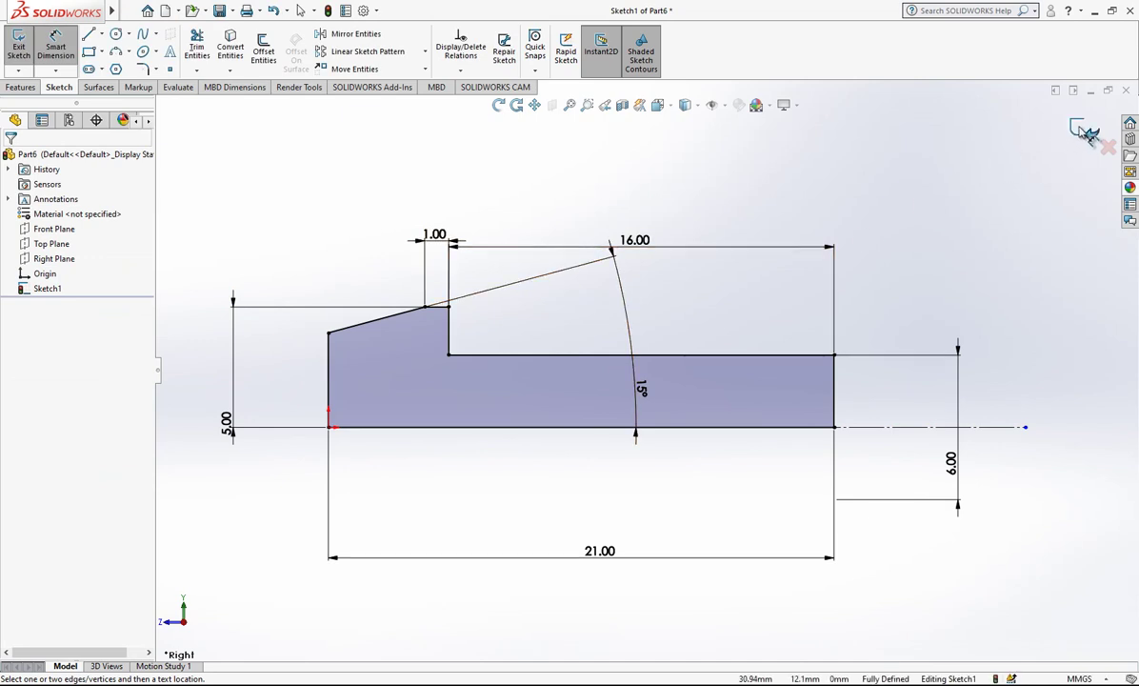
# Finish the half-profile sketch and revolve it 360 degrees about the centerline into the solid screw body
pyautogui.click(1085, 131)
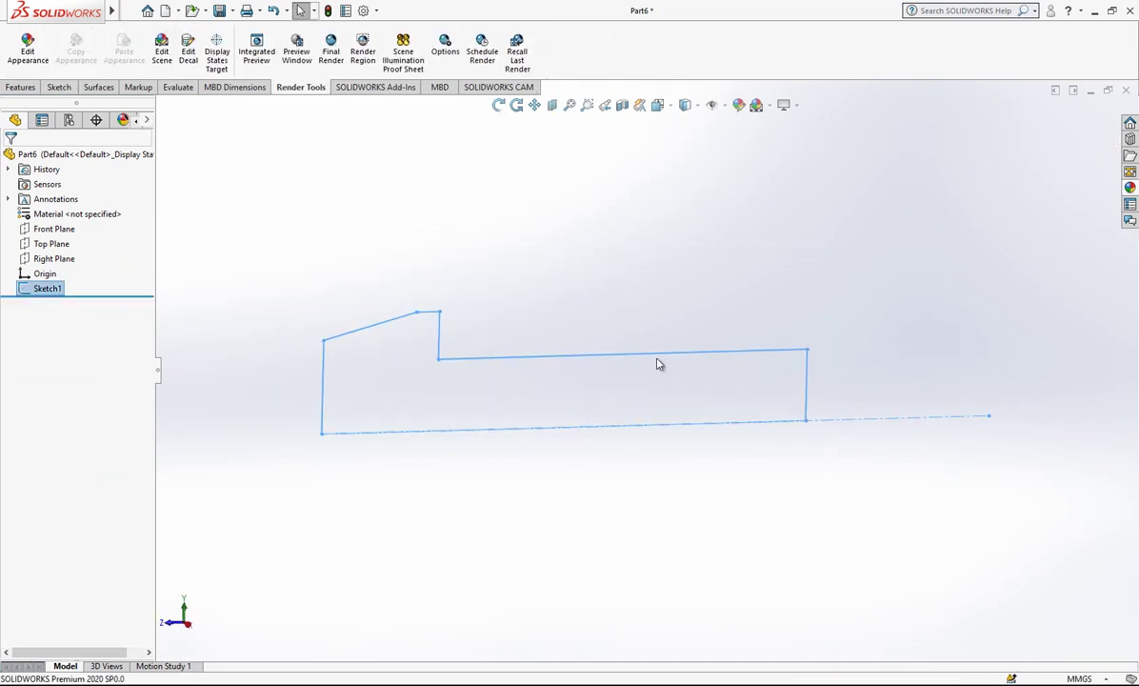
pyautogui.click(21, 87)
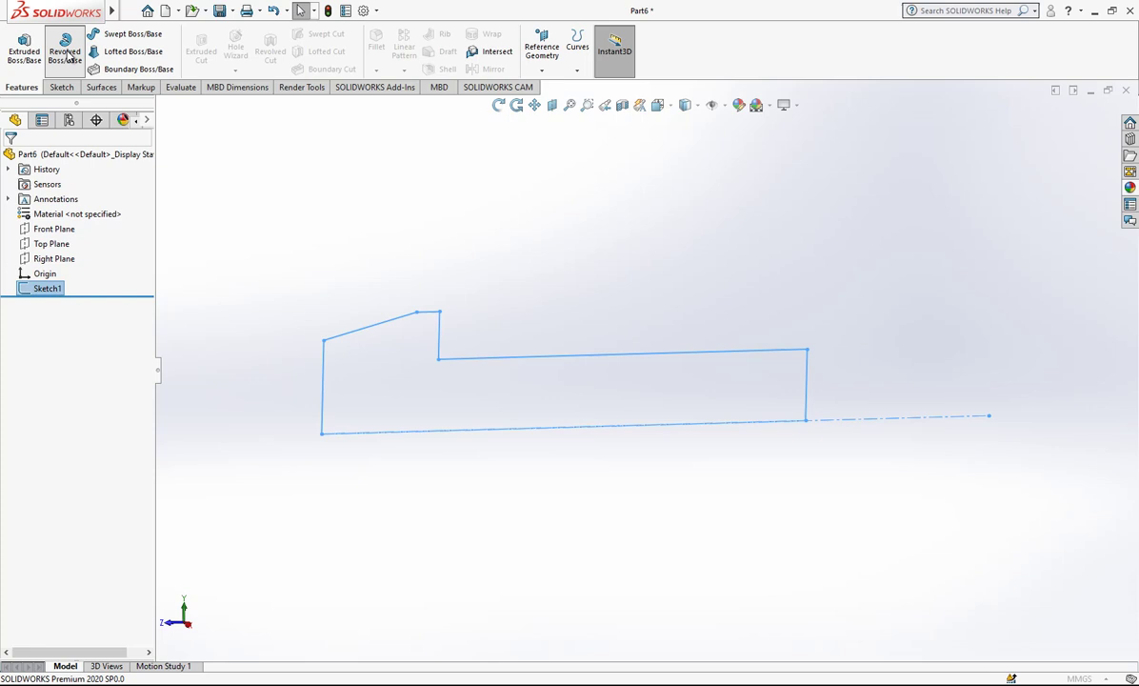
pyautogui.click(67, 50)
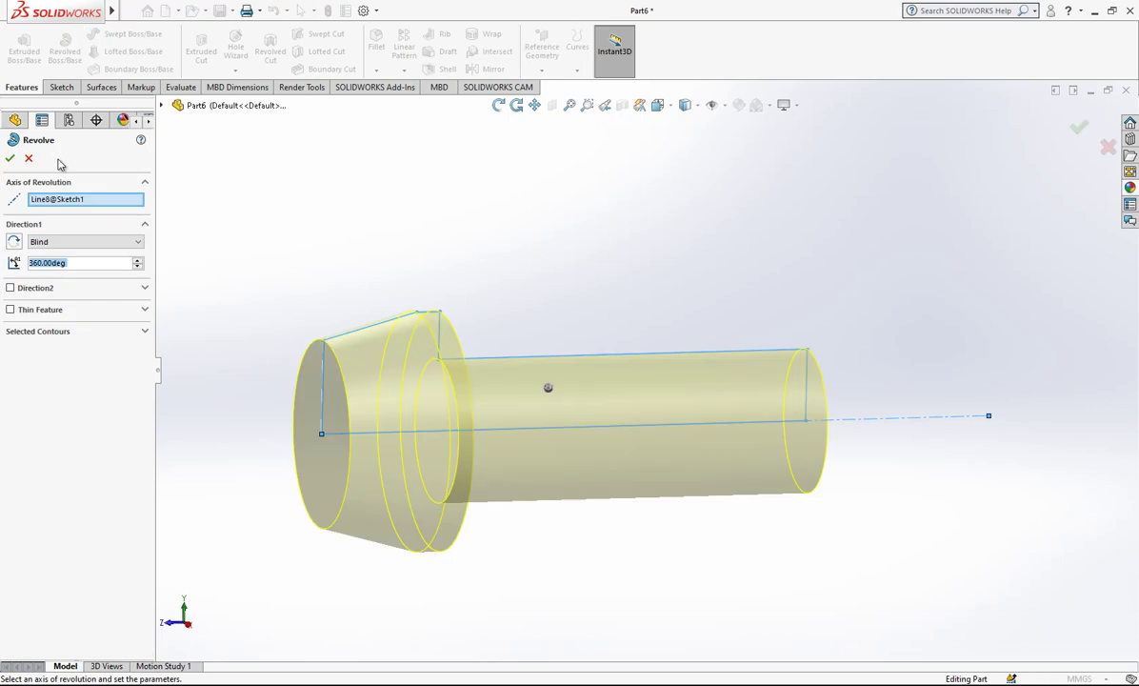
pyautogui.click(28, 158)
pyautogui.click(48, 285)
pyautogui.click(9, 159)
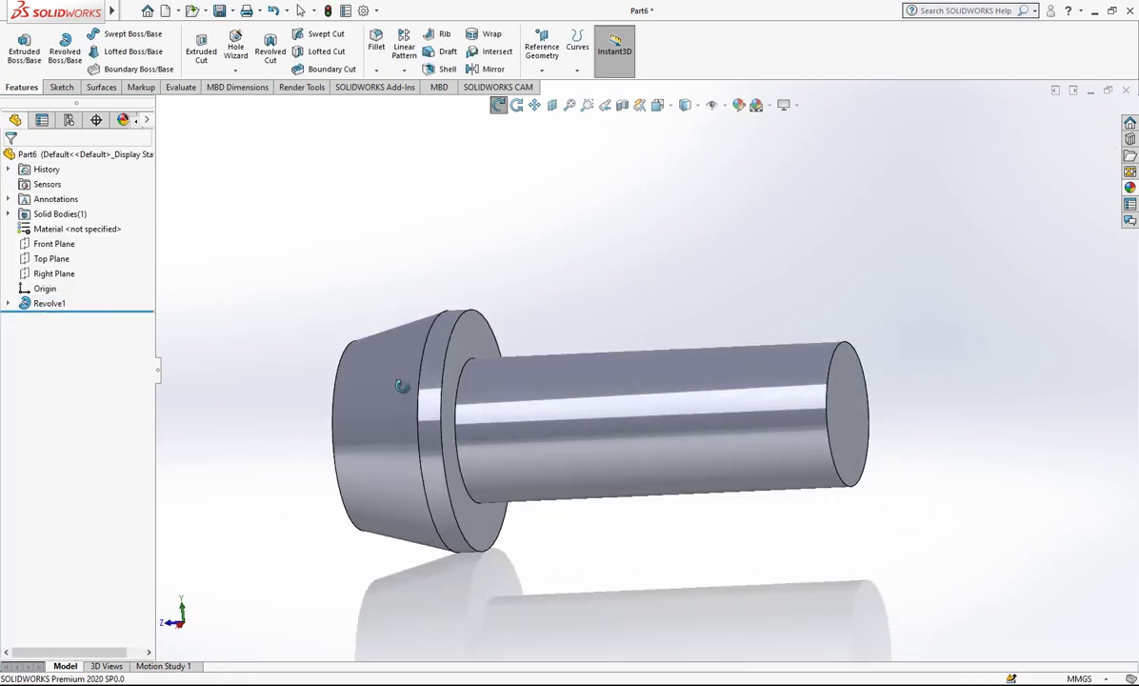
# Chamfer the edge at the shank's free end by 0.5 mm at 45 degrees
pyautogui.click(373, 72)
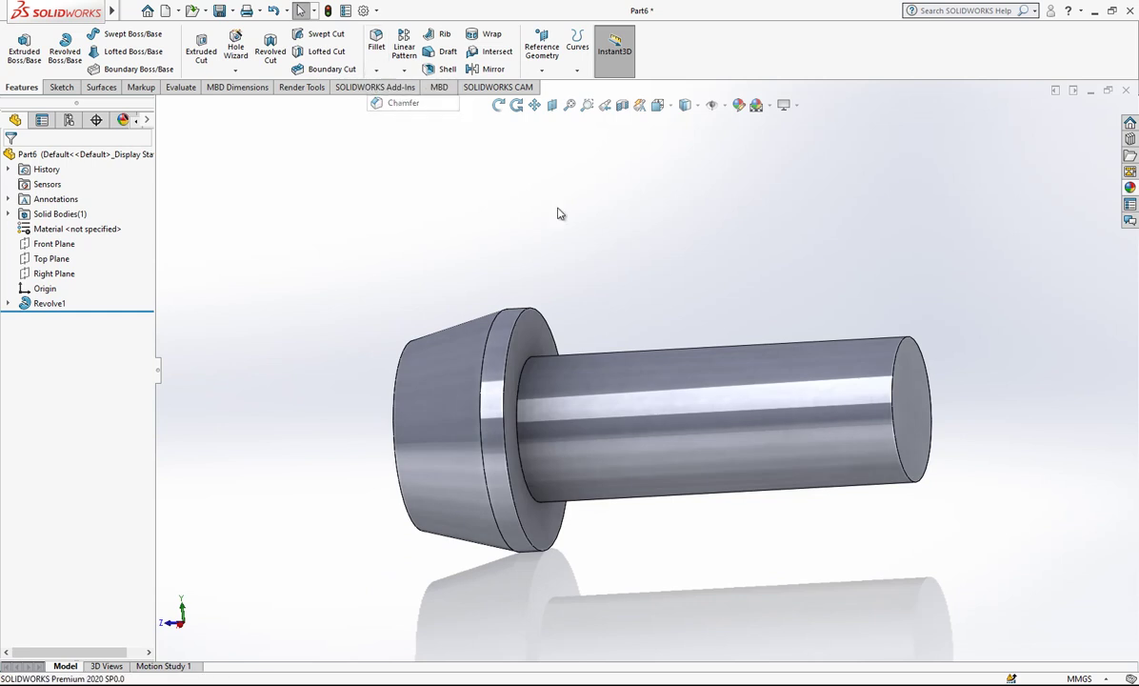
pyautogui.click(908, 346)
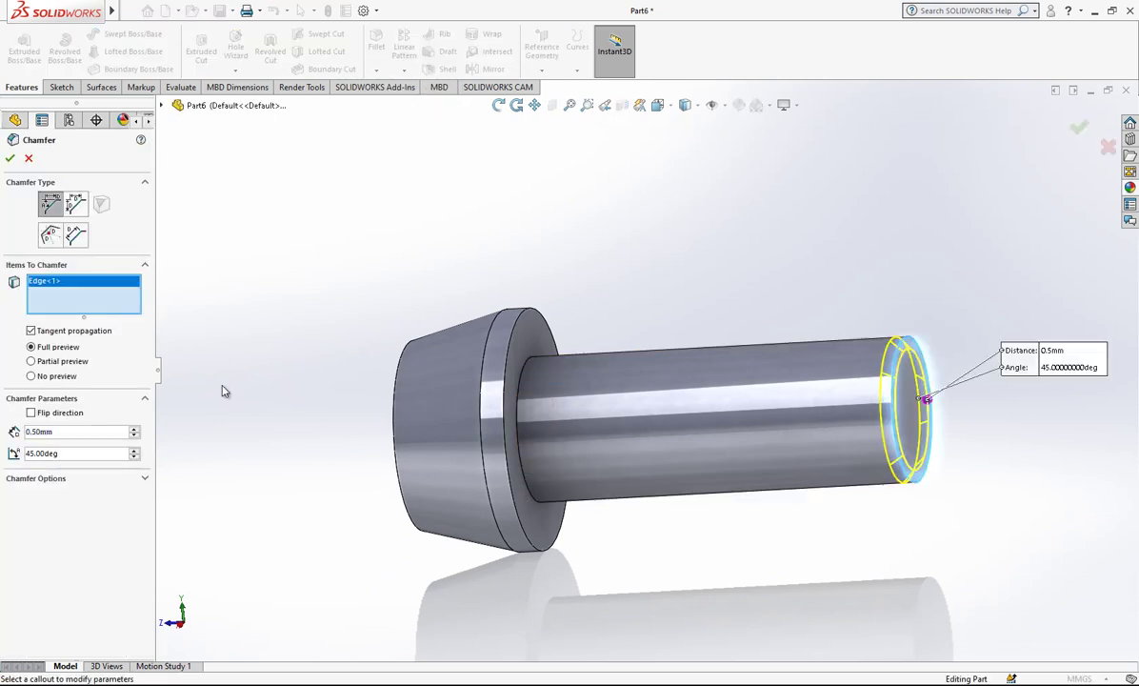
pyautogui.press('Return')
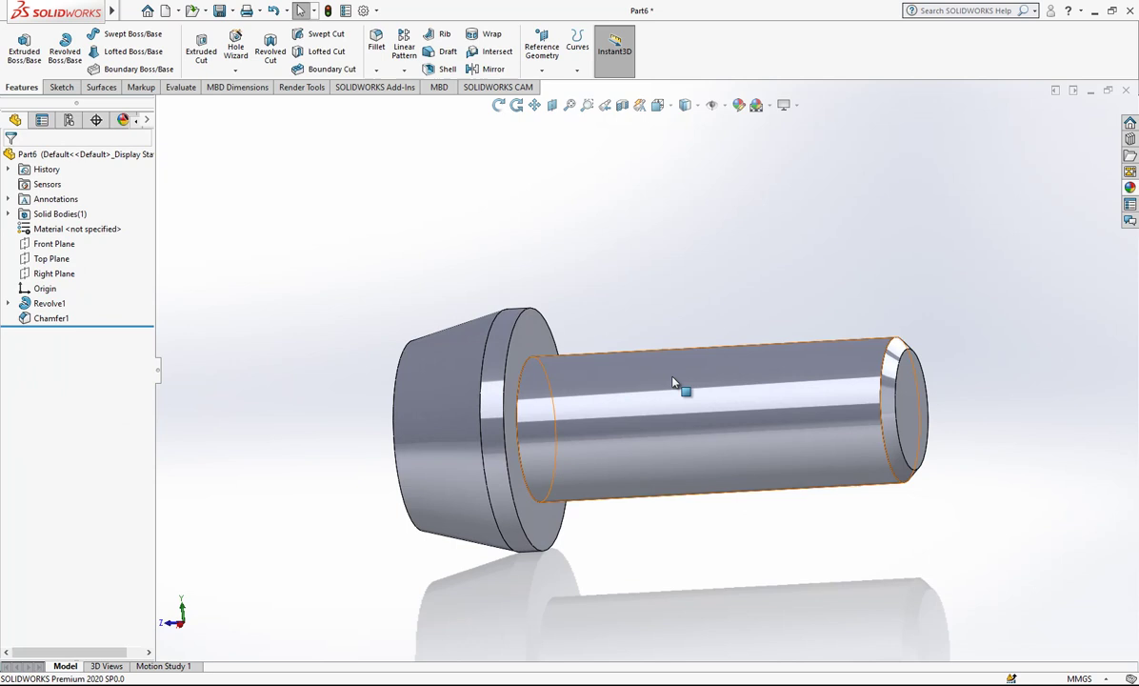
# Fillet the head's front face edge and the rear edge of its flat rim with a 0.5 mm radius
pyautogui.moveTo(674, 383); pyautogui.dragTo(737, 404, button='middle')
pyautogui.scroll(-3, 696, 404)
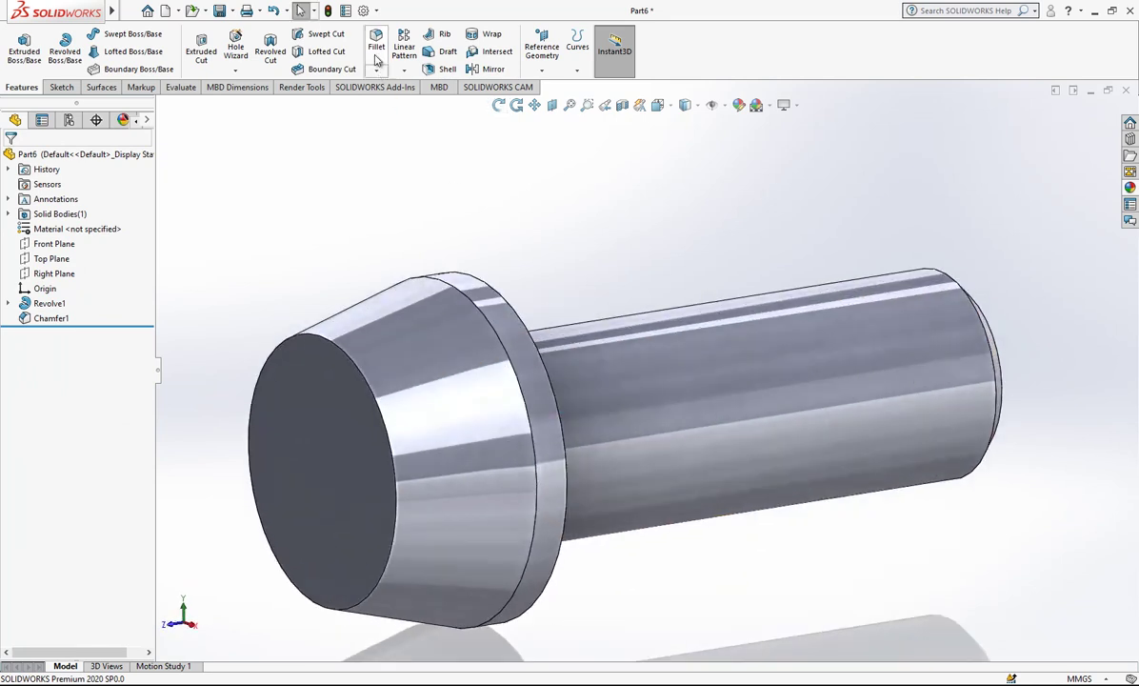
pyautogui.click(336, 337)
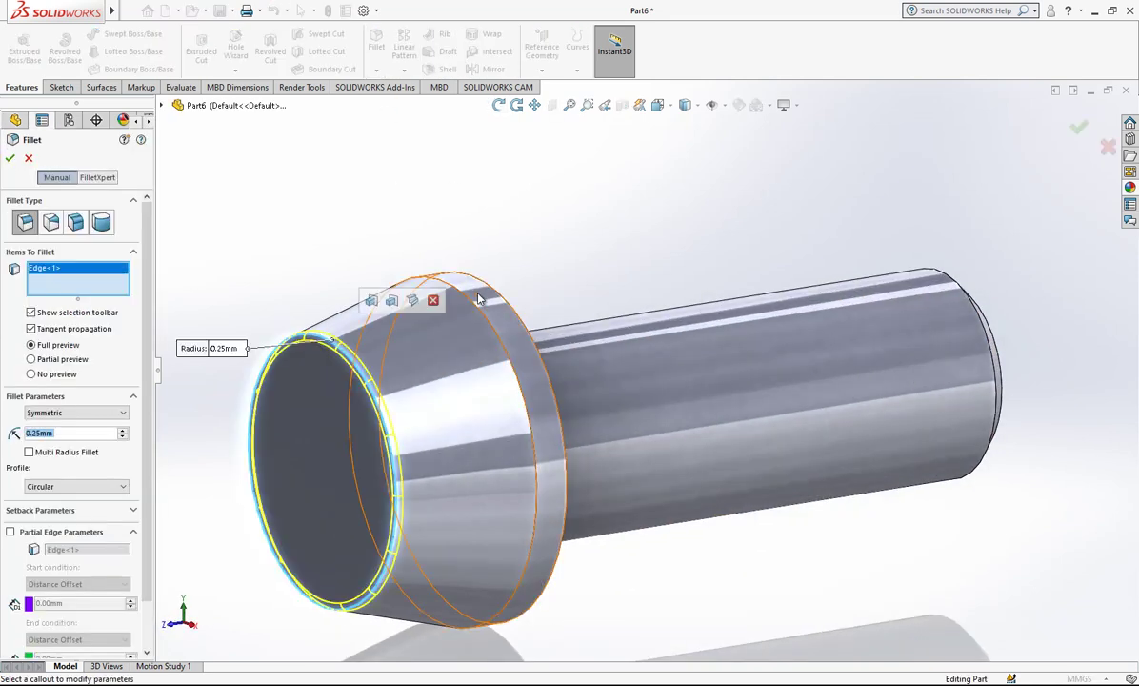
pyautogui.click(453, 279)
pyautogui.write('0.5')
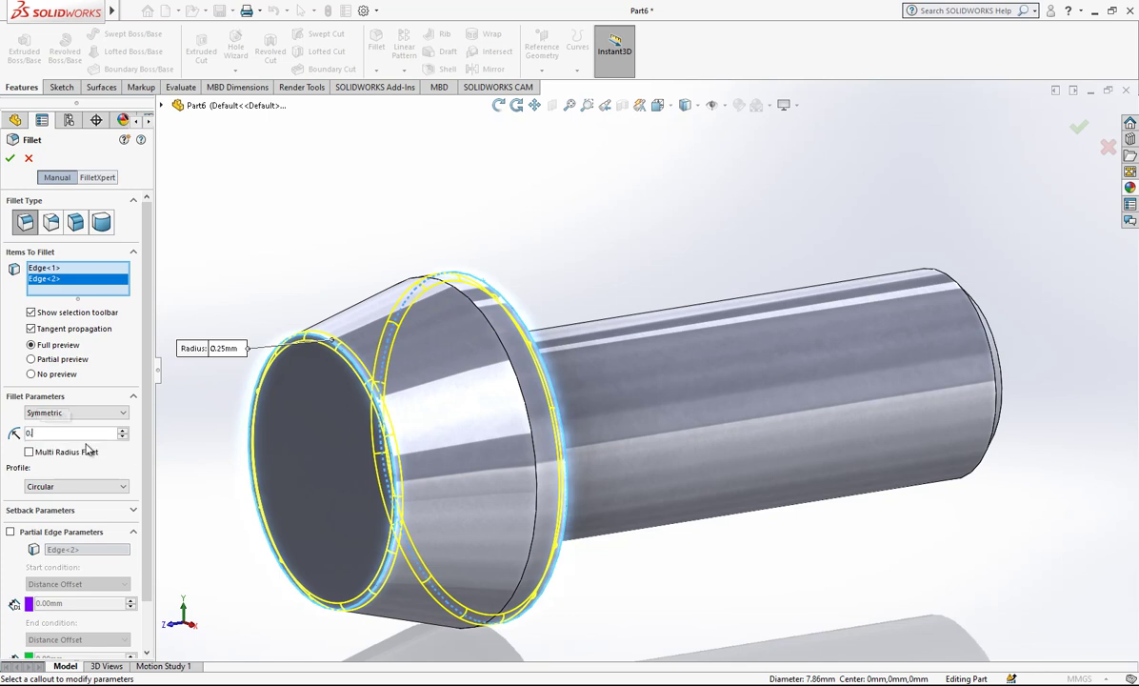
pyautogui.press('Return')
pyautogui.press('Return')
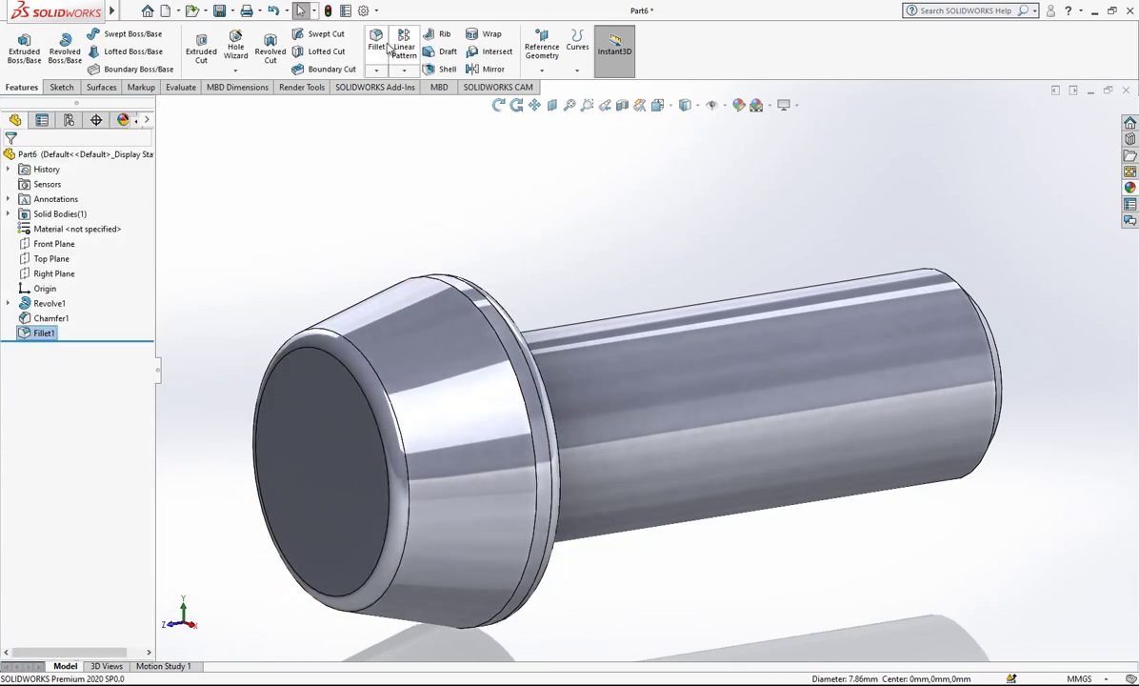
# Fillet the edge between the head's taper and its flat rim with a 1 mm radius
pyautogui.press('Return')
pyautogui.click(479, 305)
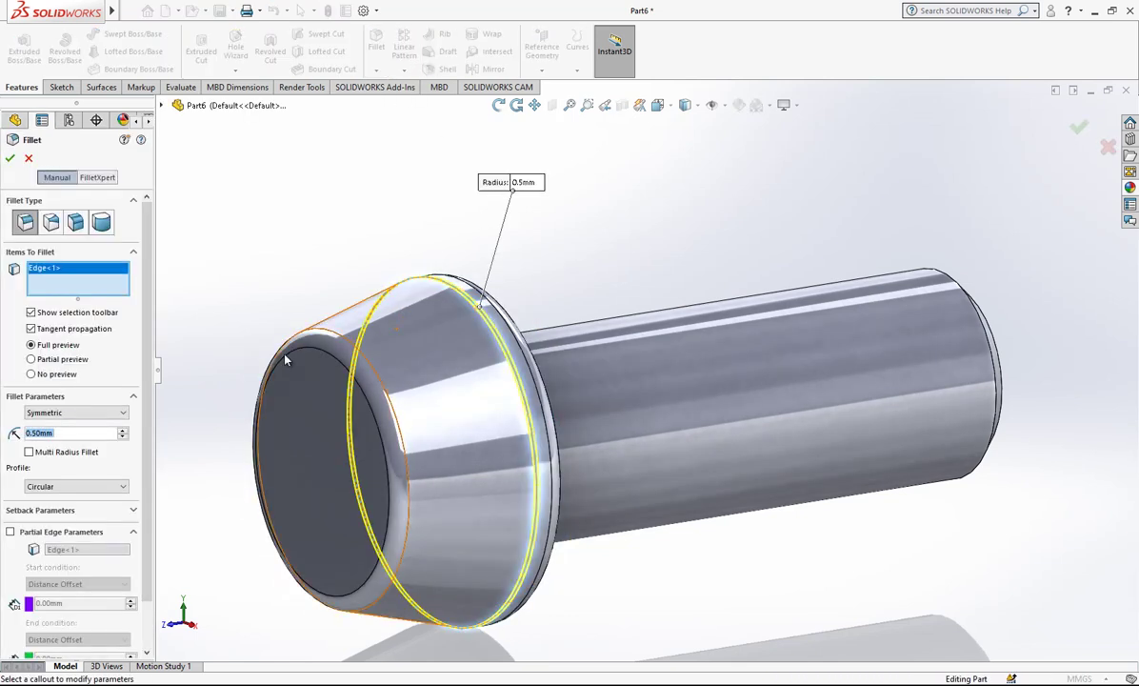
pyautogui.write('1.')
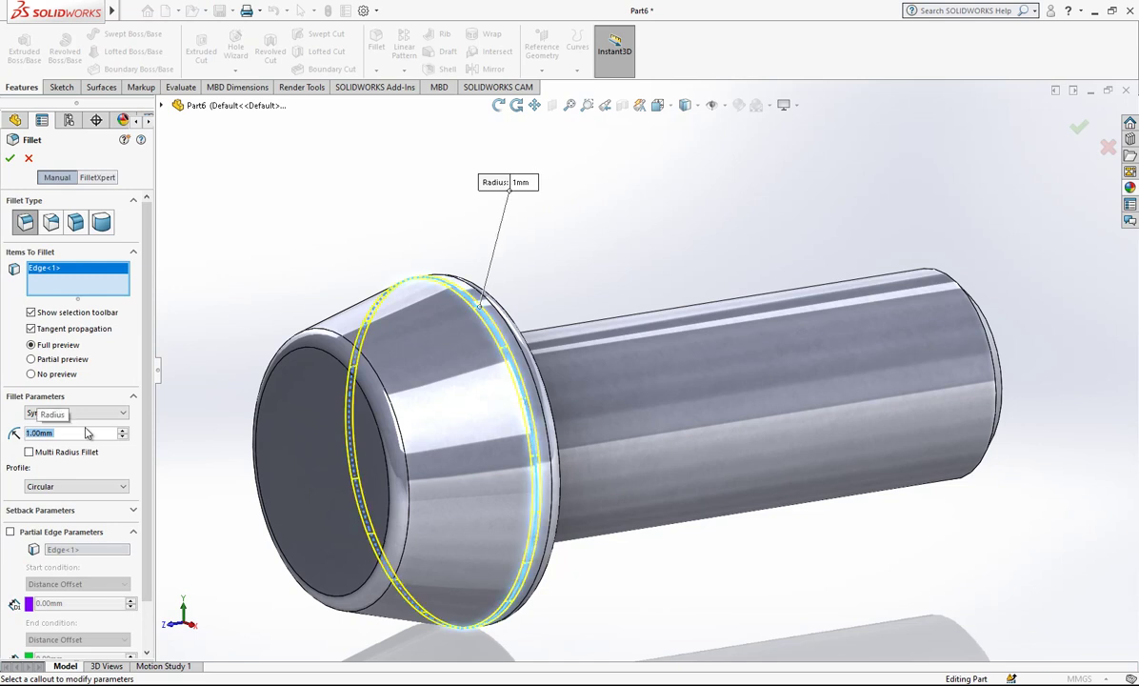
pyautogui.press('Return')
pyautogui.moveTo(607, 329); pyautogui.dragTo(828, 392, button='middle')
pyautogui.click(828, 392)
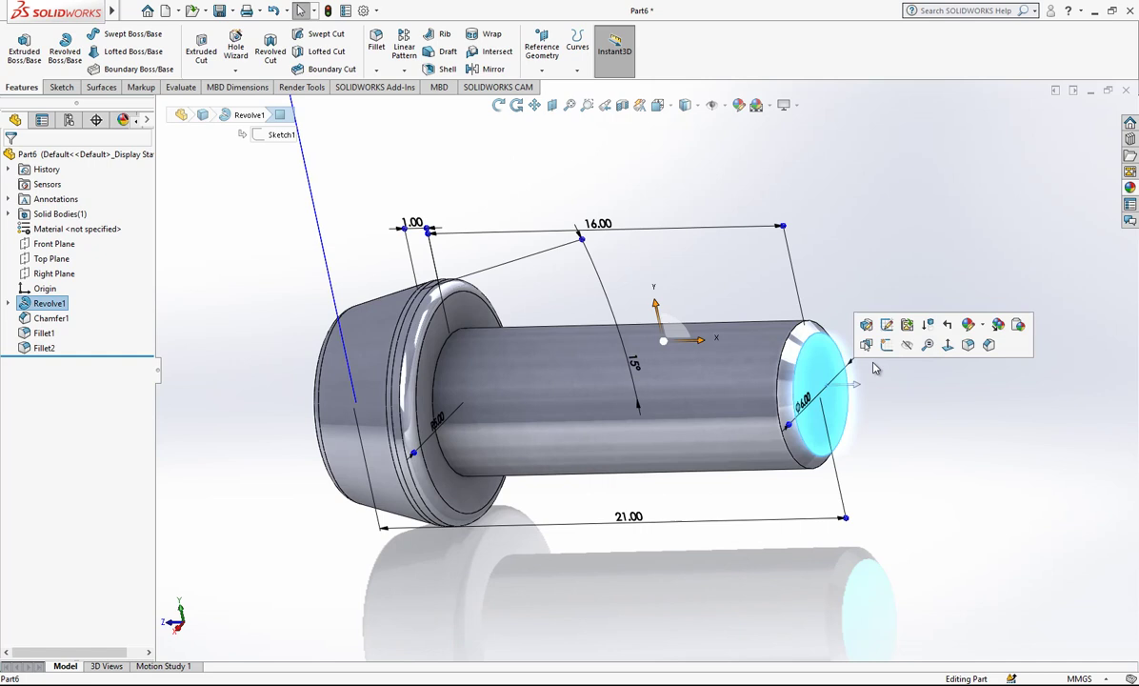
pyautogui.click(881, 329)
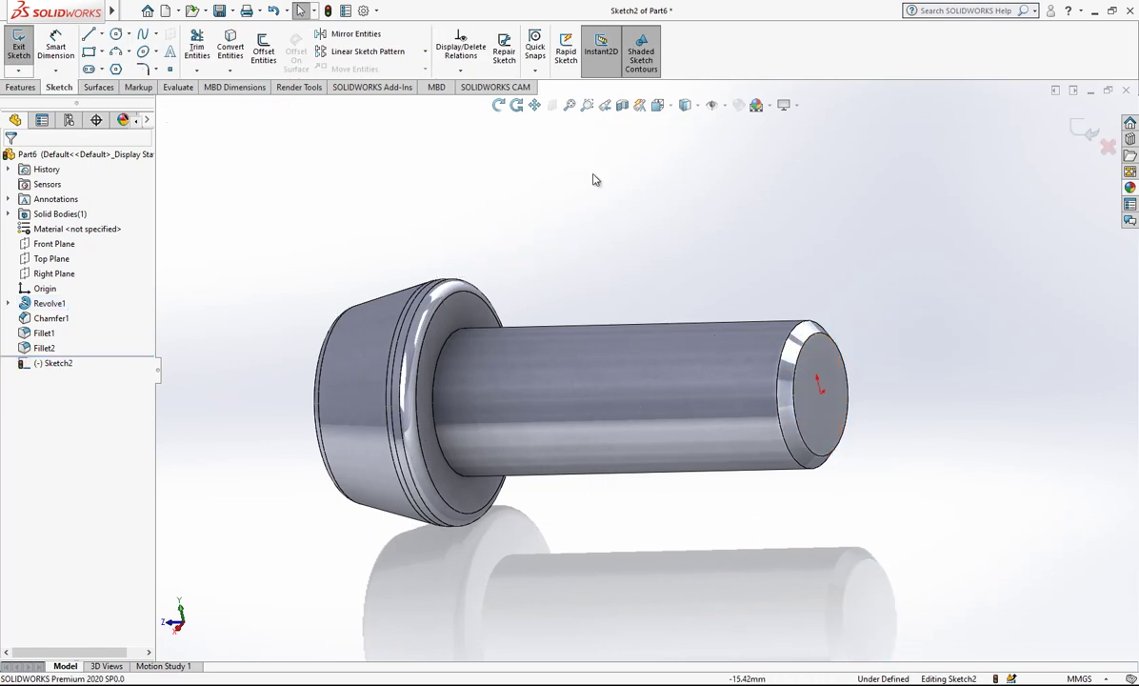
pyautogui.click(795, 333)
pyautogui.click(230, 43)
pyautogui.scroll(2, 800, 362)
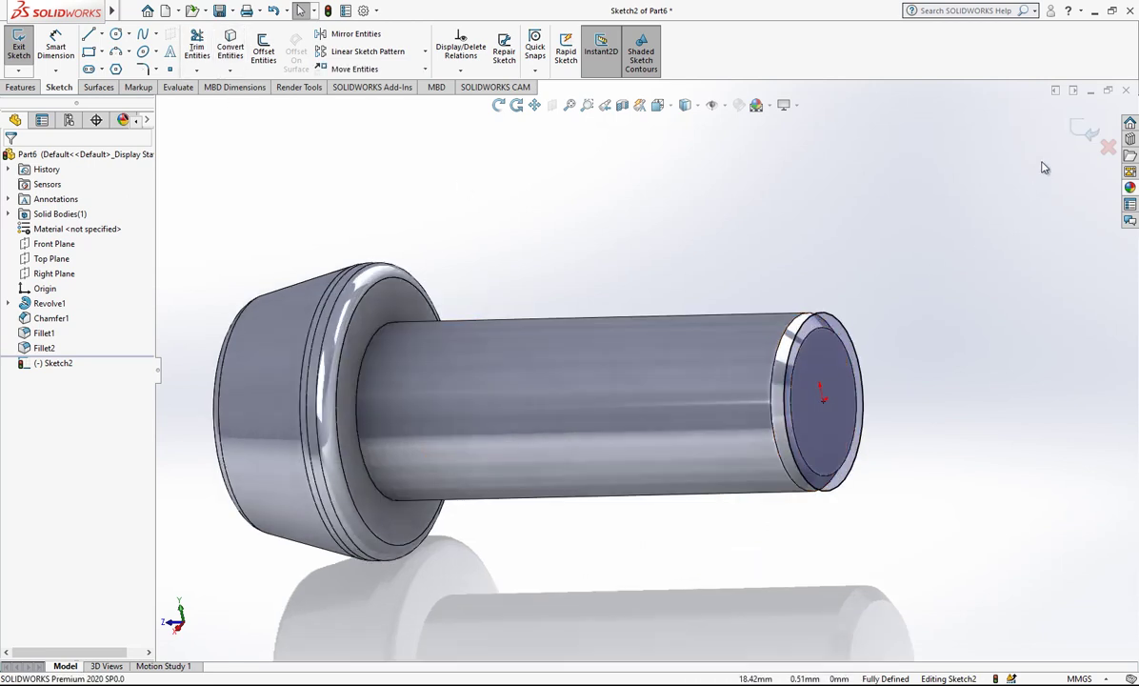
pyautogui.click(1077, 128)
pyautogui.press('Delete')
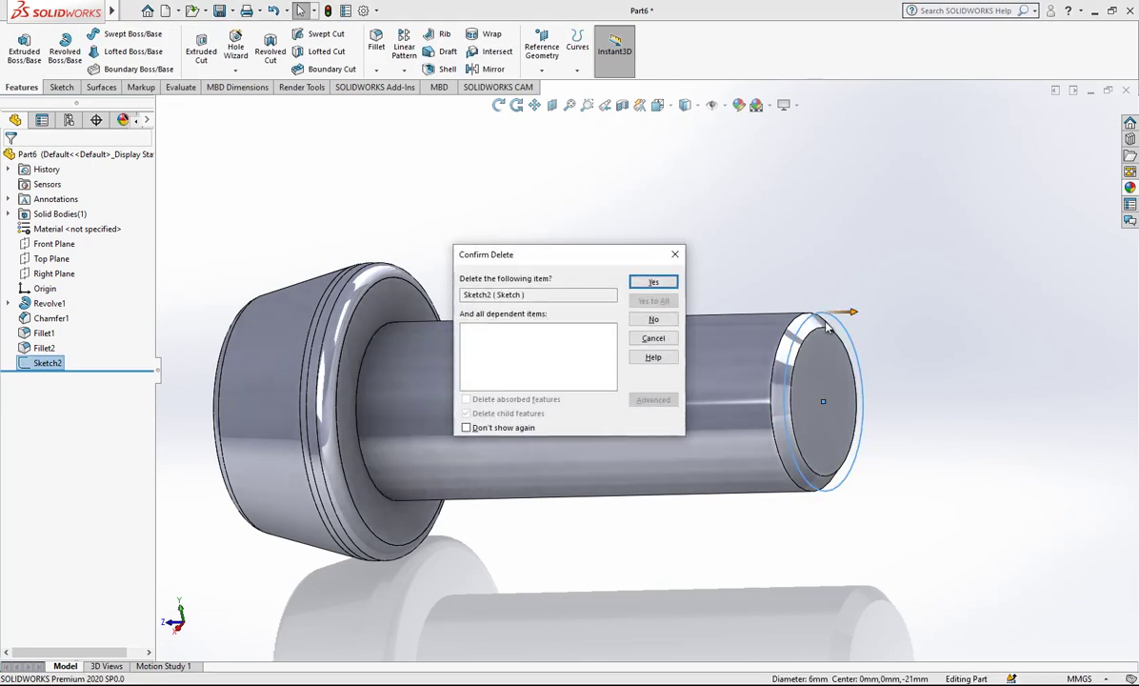
pyautogui.press('Return')
# Sketch a circle on the shank's end face by converting the chamfer's outer edge, and finish the sketch
pyautogui.click(823, 366)
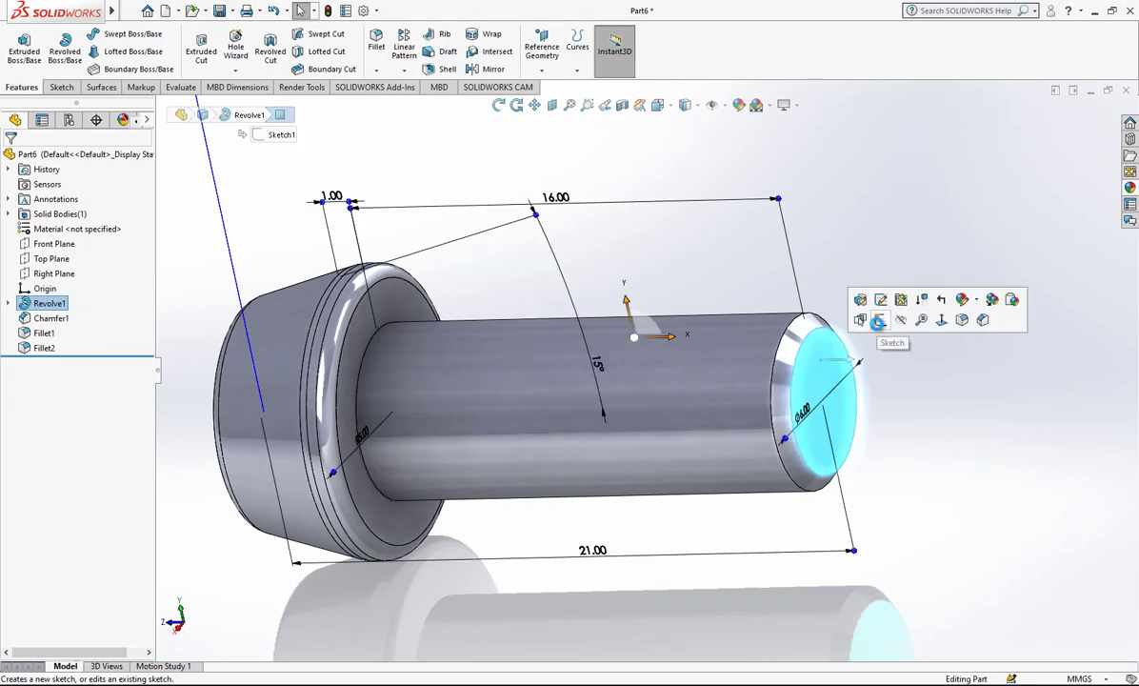
pyautogui.click(878, 321)
pyautogui.click(796, 330)
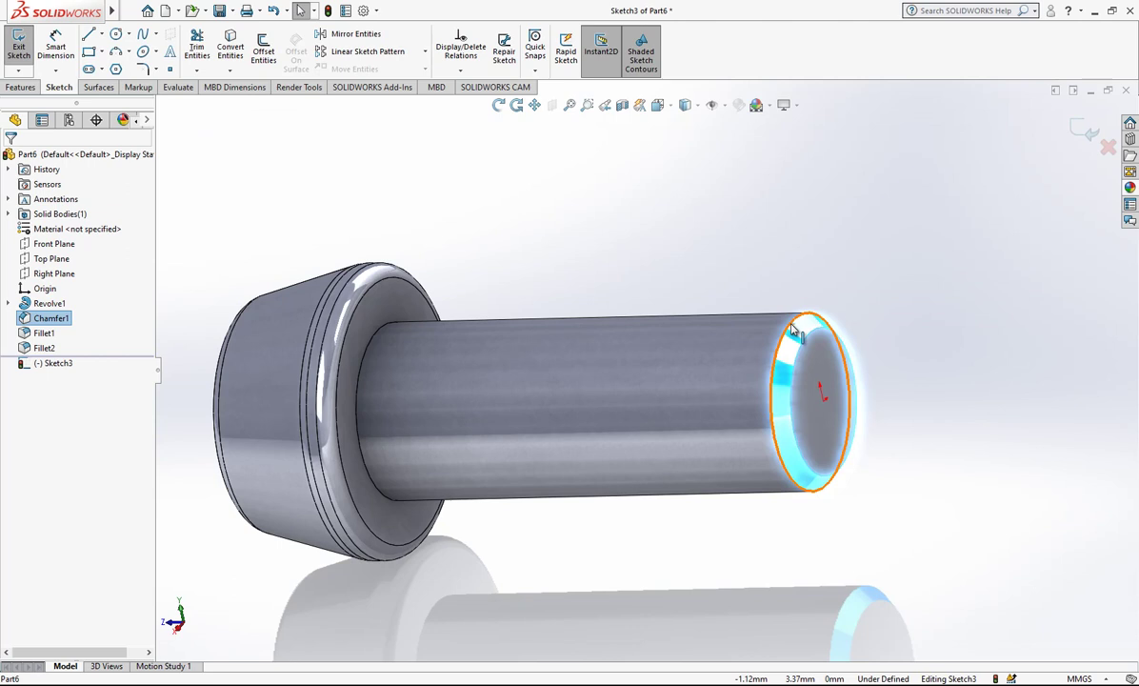
pyautogui.click(232, 61)
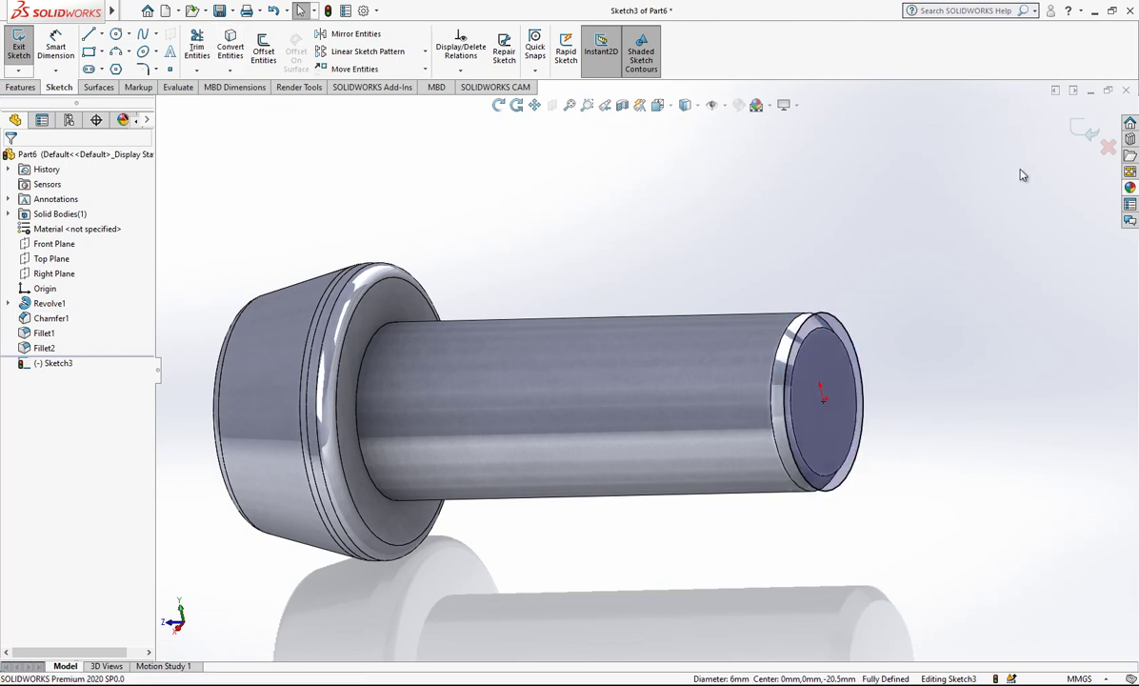
pyautogui.click(1084, 131)
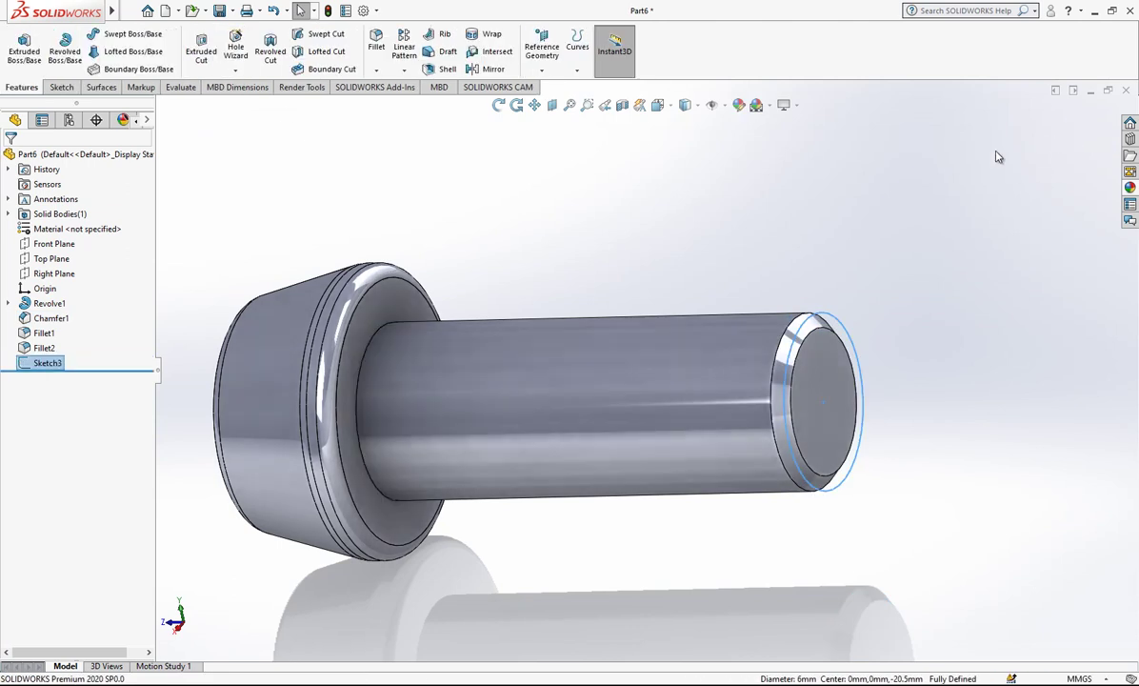
# Create a clockwise helix from the circle with 1 mm pitch, 15 revolutions, 0 degree start angle and reversed direction toward the head
pyautogui.click(577, 71)
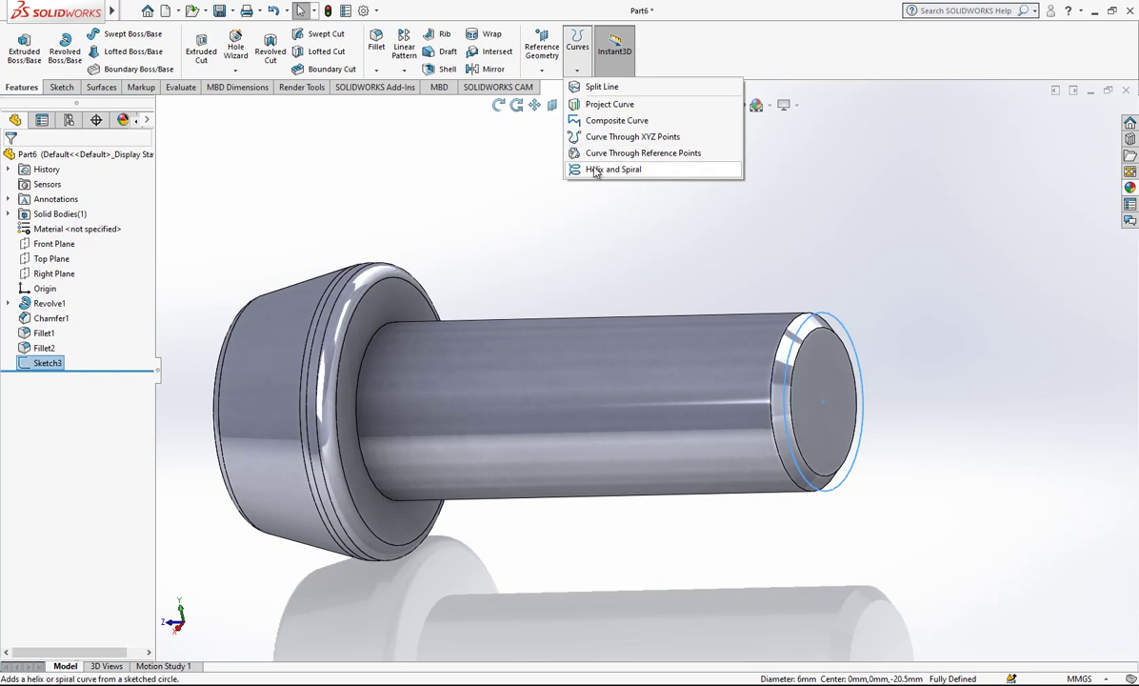
pyautogui.click(595, 170)
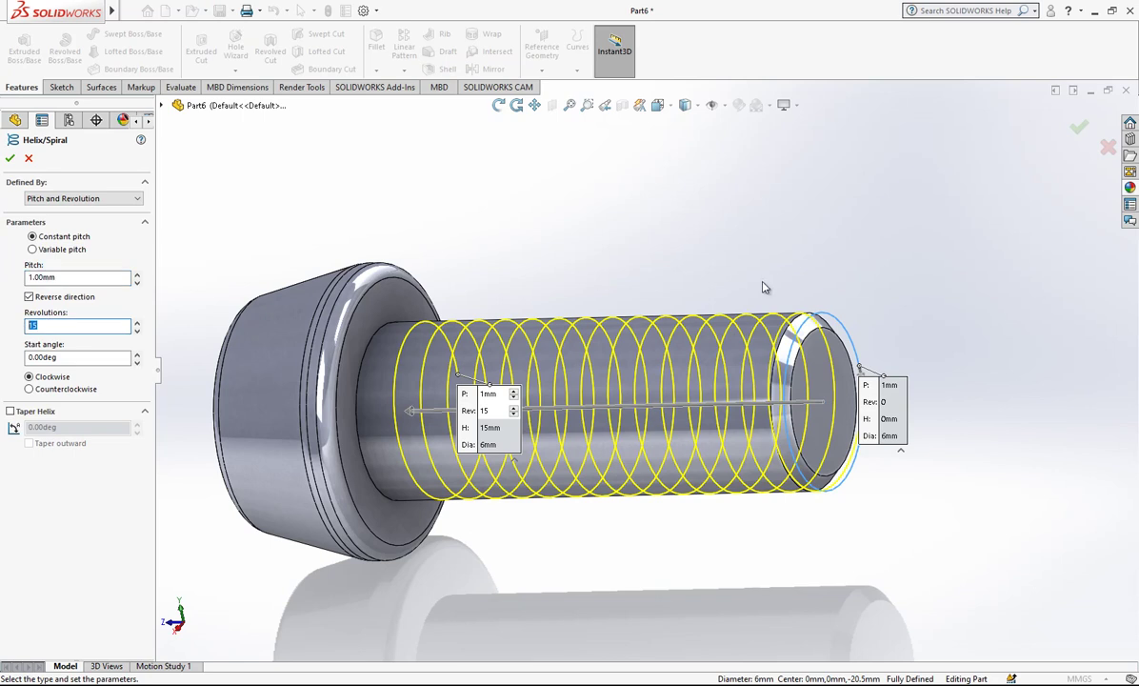
pyautogui.moveTo(726, 274); pyautogui.dragTo(757, 425, button='middle')
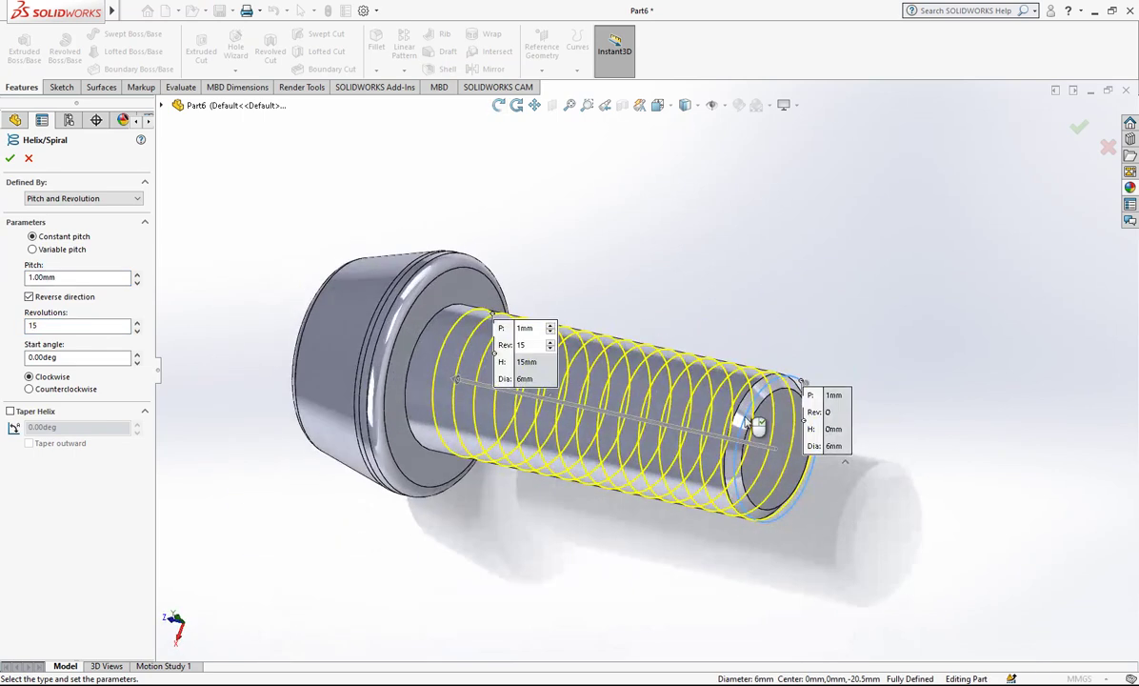
pyautogui.click(12, 158)
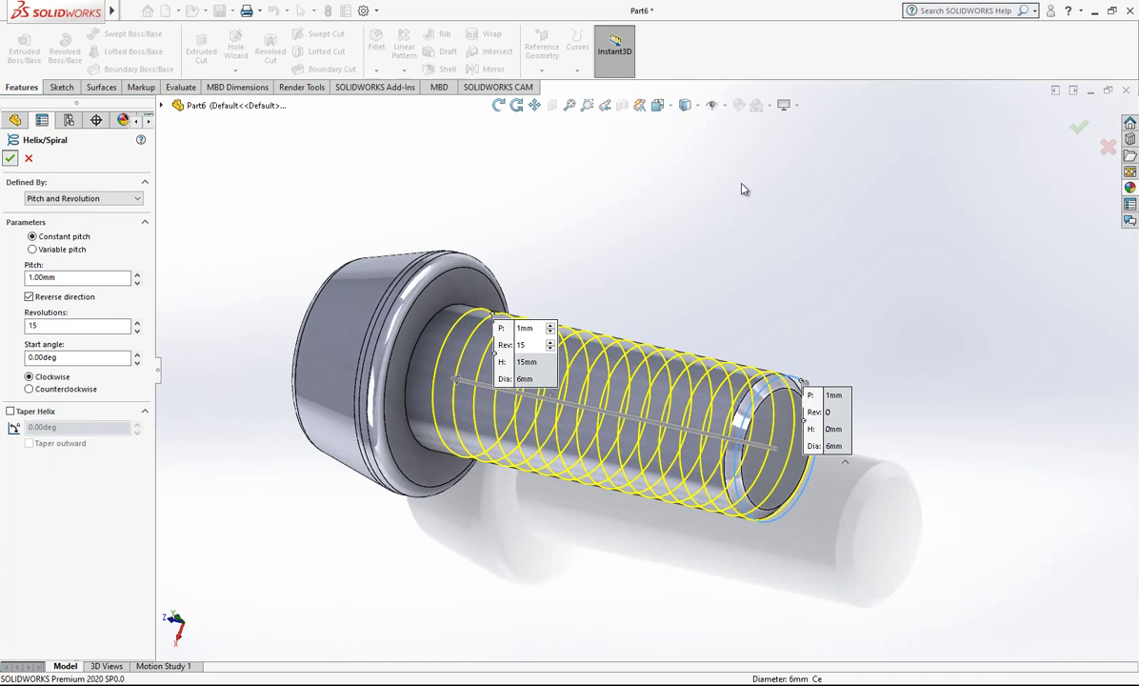
# Start a new sketch on the Top Plane, viewed straight on
pyautogui.moveTo(842, 239); pyautogui.dragTo(686, 359, button='middle')
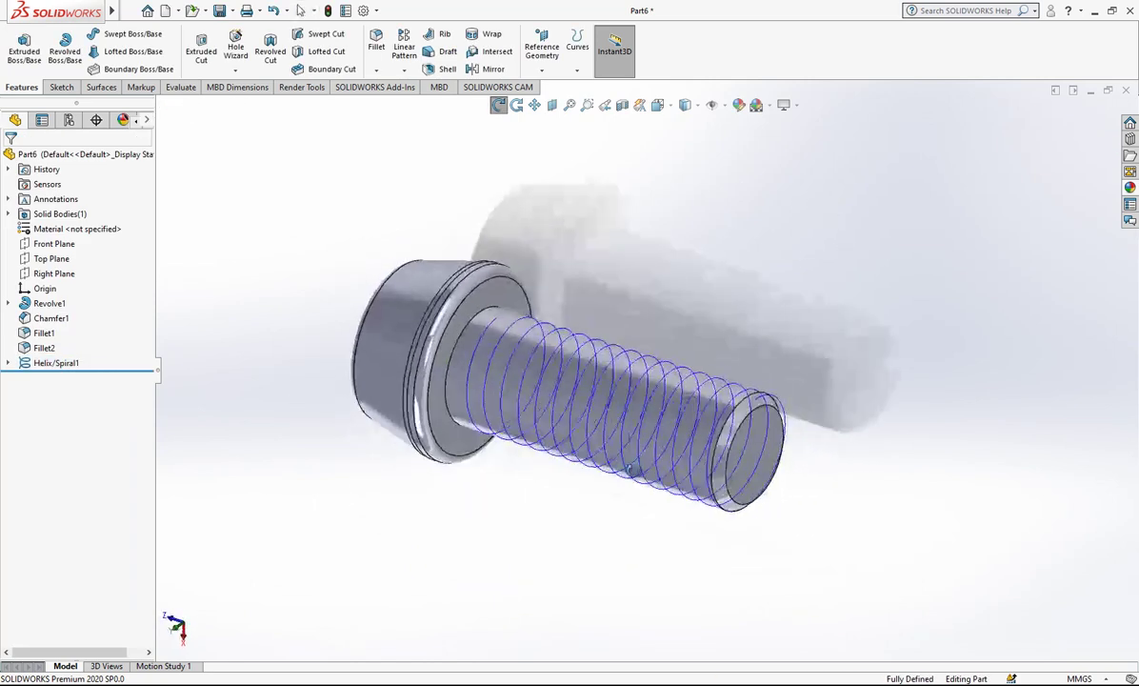
pyautogui.click(52, 261)
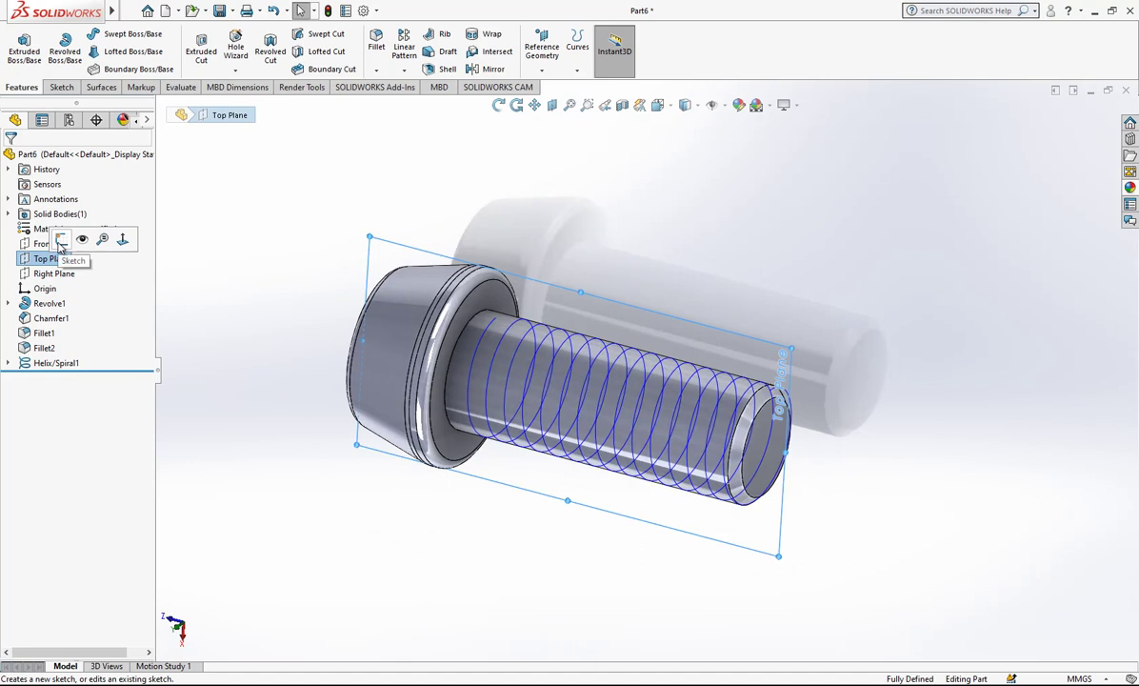
pyautogui.click(60, 239)
pyautogui.click(671, 107)
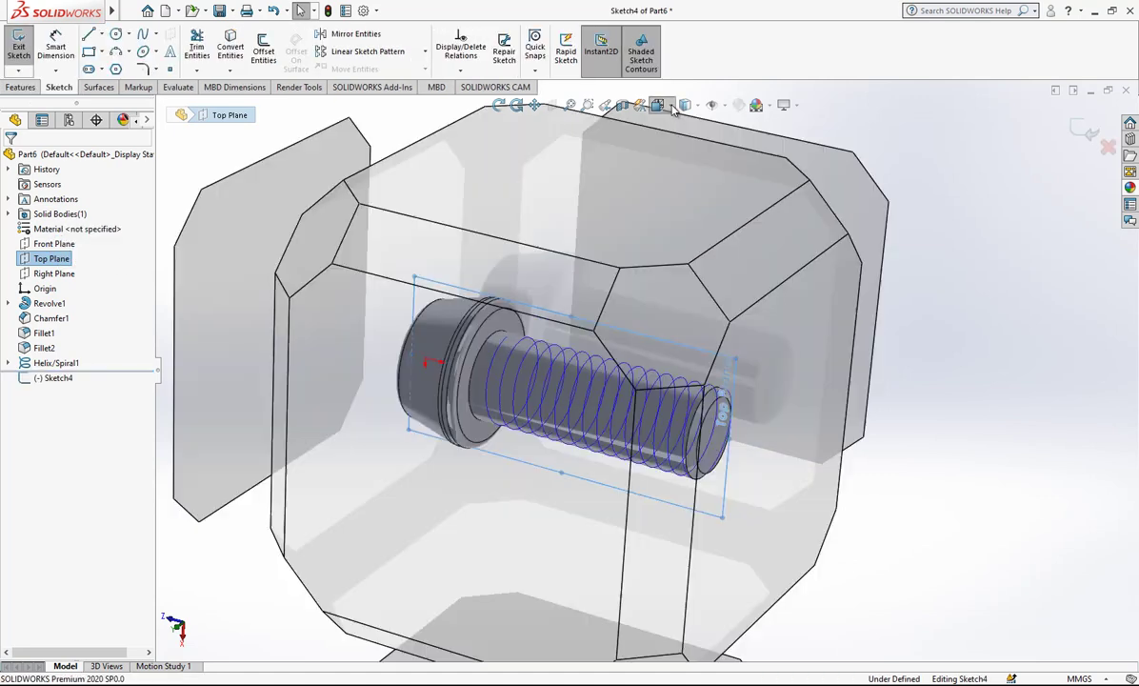
pyautogui.click(478, 490)
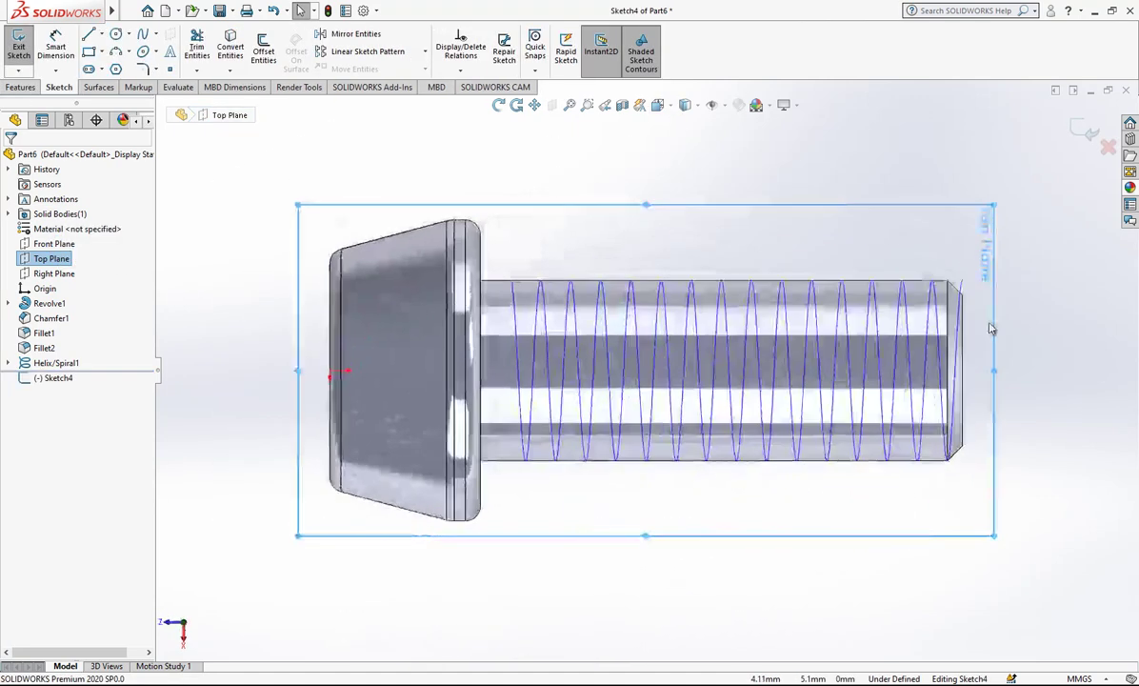
# Draw two downward-pointing 3-sided polygons, a larger one beyond the shank's end and a smaller one above the chamfer's outer corner
pyautogui.scroll(1, 1038, 321)
pyautogui.scroll(-5, 1010, 310)
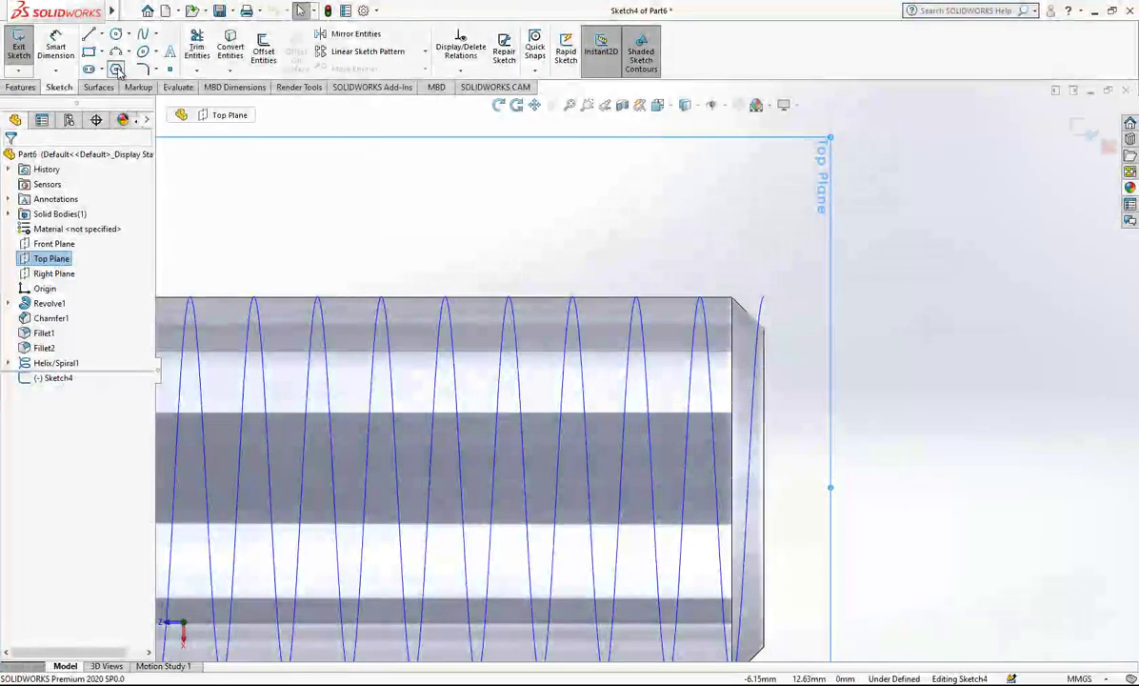
pyautogui.click(117, 71)
pyautogui.click(857, 257)
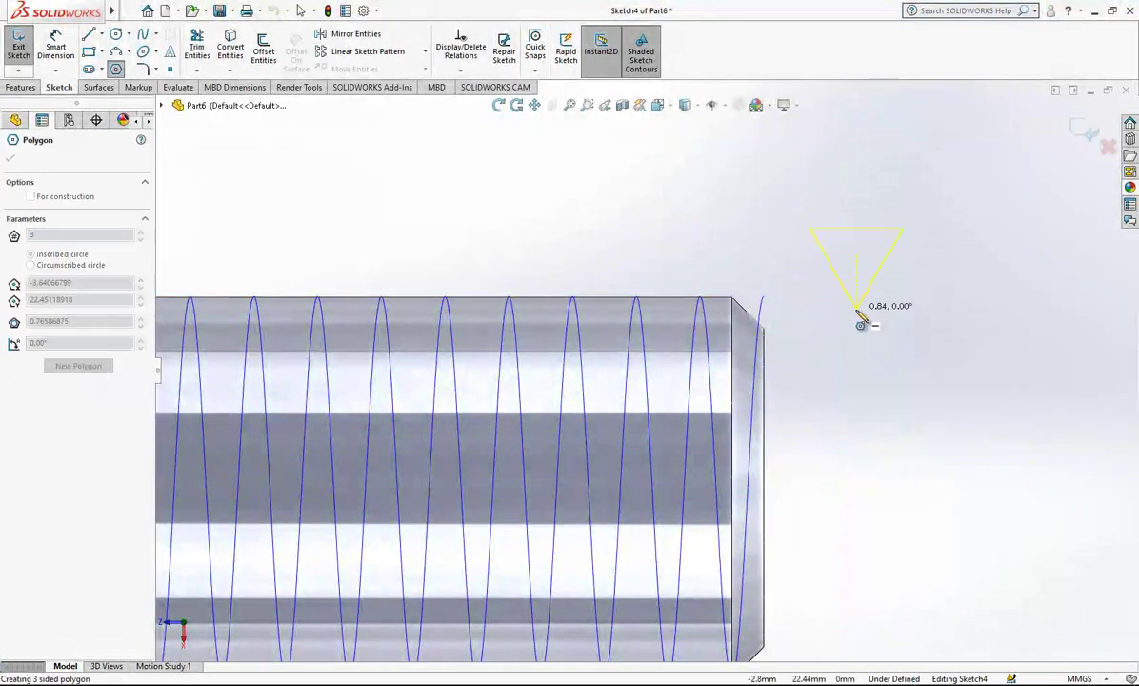
pyautogui.click(857, 313)
pyautogui.click(731, 236)
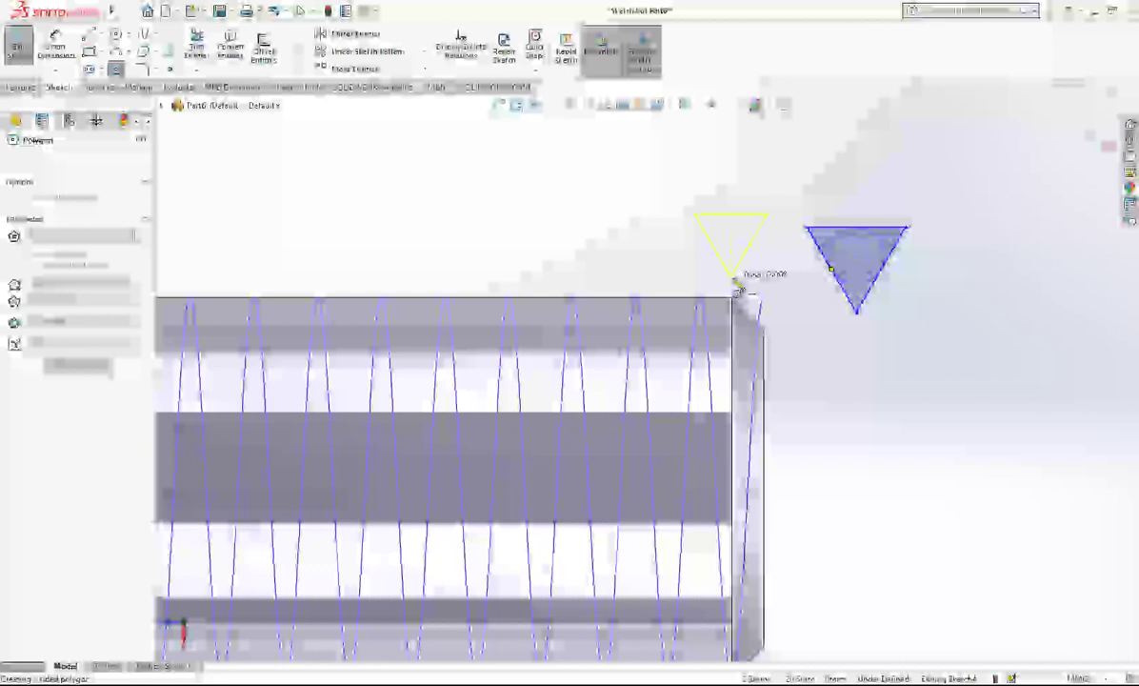
pyautogui.click(730, 277)
pyautogui.press('Escape')
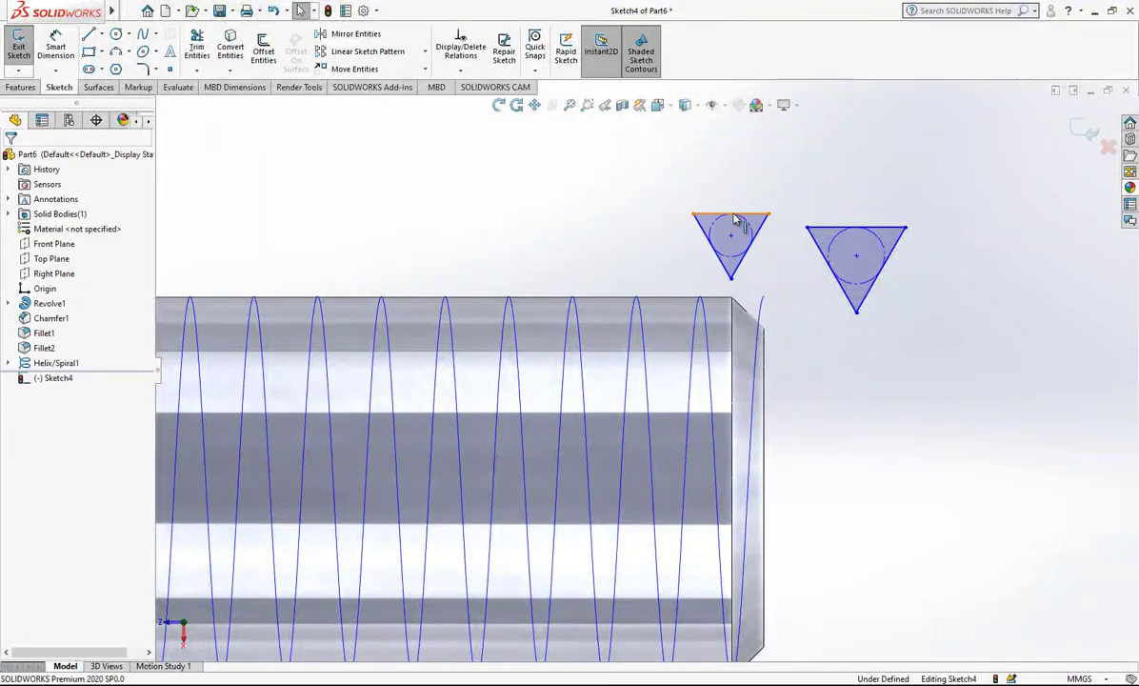
# Make the upper sides of the two triangles equal in length
pyautogui.click(732, 214)
pyautogui.keyDown('ctrl'); pyautogui.click(828, 229); pyautogui.keyUp('ctrl')
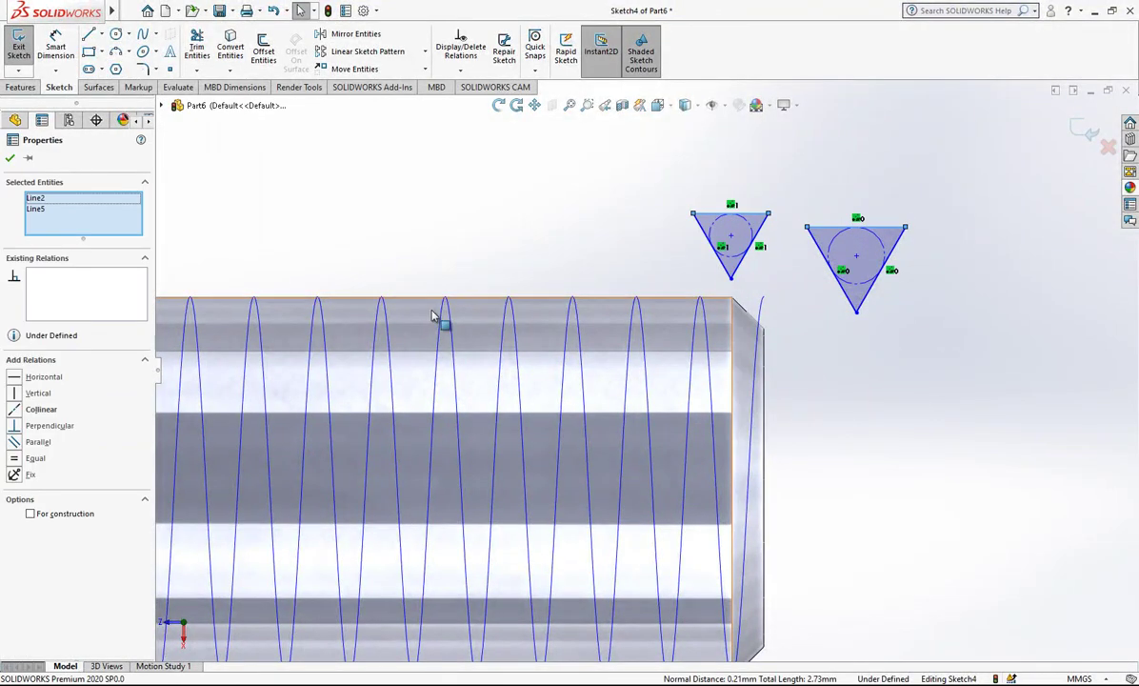
pyautogui.click(32, 460)
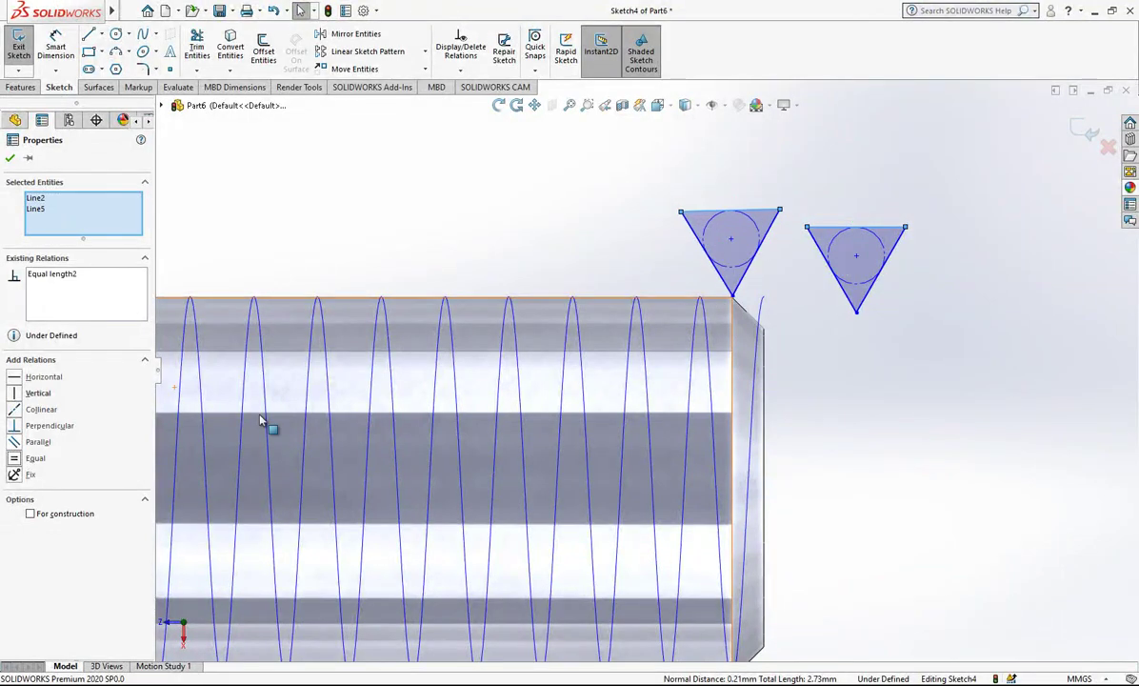
# Add vertical relations to the upper sides of both triangles so that they run parallel to the shank's axis
pyautogui.scroll(-2, 796, 229)
pyautogui.press('Escape')
pyautogui.click(750, 205)
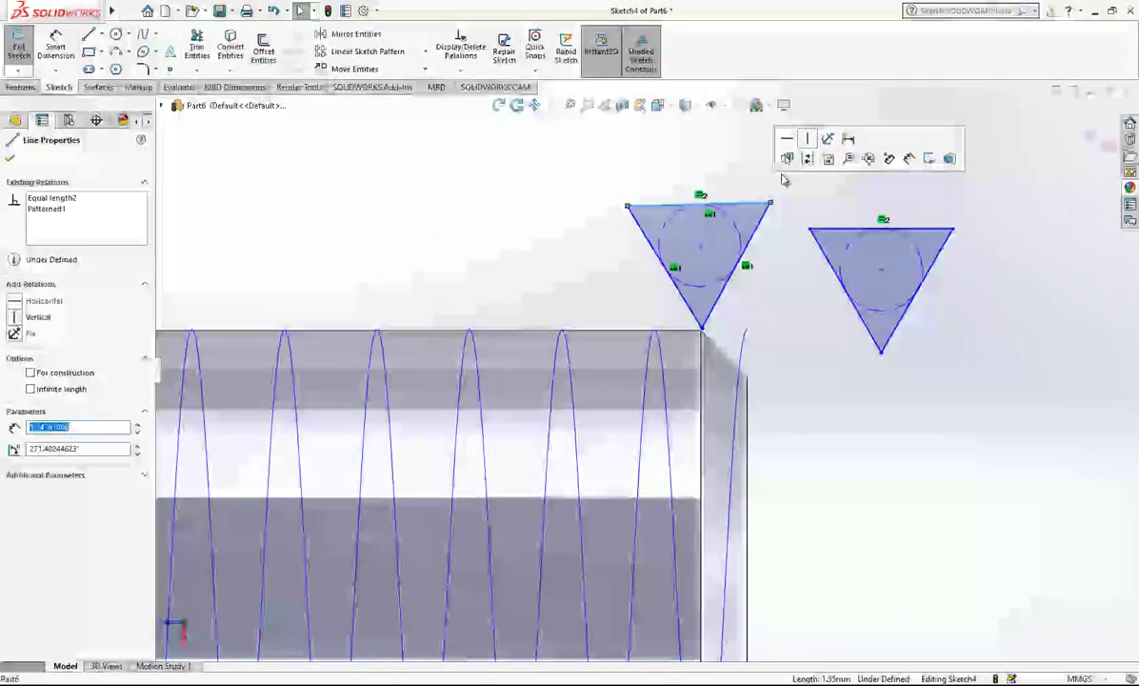
pyautogui.click(795, 140)
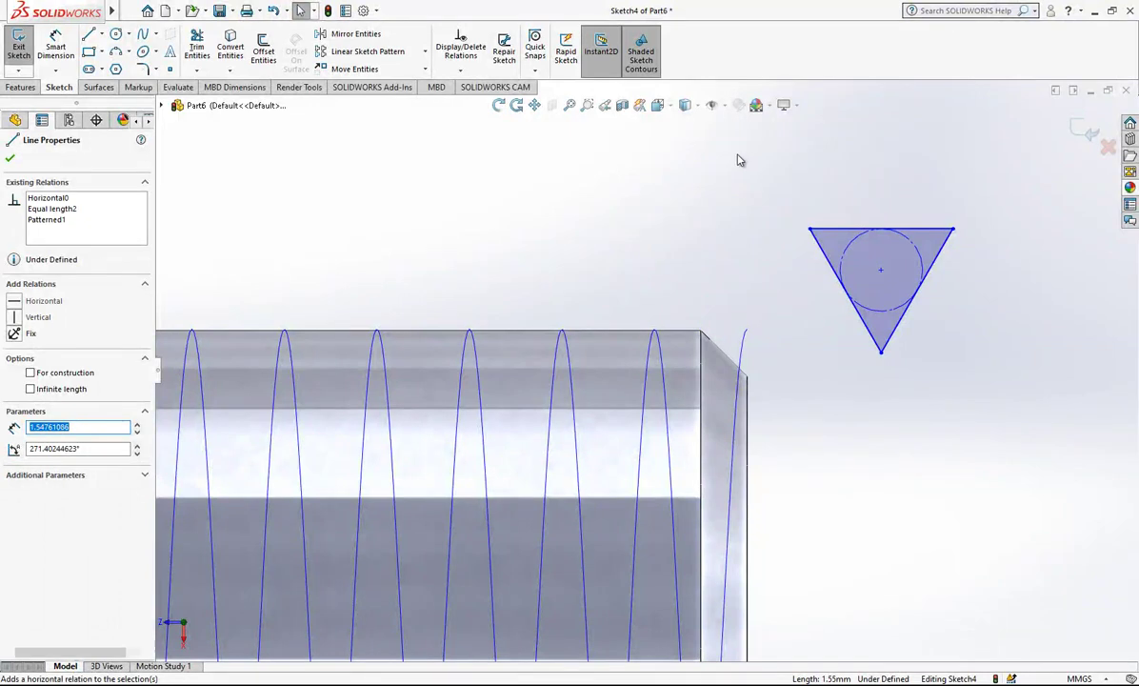
pyautogui.hotkey('ctrl', 'z')
pyautogui.click(813, 144)
pyautogui.click(762, 226)
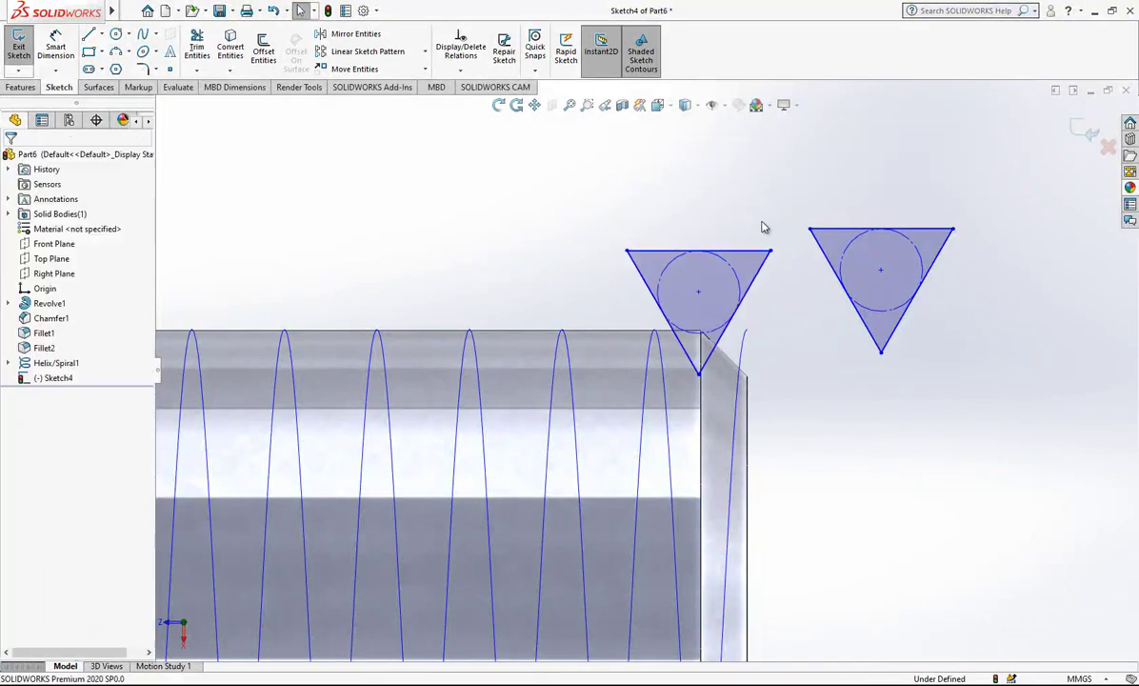
pyautogui.click(844, 227)
pyautogui.click(905, 167)
pyautogui.click(788, 175)
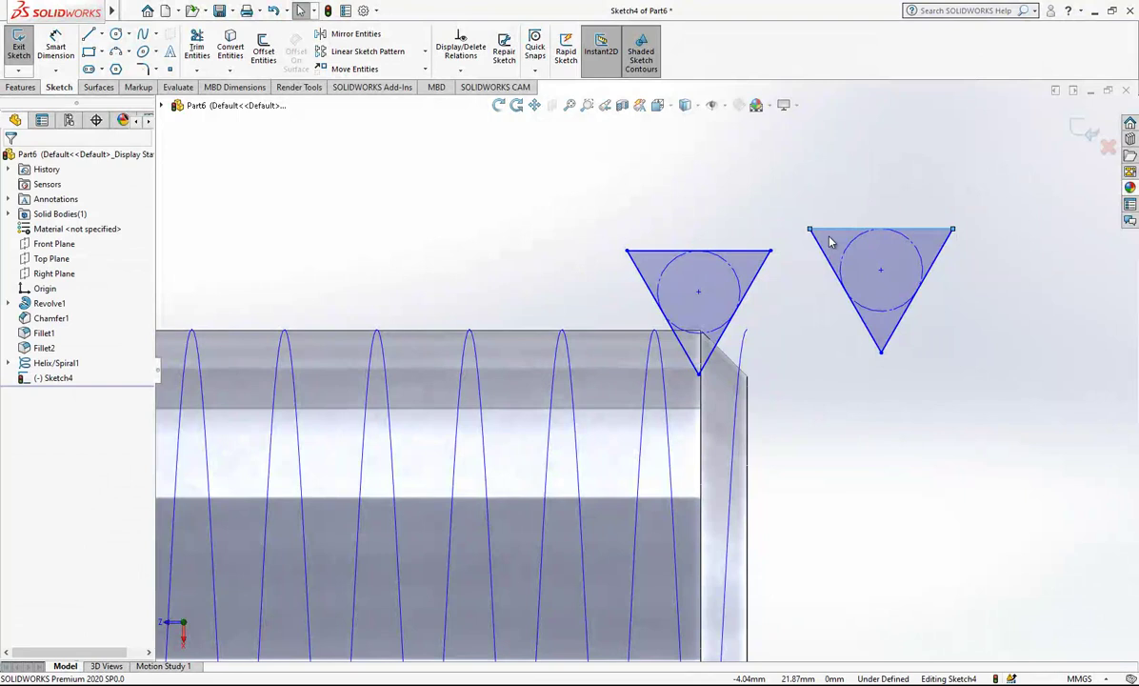
# Lower the outer triangle slightly and make the upper sides of both triangles collinear
pyautogui.scroll(2, 829, 237)
pyautogui.scroll(-3, 795, 328)
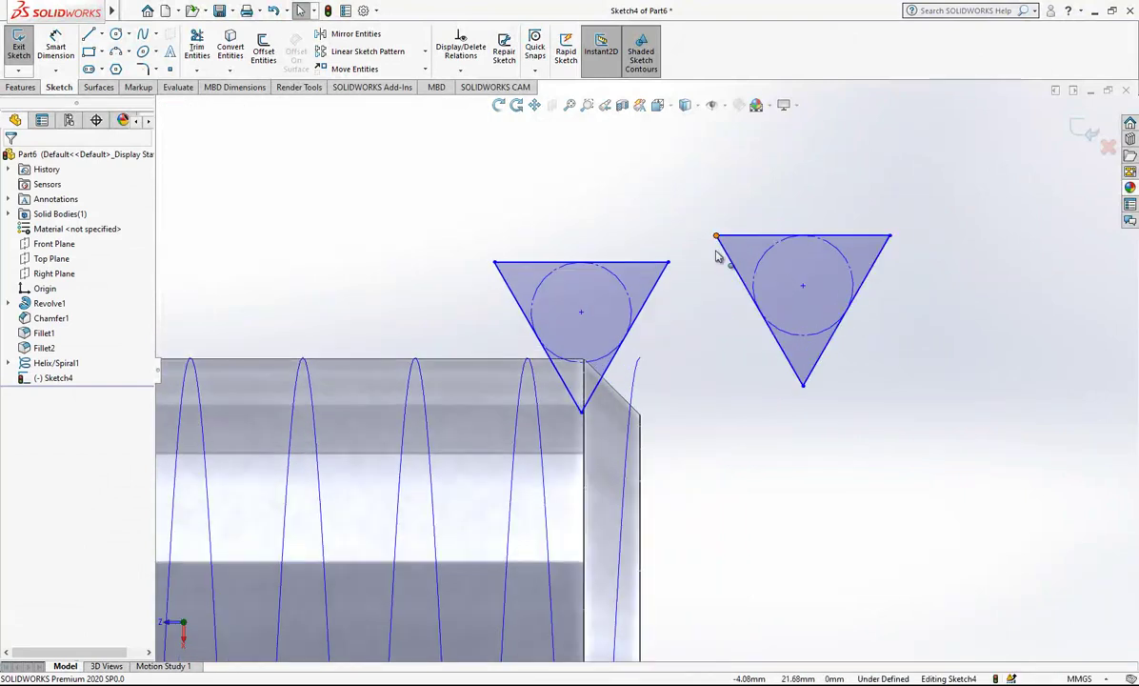
pyautogui.moveTo(717, 238); pyautogui.dragTo(710, 269)
pyautogui.click(772, 267)
pyautogui.keyDown('ctrl'); pyautogui.click(648, 263); pyautogui.keyUp('ctrl')
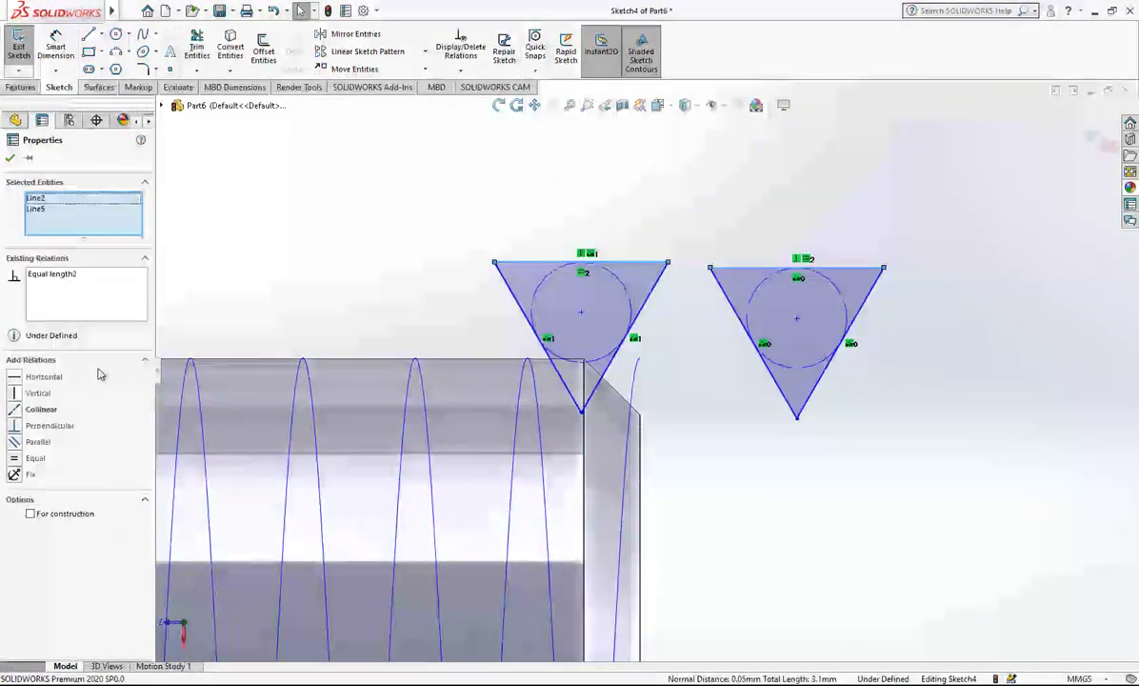
pyautogui.click(41, 409)
pyautogui.click(665, 320)
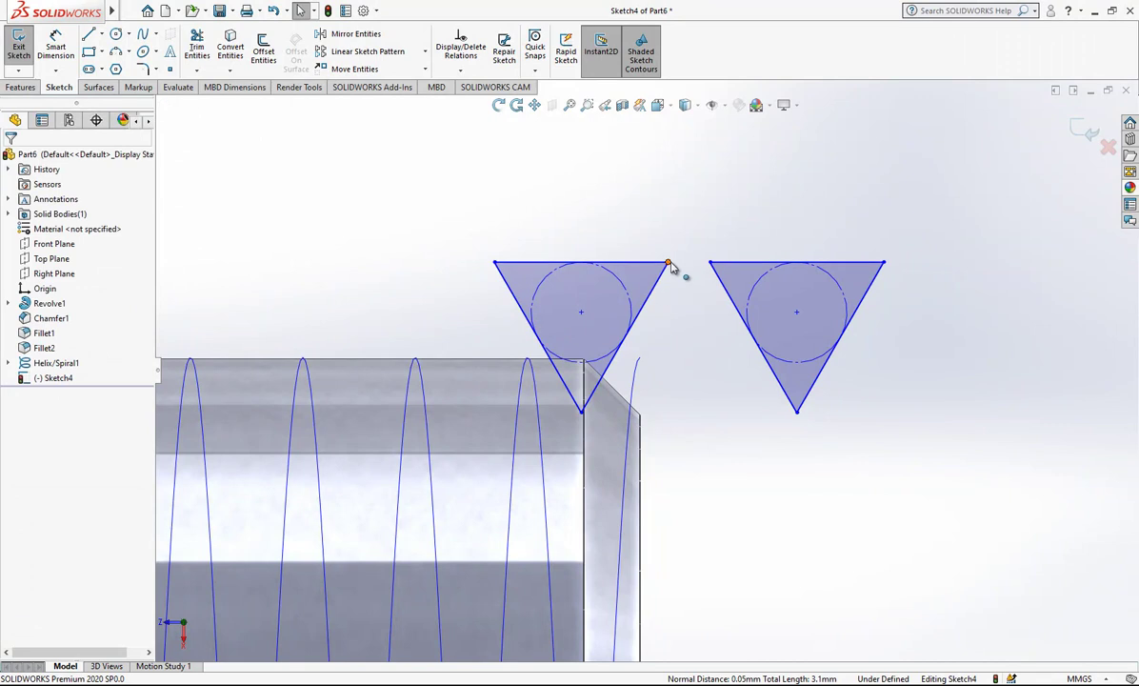
# Move the aligned triangles toward the head so that the outer one sits just beyond the shank's end face
pyautogui.moveTo(668, 263); pyautogui.dragTo(572, 274)
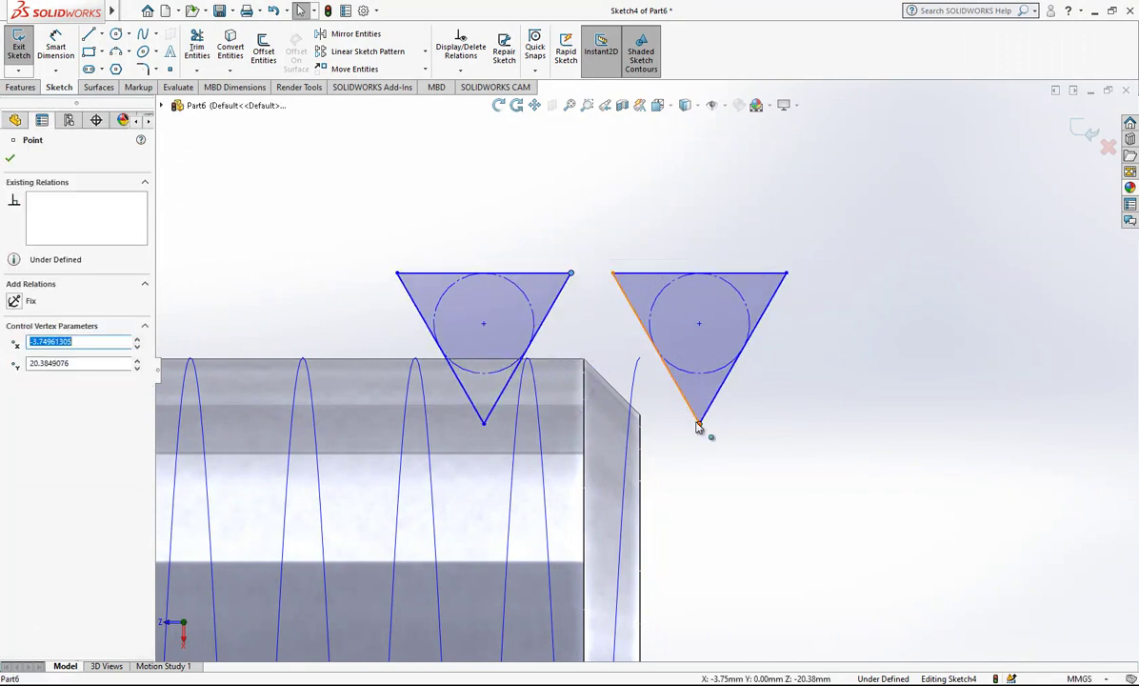
pyautogui.click(706, 279)
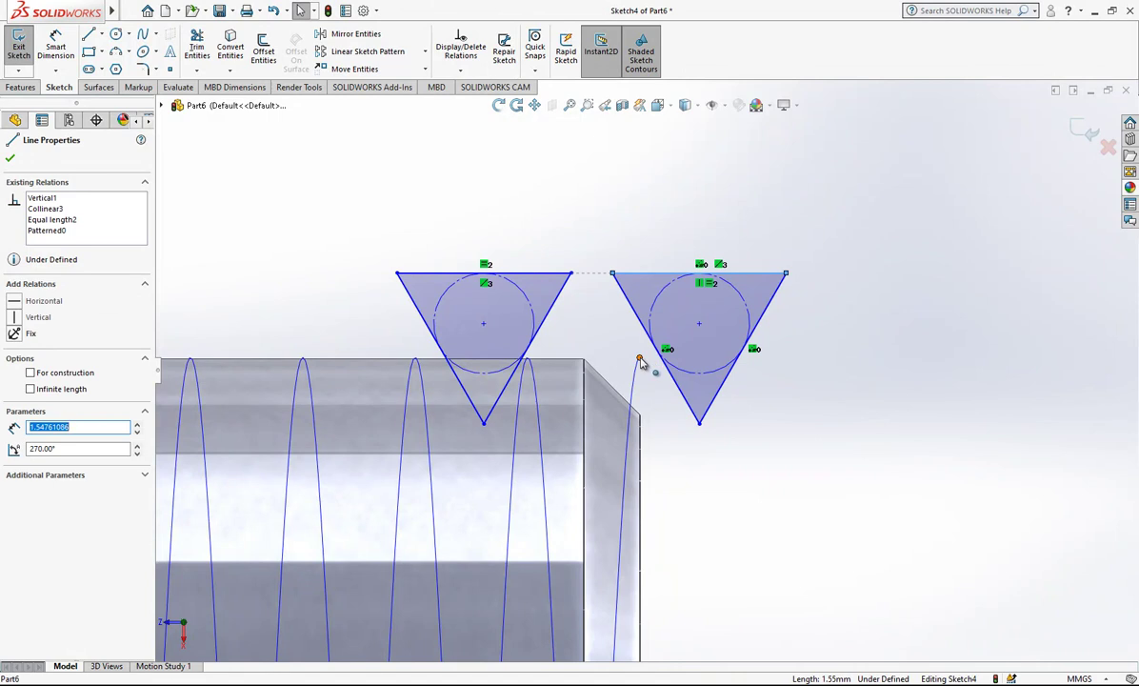
pyautogui.scroll(1, 652, 371)
pyautogui.click(730, 409)
pyautogui.scroll(-1, 728, 409)
pyautogui.scroll(5, 710, 405)
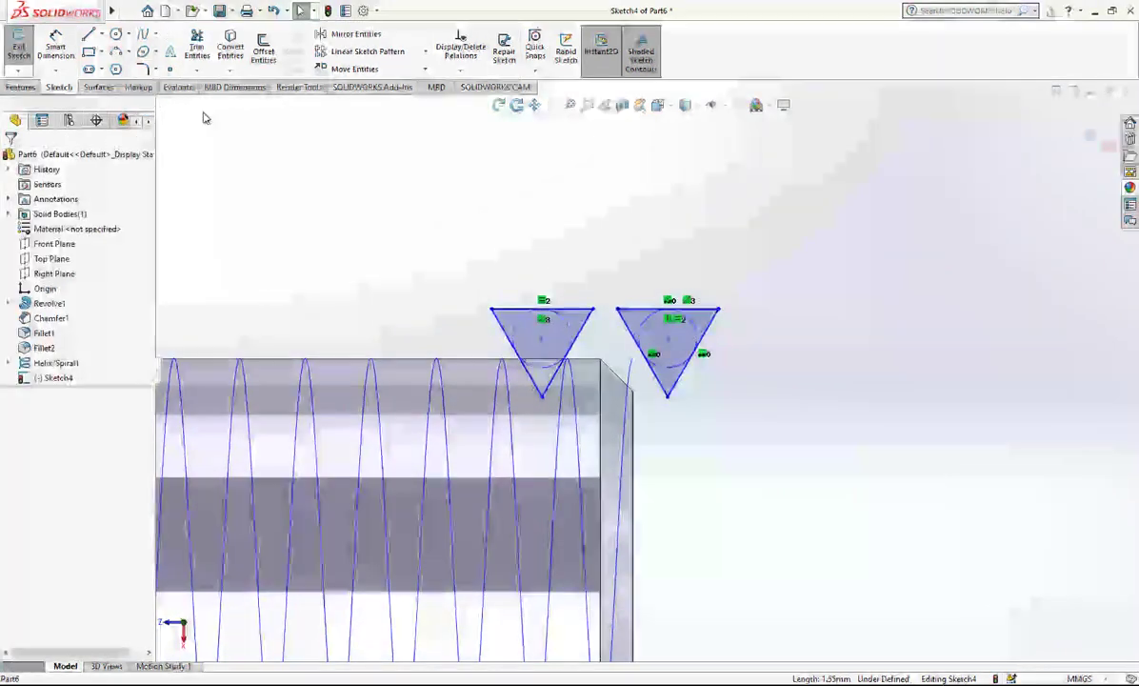
# Draw a 3 mm construction line from the midpoint of the shank's end face up to the helix's endpoint
pyautogui.press('l')
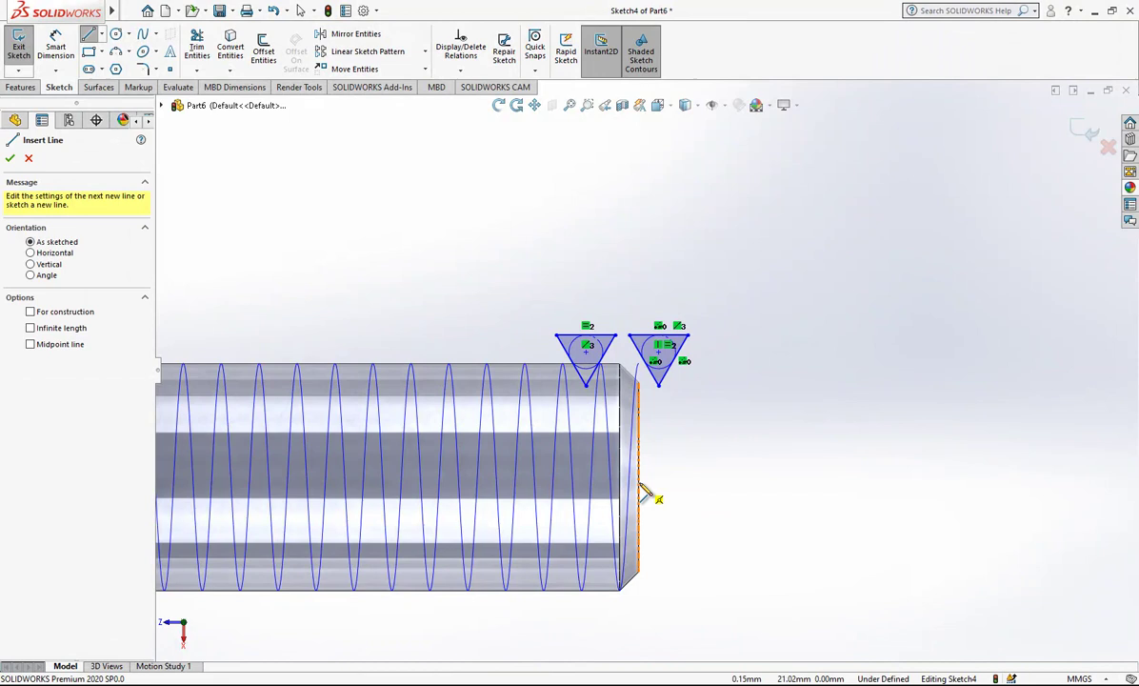
pyautogui.click(640, 479)
pyautogui.scroll(-4, 648, 381)
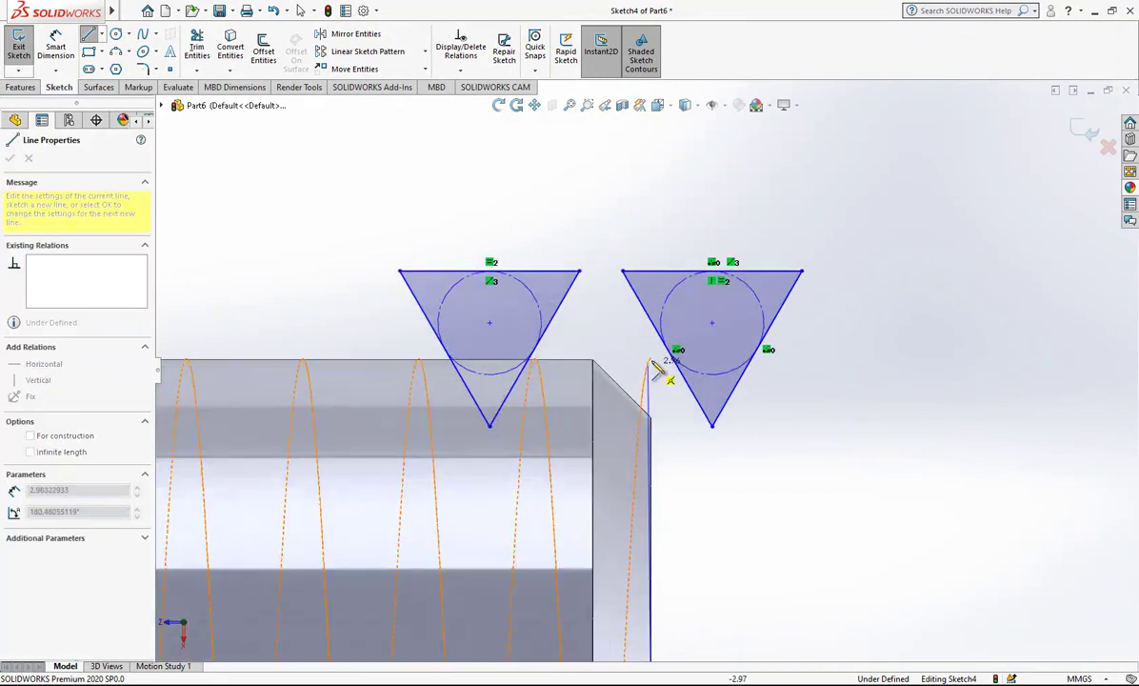
pyautogui.click(651, 358)
pyautogui.press('Escape')
pyautogui.click(650, 374)
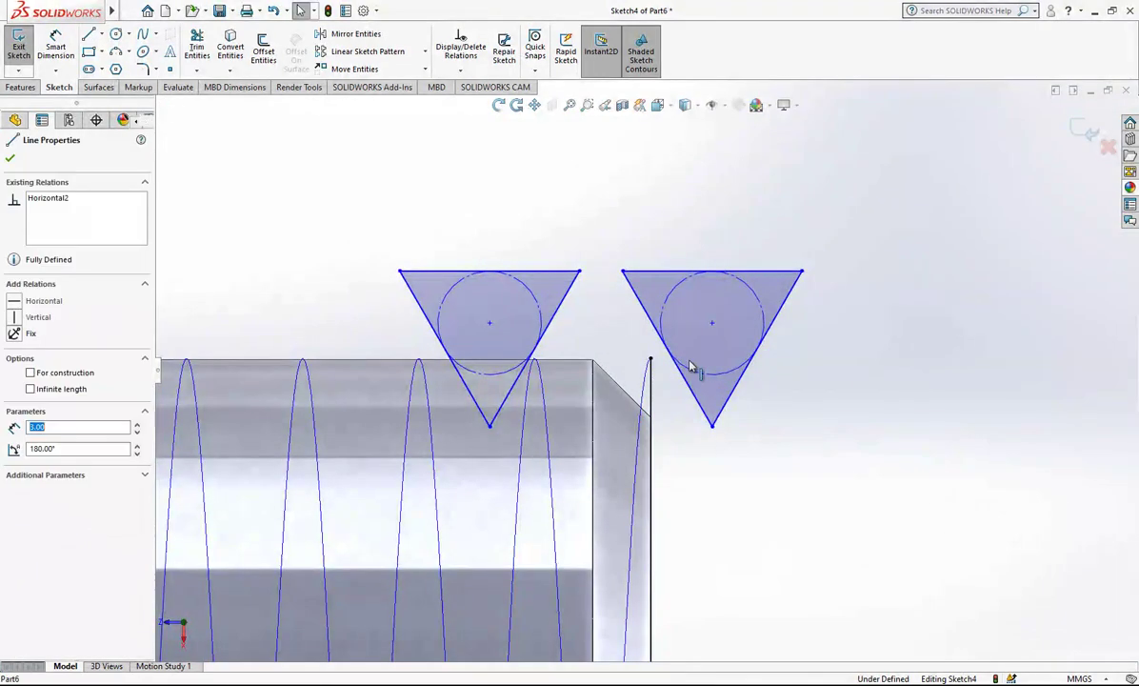
pyautogui.press('Escape')
# Make the outer triangle's centre coincident with the construction line and lower both triangles slightly along it
pyautogui.click(713, 326)
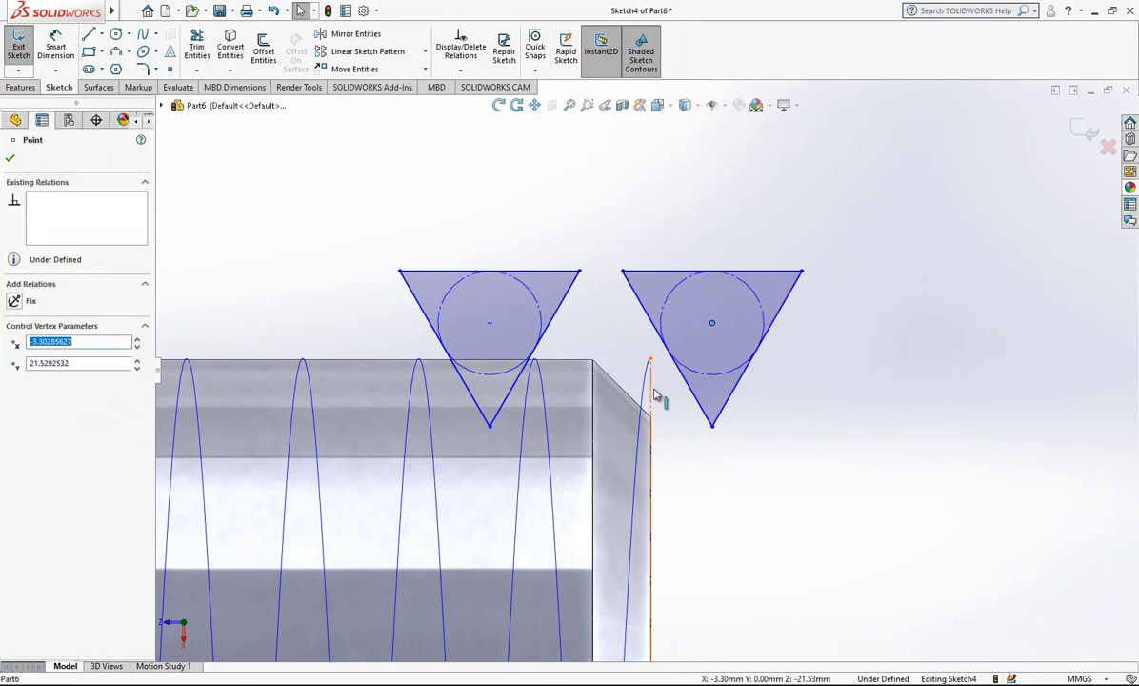
pyautogui.keyDown('ctrl'); pyautogui.click(651, 400); pyautogui.keyUp('ctrl')
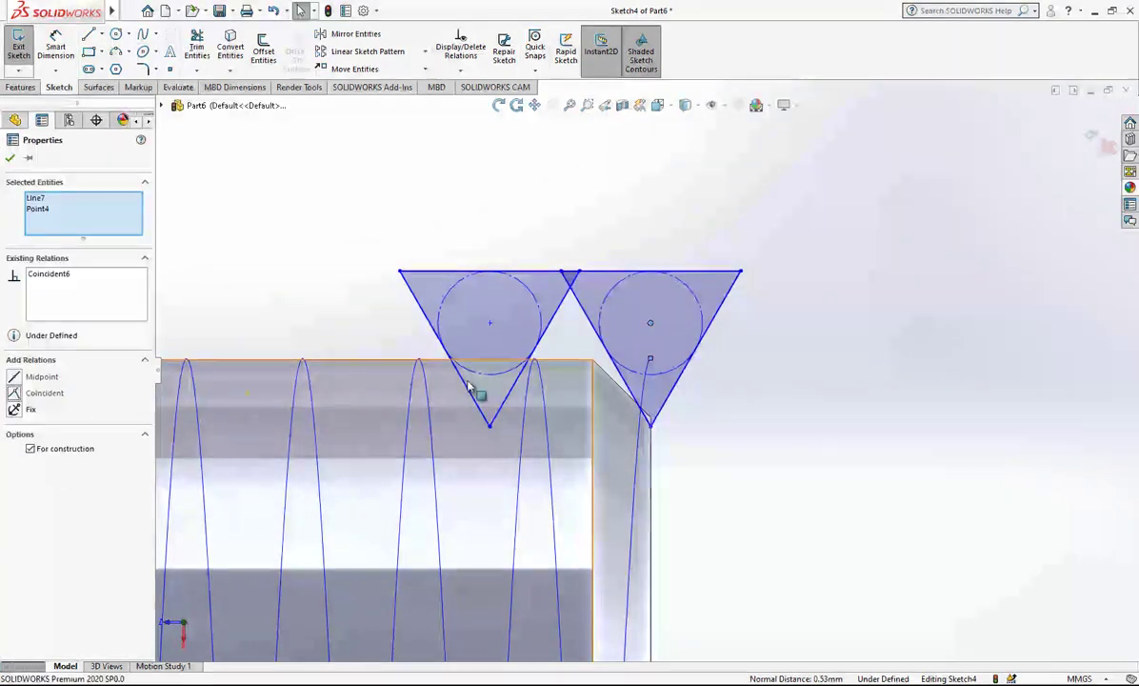
pyautogui.scroll(-3, 648, 319)
pyautogui.press('Escape')
pyautogui.moveTo(643, 308); pyautogui.dragTo(653, 336)
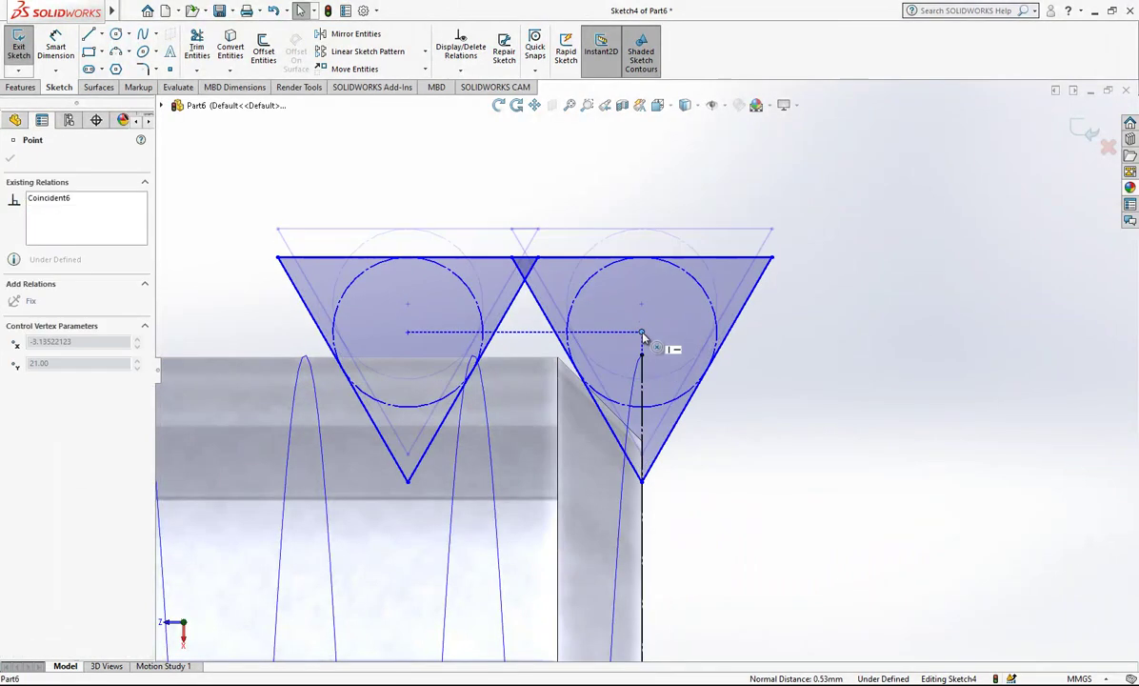
pyautogui.press('Escape')
# Convert all three sides of the triangle nearer the head to construction geometry
pyautogui.rightClick(511, 311)
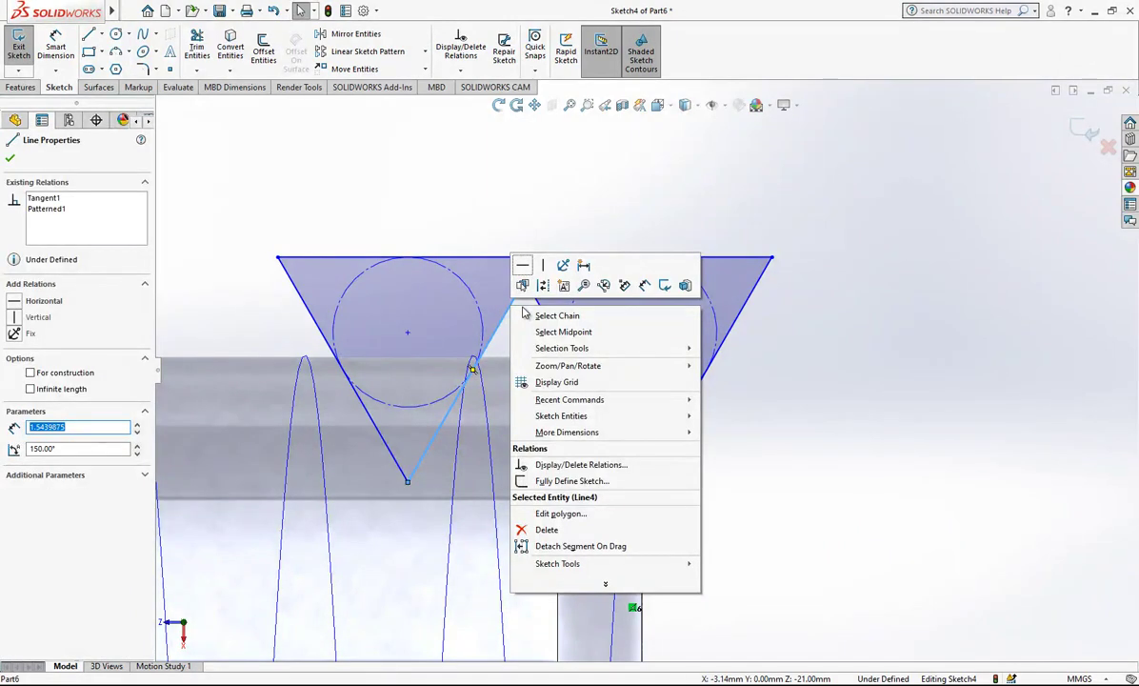
pyautogui.click(540, 317)
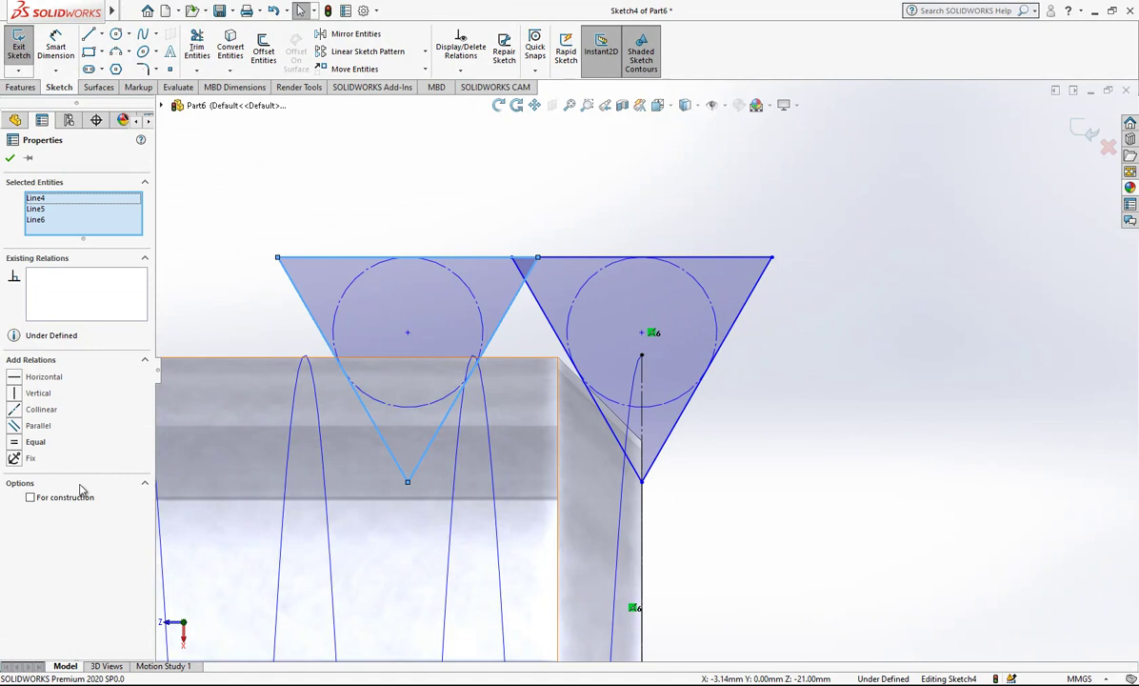
pyautogui.click(81, 493)
pyautogui.scroll(-4, 567, 341)
pyautogui.press('Escape')
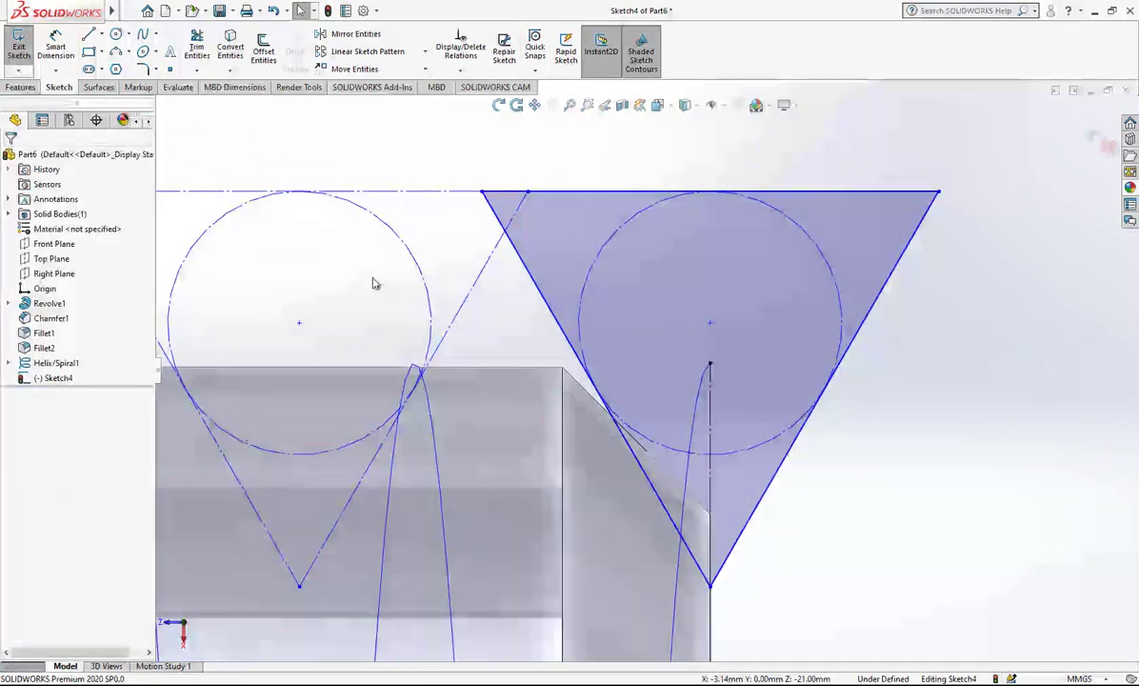
# Draw a line about 0.61 mm long along the shank's outer edge, connecting the facing sides of the two triangles
pyautogui.click(90, 37)
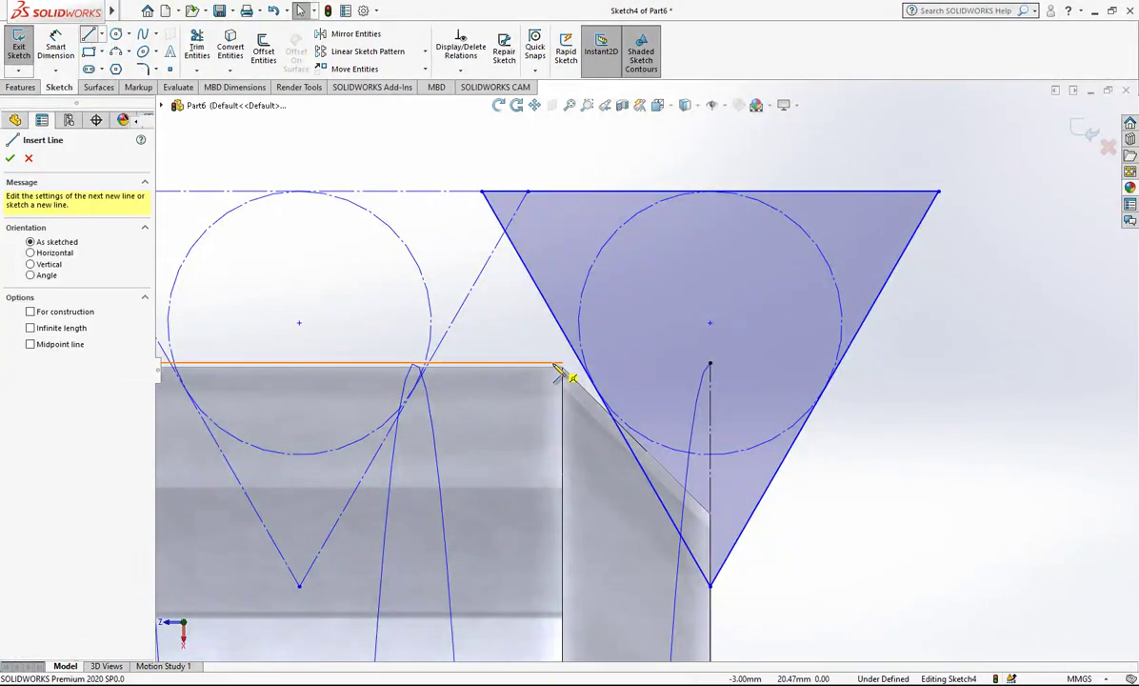
pyautogui.click(428, 366)
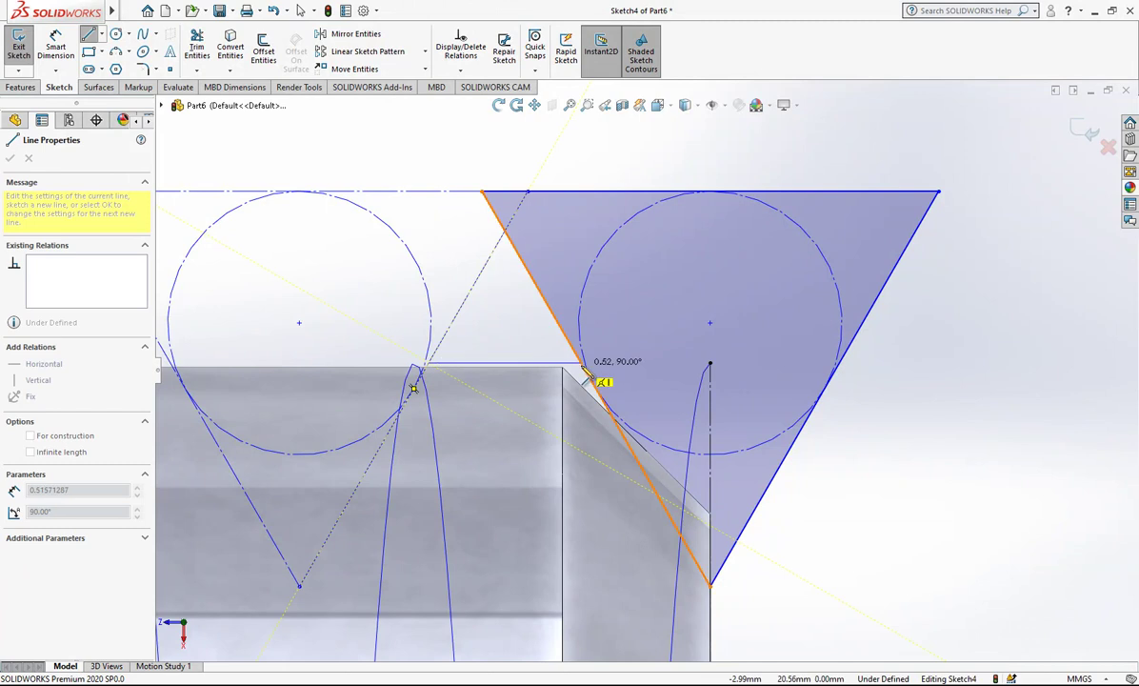
pyautogui.click(581, 363)
pyautogui.press('Escape')
pyautogui.click(515, 364)
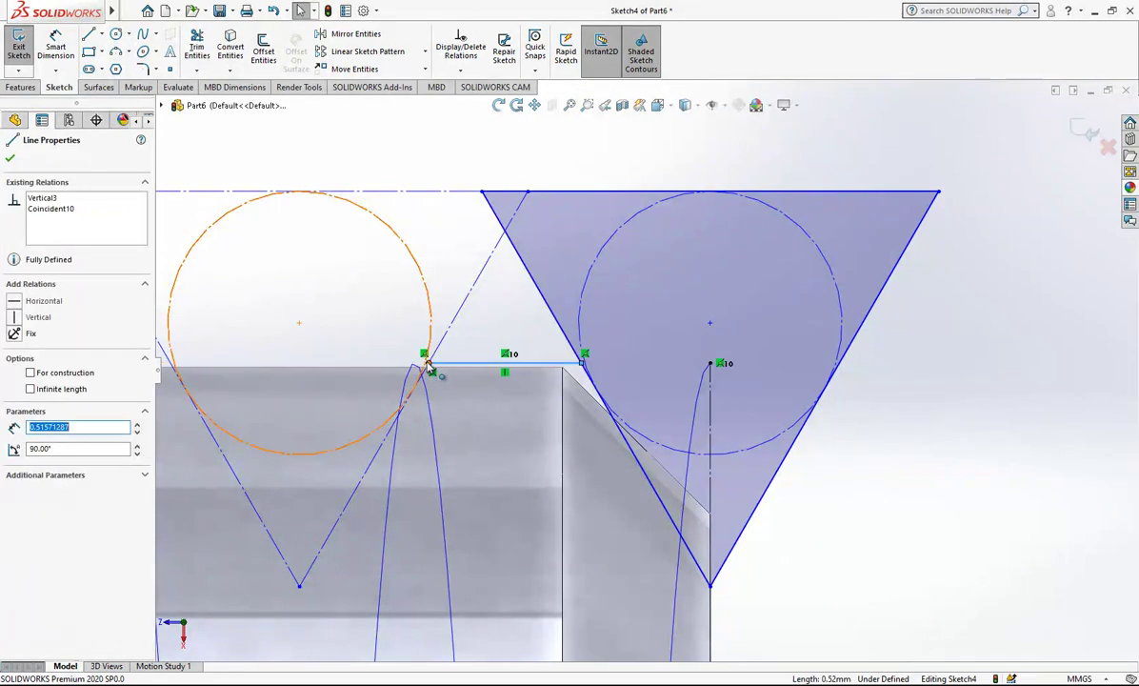
pyautogui.moveTo(426, 361)
pyautogui.mouseDown()
pyautogui.moveTo(448, 402)
pyautogui.moveTo(474, 374)
pyautogui.moveTo(441, 366)
pyautogui.mouseUp()
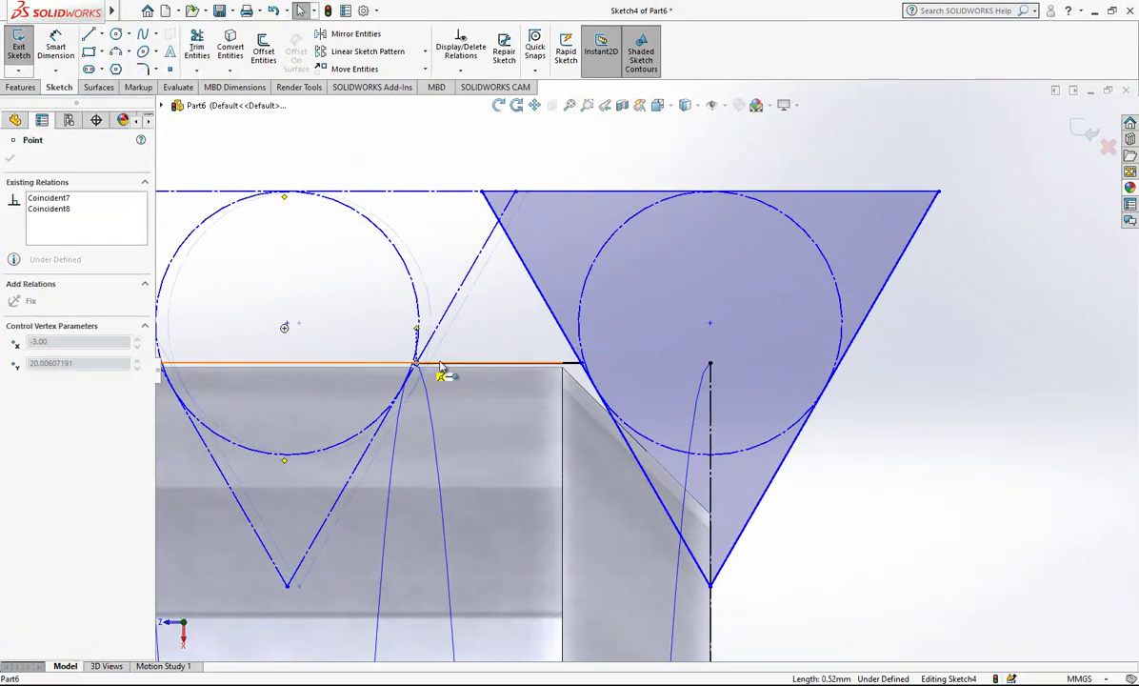
pyautogui.scroll(2, 441, 366)
pyautogui.click(605, 370)
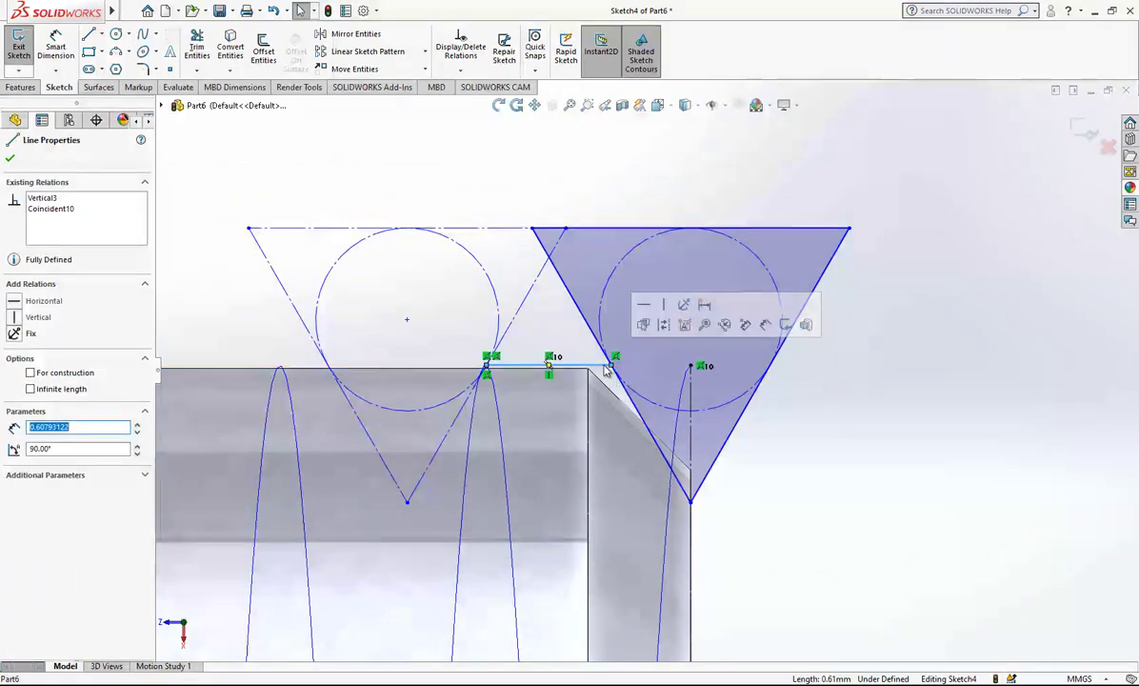
pyautogui.click(425, 255)
# Dimension the line connecting the two triangles and set its length to 0.125 mm
pyautogui.click(56, 52)
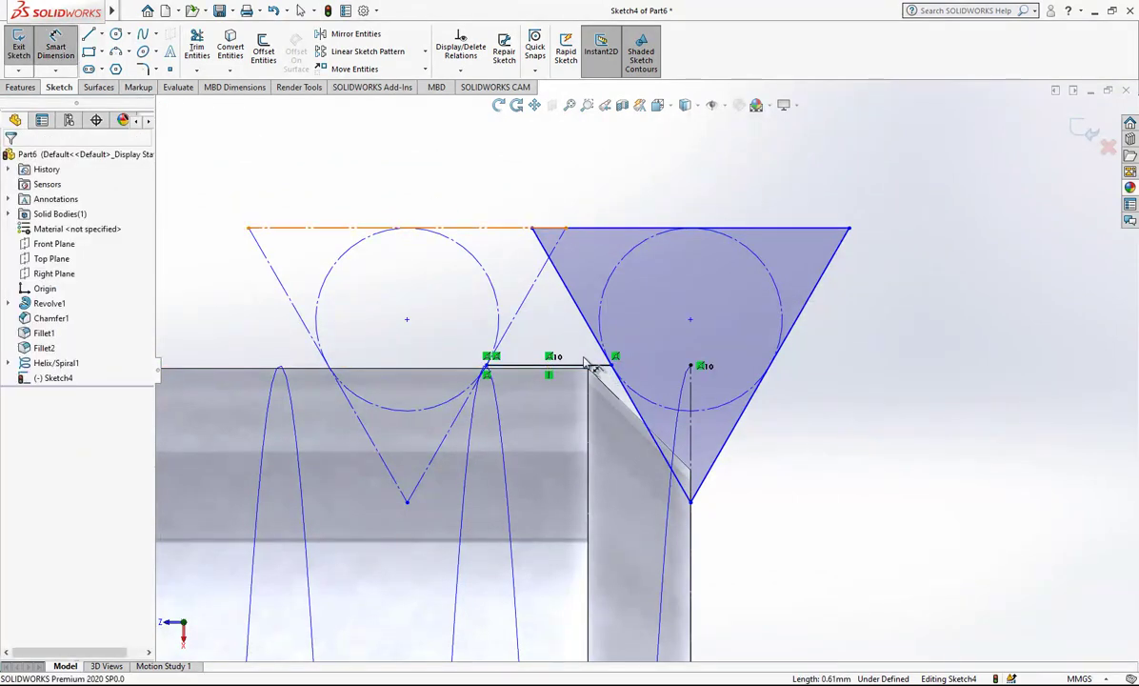
pyautogui.click(595, 370)
pyautogui.click(562, 178)
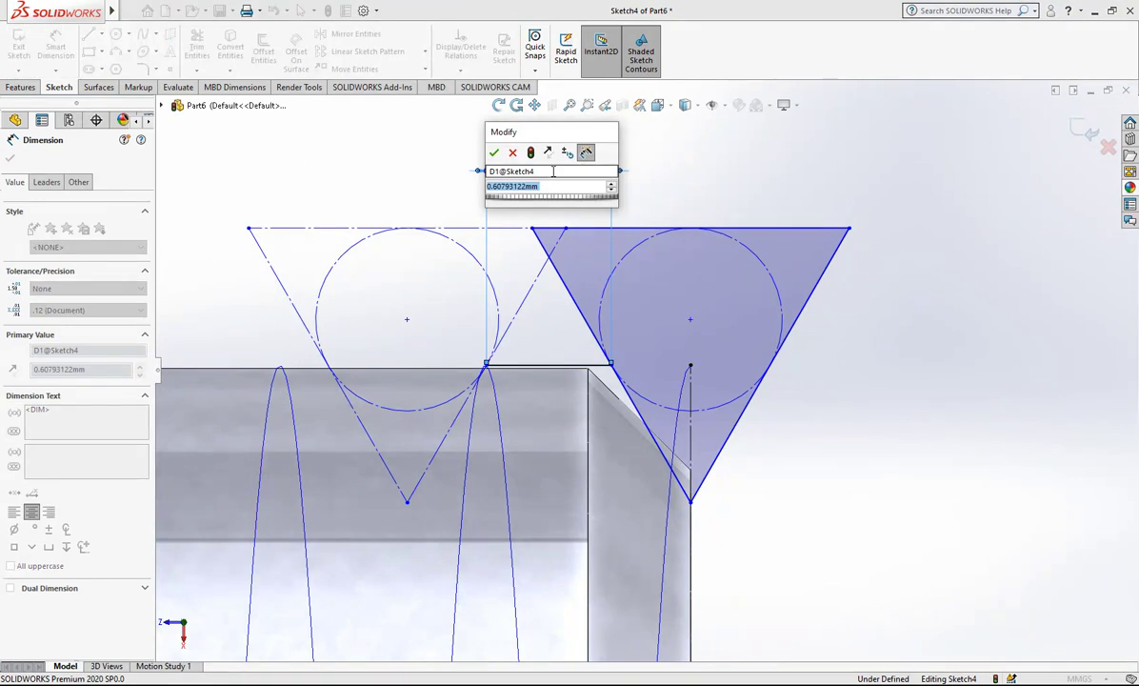
pyautogui.write('1/0')
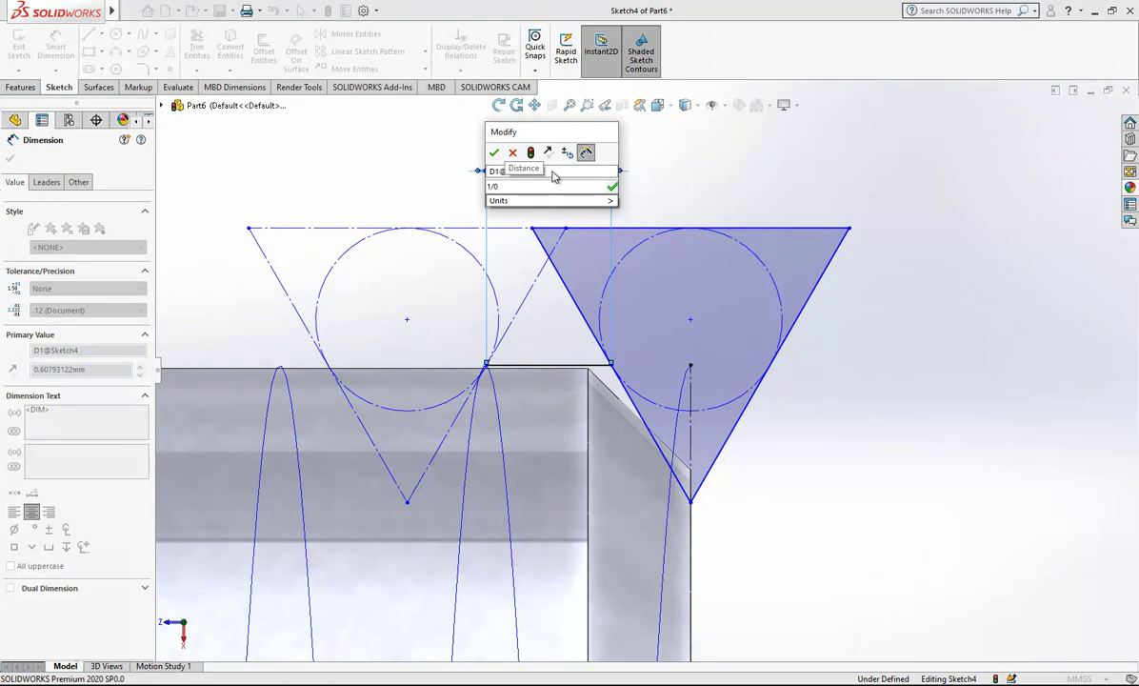
pyautogui.press('BackSpace')
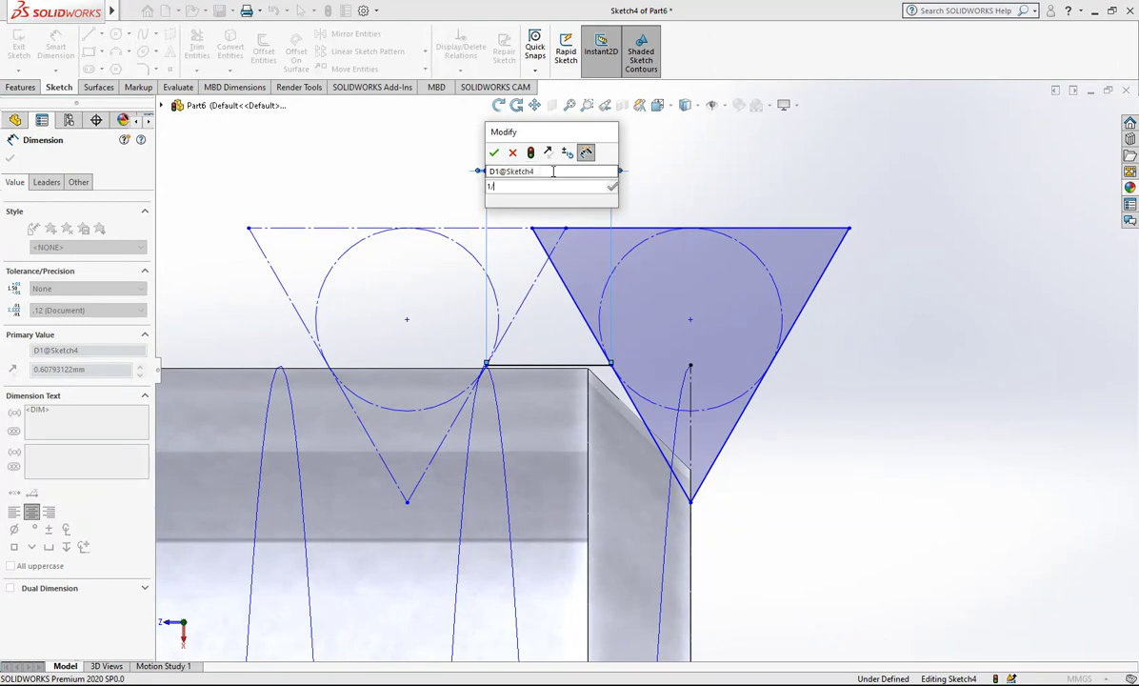
pyautogui.press('Return')
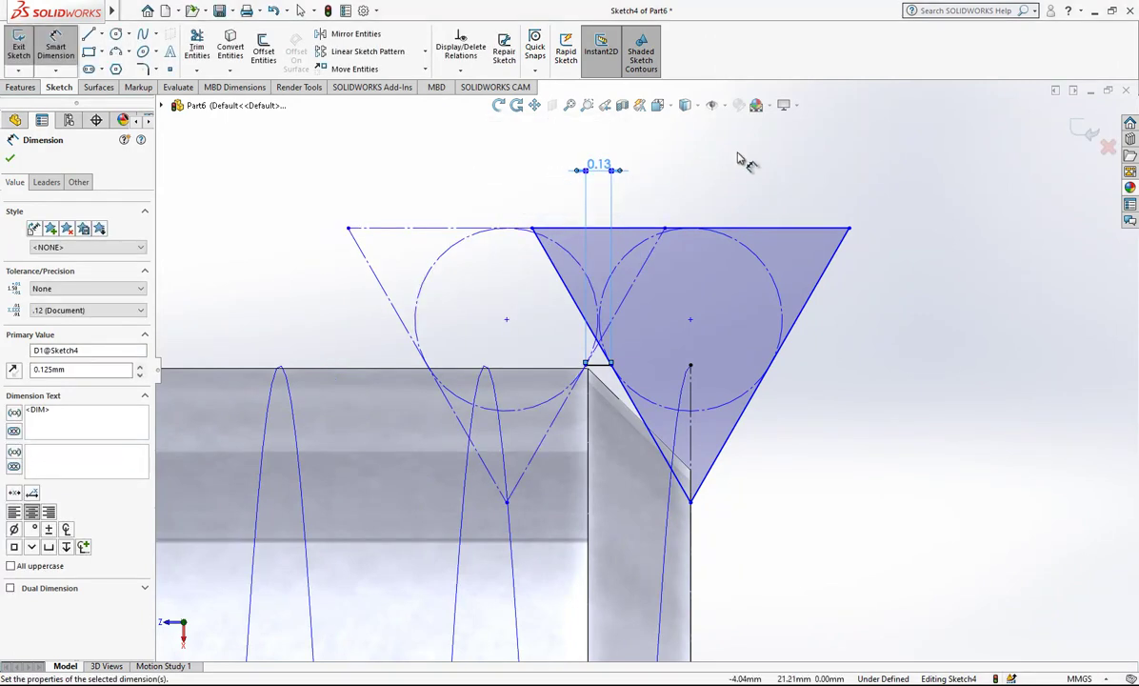
# Enlarge both triangles slightly by pulling the outer triangle's lower vertex farther down
pyautogui.scroll(-2, 667, 376)
pyautogui.scroll(6, 744, 423)
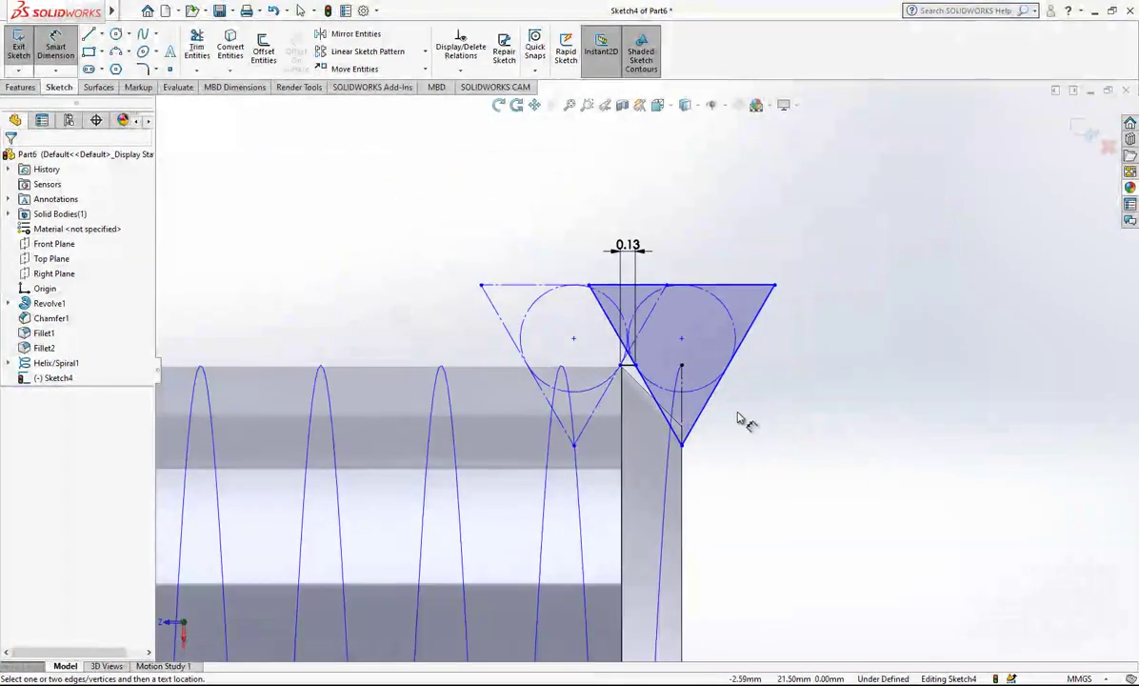
pyautogui.scroll(-4, 724, 404)
pyautogui.press('Escape')
pyautogui.click(653, 344)
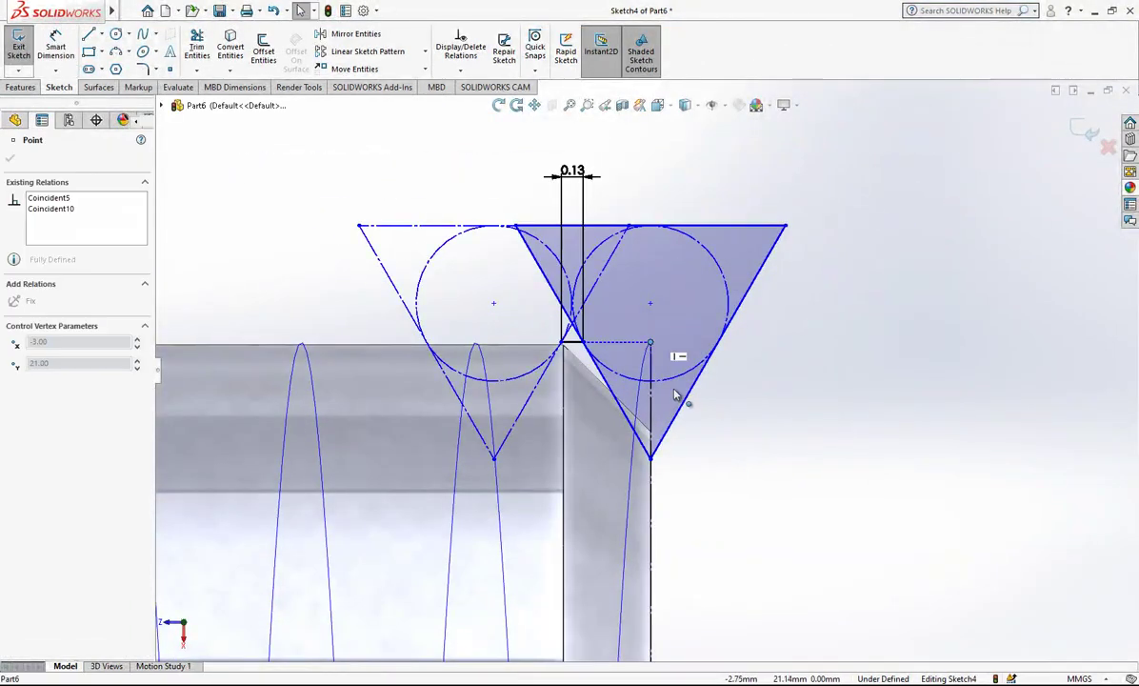
pyautogui.moveTo(651, 459)
pyautogui.mouseDown()
pyautogui.moveTo(667, 519)
pyautogui.moveTo(663, 470)
pyautogui.moveTo(667, 481)
pyautogui.mouseUp()
pyautogui.scroll(1, 728, 451)
pyautogui.click(712, 453)
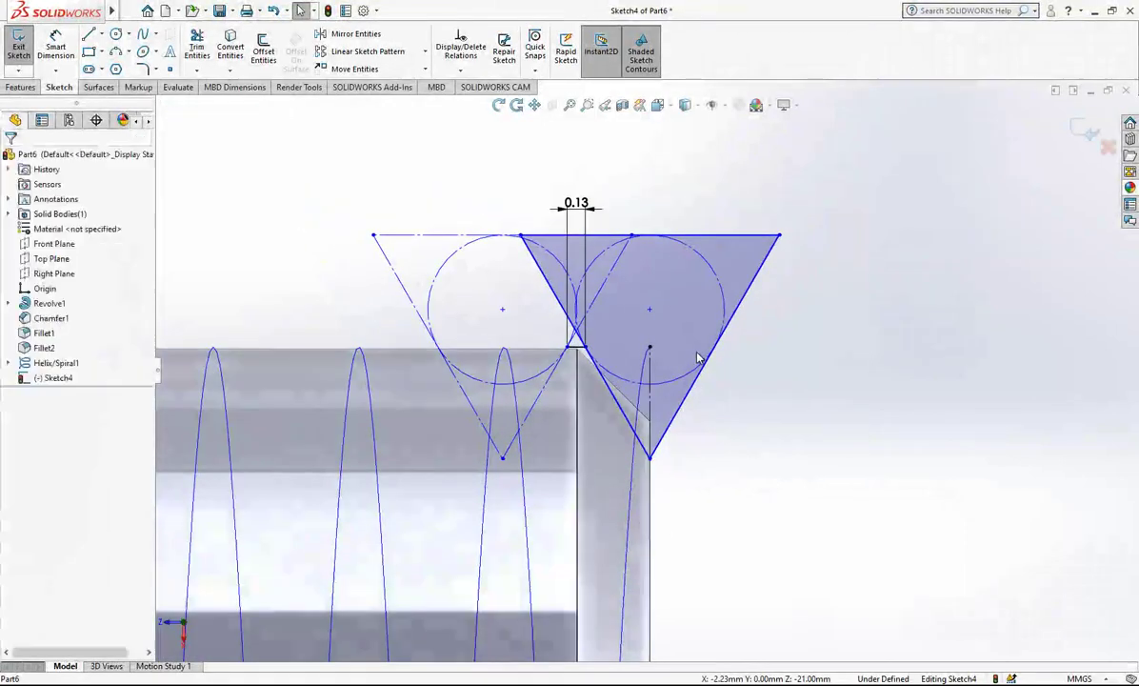
# Dimension the distance between the centre points of the two triangles and set it to 1 mm
pyautogui.scroll(-1, 700, 355)
pyautogui.click(56, 46)
pyautogui.click(461, 303)
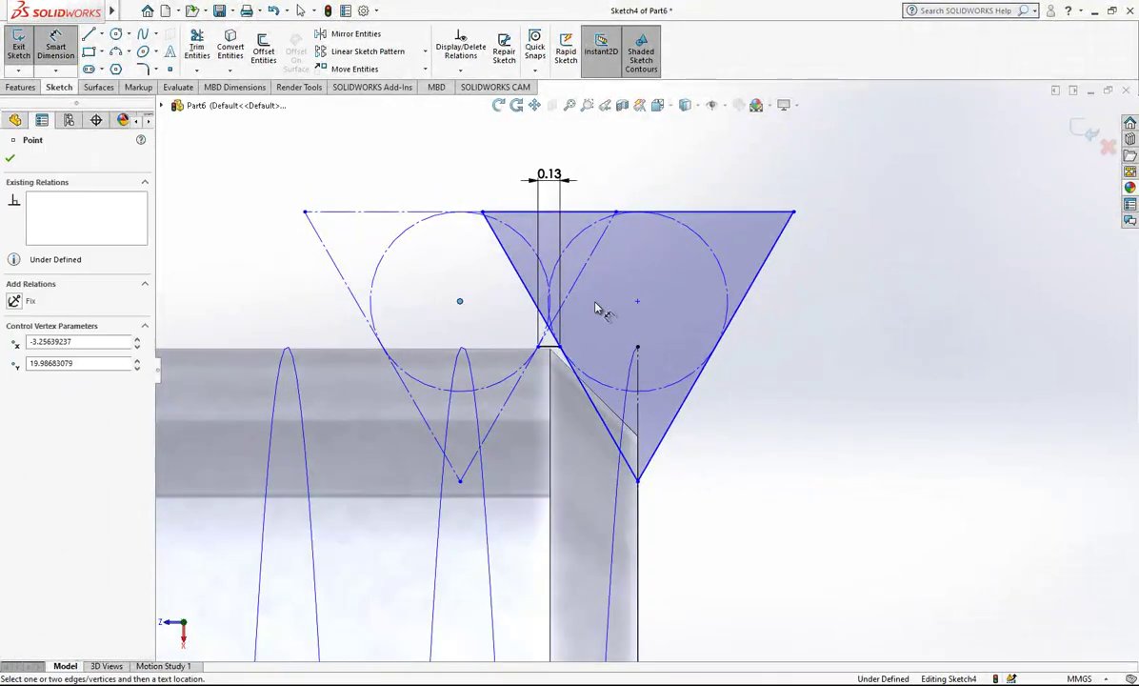
pyautogui.click(638, 303)
pyautogui.click(631, 154)
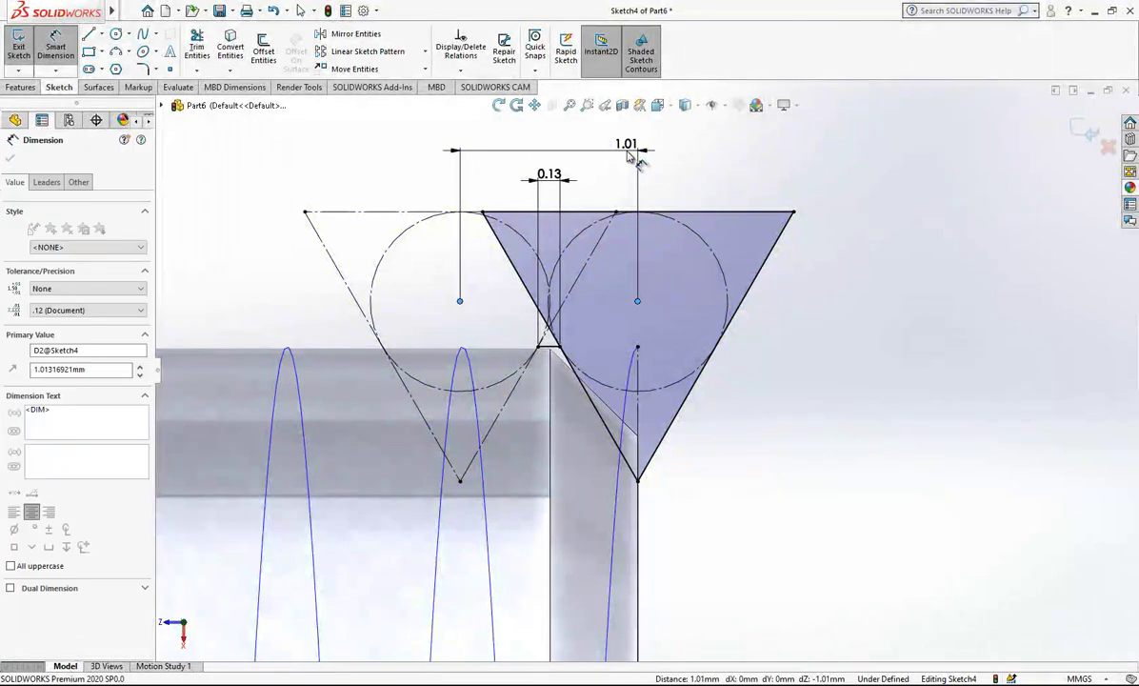
pyautogui.press('Return')
pyautogui.press('Escape')
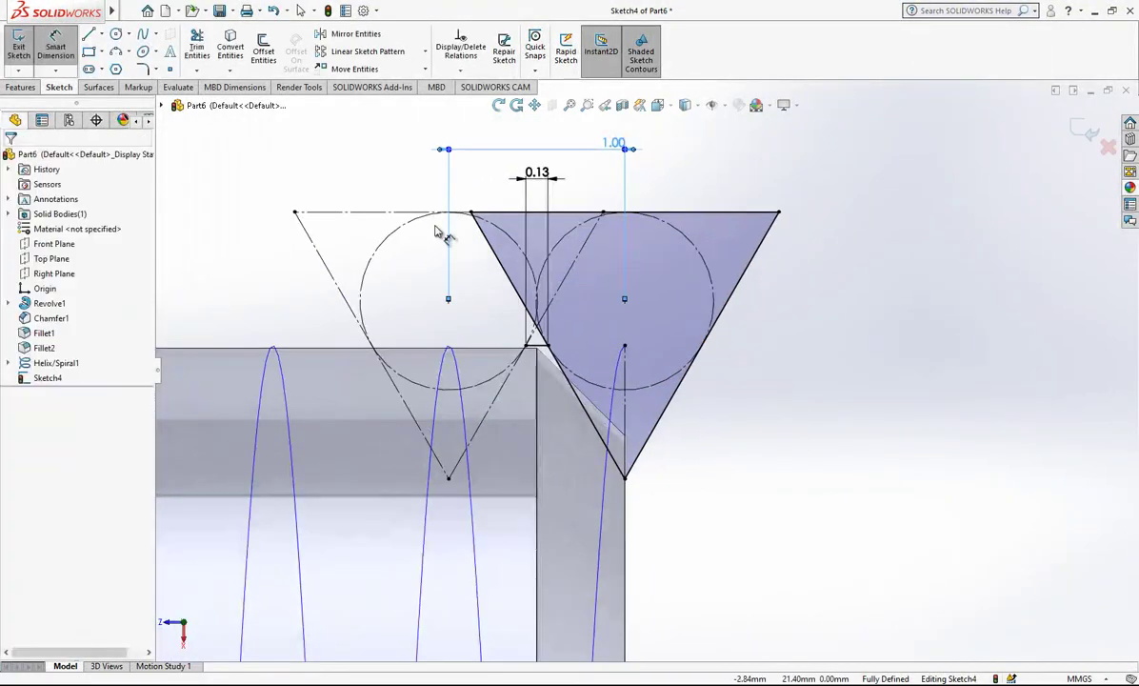
# Round the outer triangle's lower vertex with a 0.1 mm sketch fillet
pyautogui.click(142, 72)
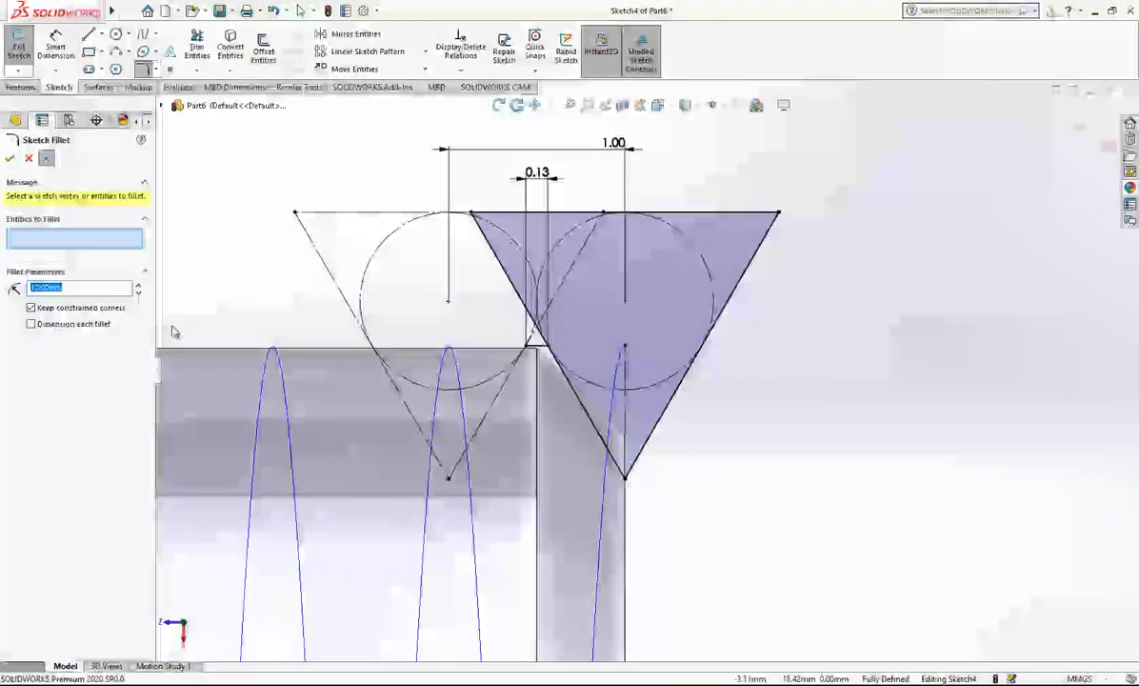
pyautogui.write('0.1')
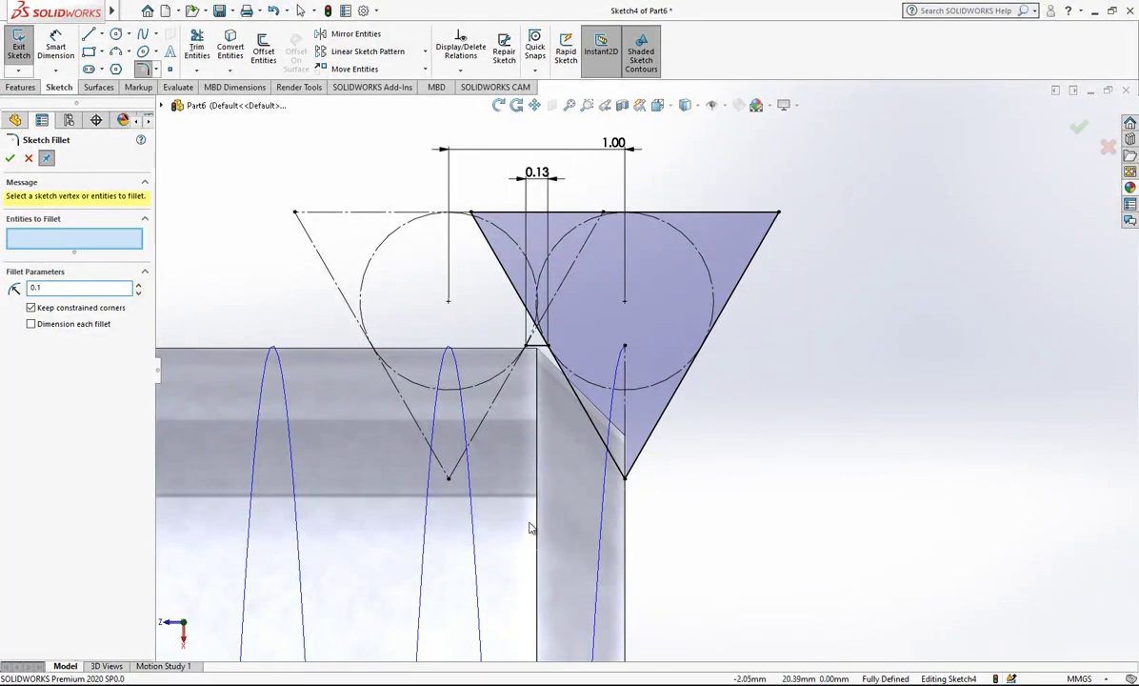
pyautogui.click(599, 430)
pyautogui.click(647, 442)
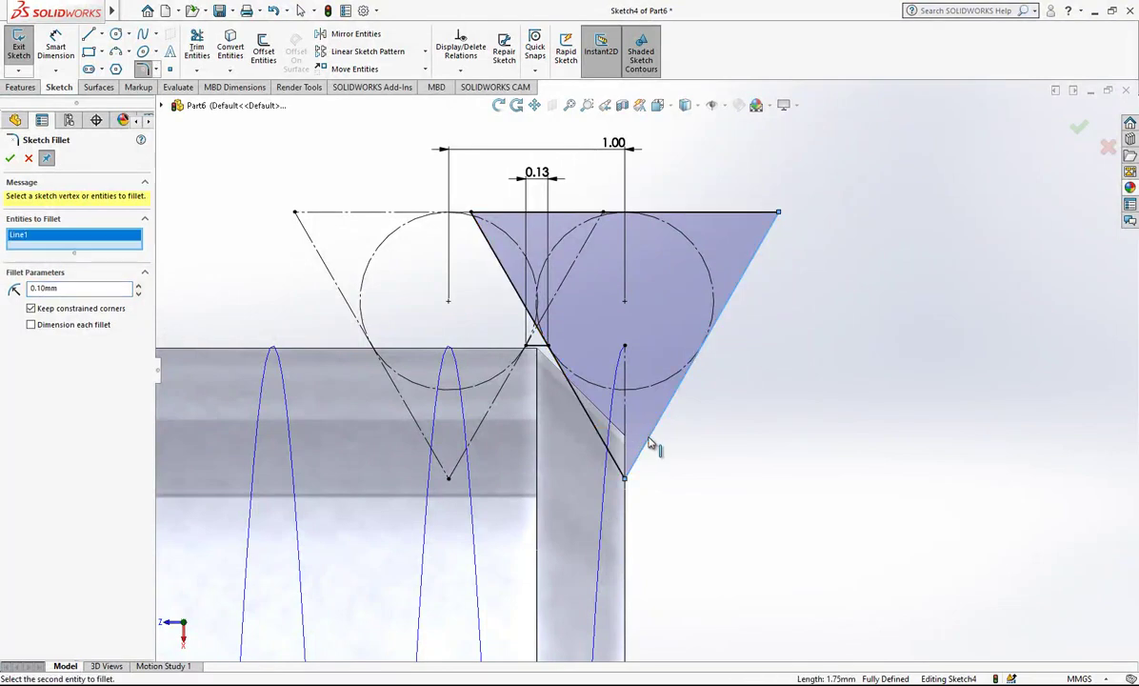
pyautogui.scroll(-2, 609, 433)
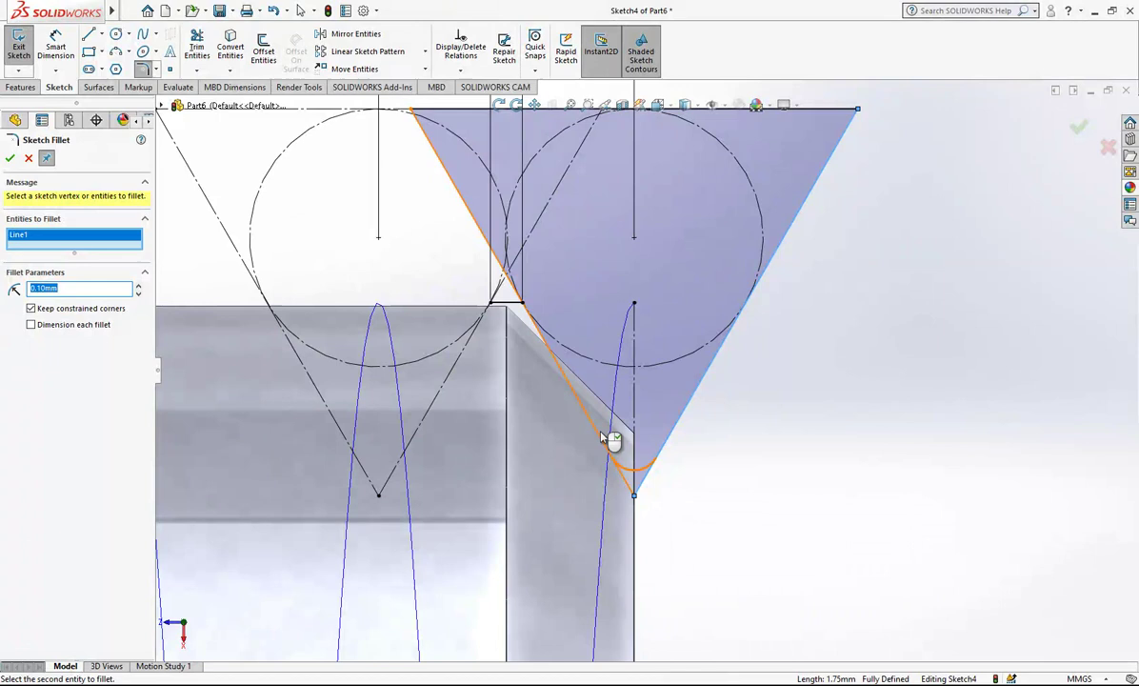
pyautogui.click(608, 444)
pyautogui.click(9, 159)
pyautogui.scroll(2, 665, 447)
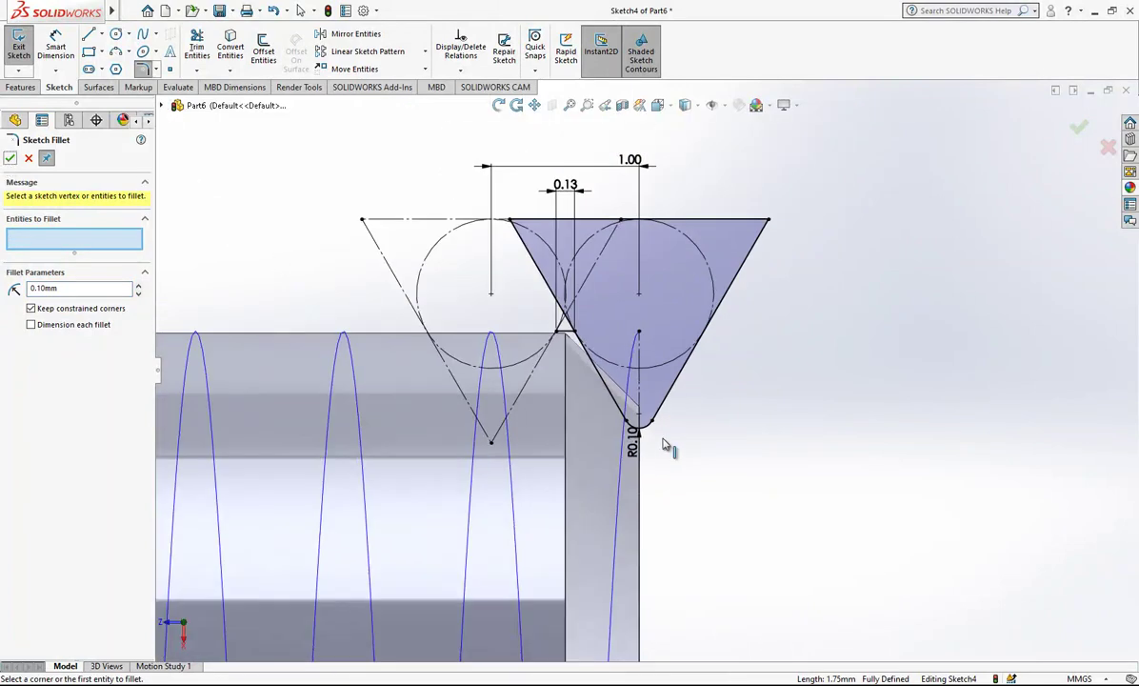
pyautogui.press('Escape')
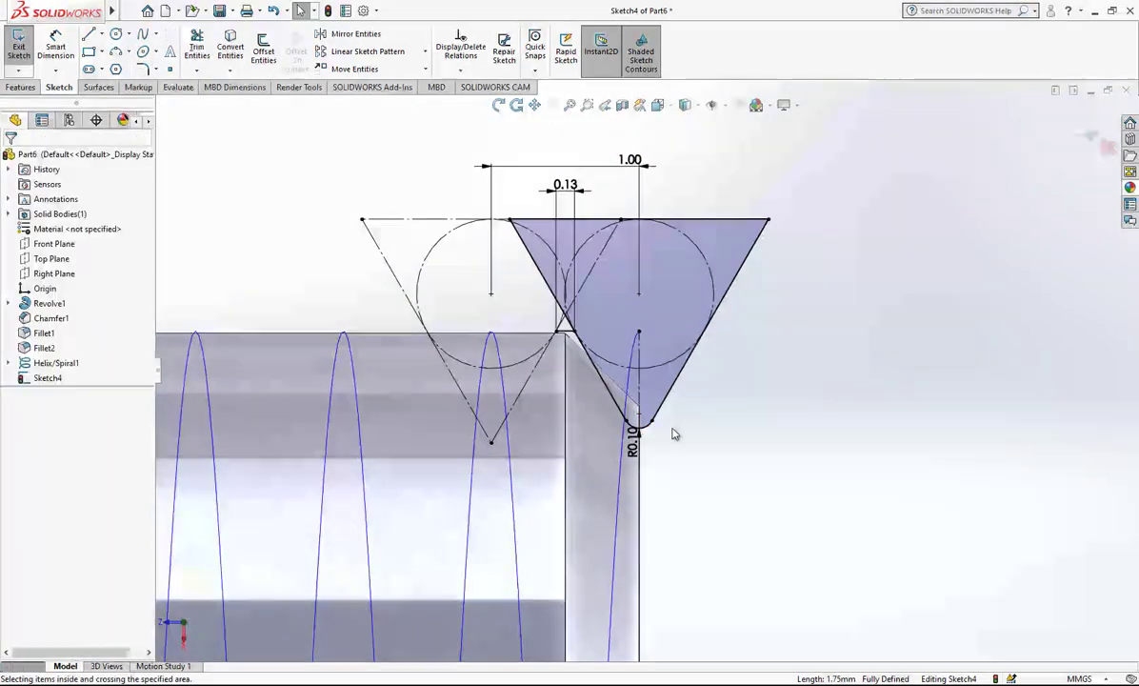
# Check the filleted thread profile's position at the shank end and exit its sketch
pyautogui.scroll(2, 667, 429)
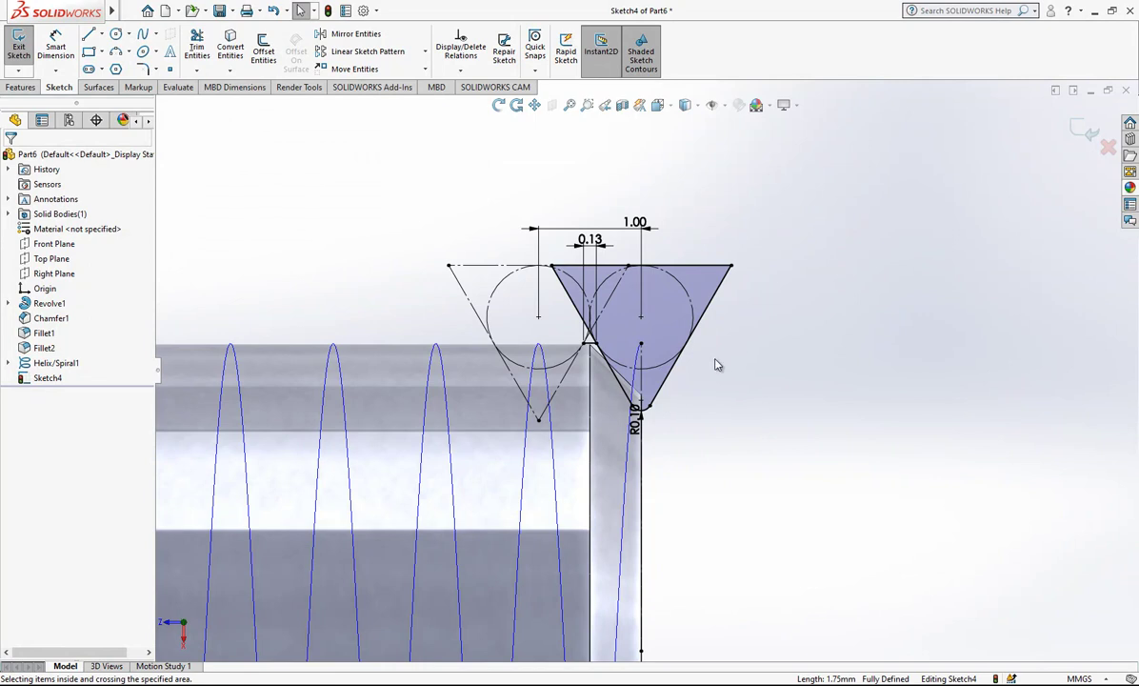
pyautogui.scroll(4, 669, 399)
pyautogui.scroll(-3, 631, 372)
pyautogui.scroll(4, 656, 410)
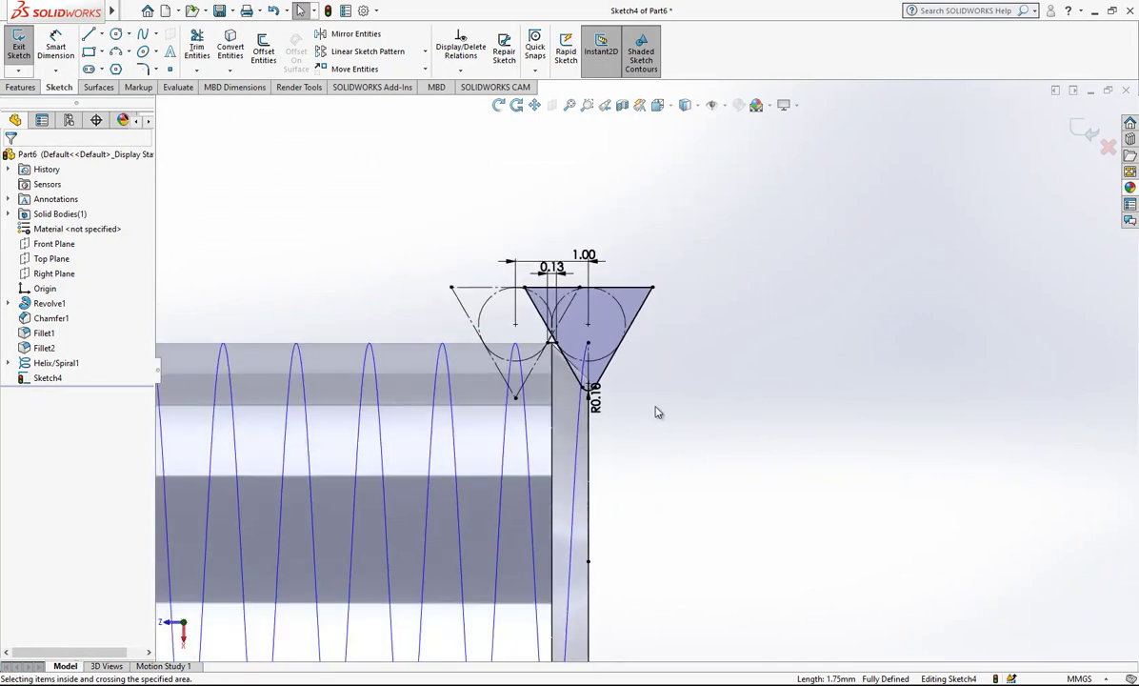
pyautogui.scroll(-5, 615, 348)
pyautogui.scroll(-2, 614, 349)
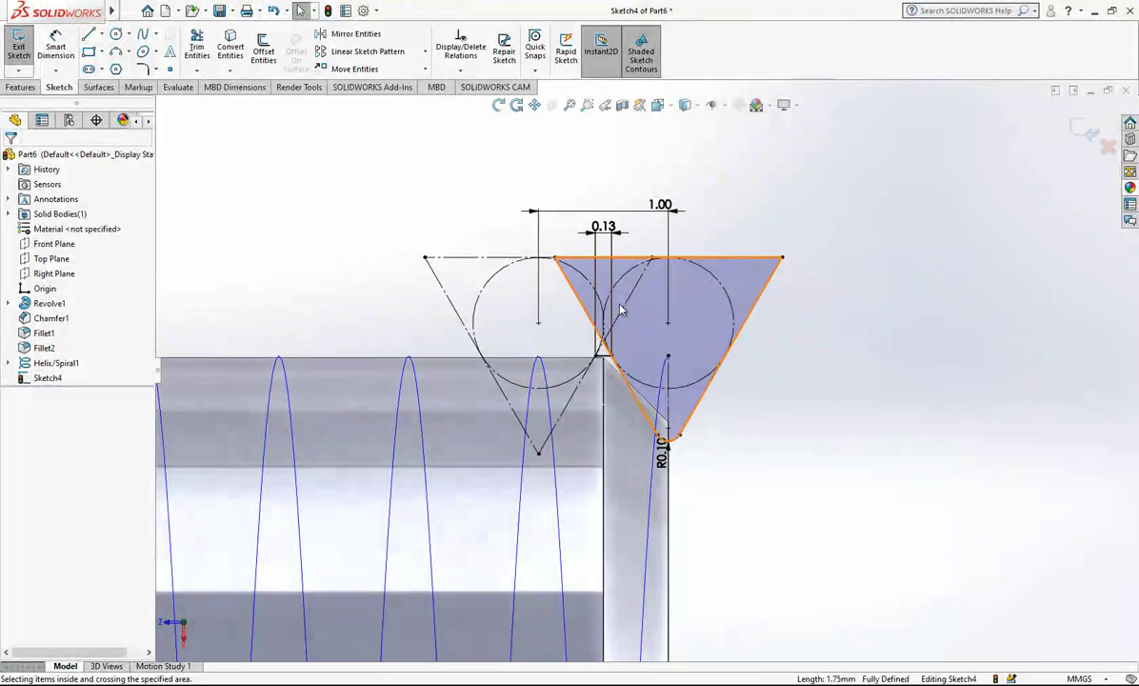
pyautogui.scroll(4, 729, 261)
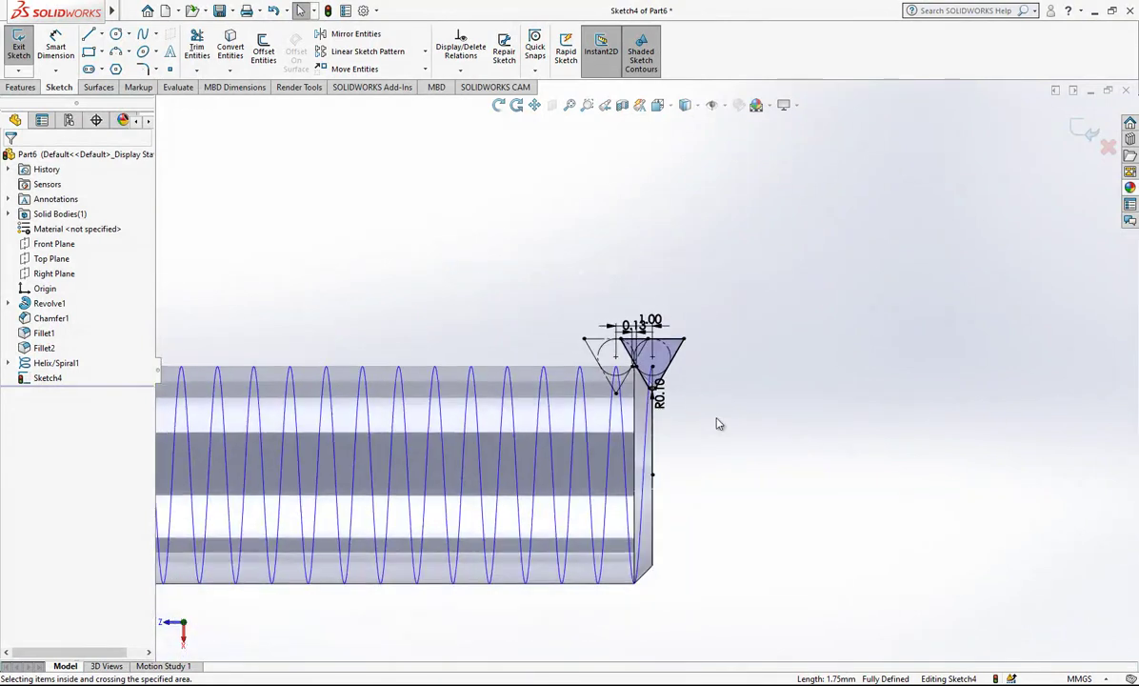
pyautogui.moveTo(719, 425); pyautogui.dragTo(673, 468, button='middle')
pyautogui.scroll(-3, 595, 427)
pyautogui.scroll(-1, 595, 427)
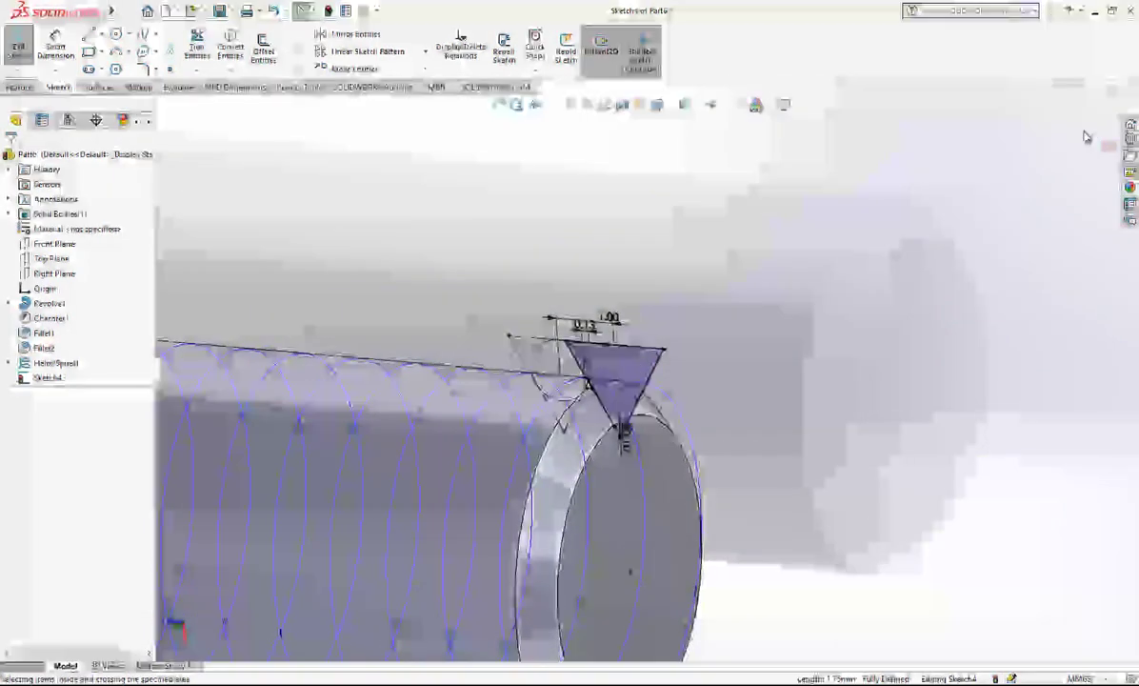
pyautogui.click(1085, 134)
pyautogui.scroll(2, 817, 244)
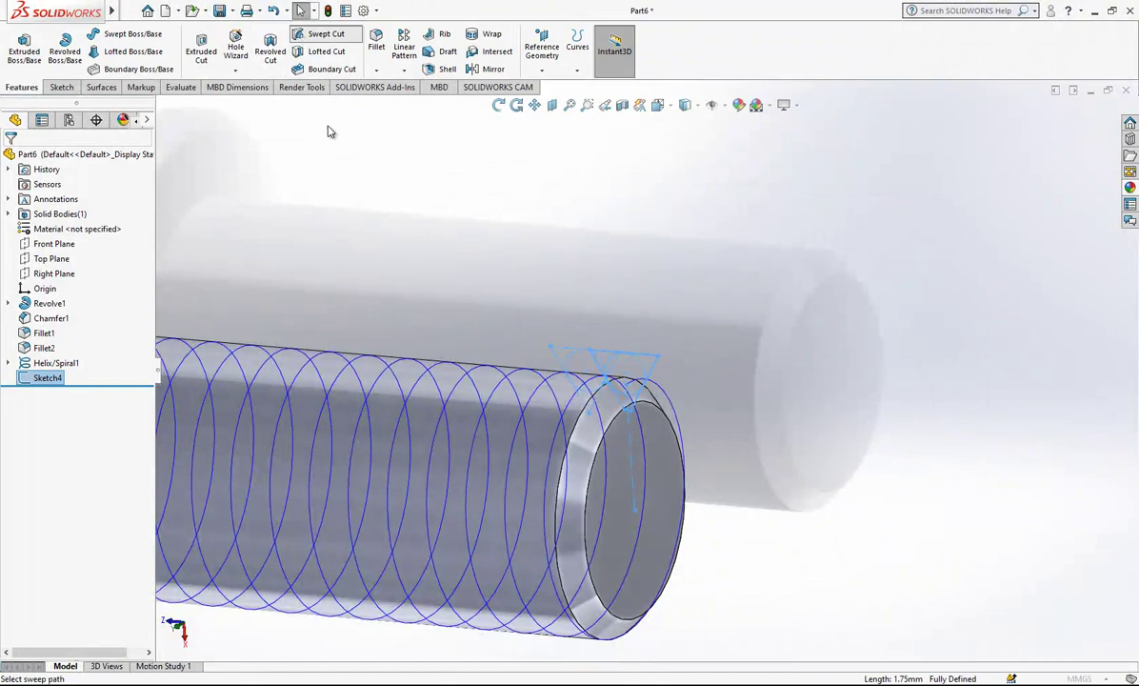
pyautogui.click(660, 391)
pyautogui.scroll(-5, 652, 386)
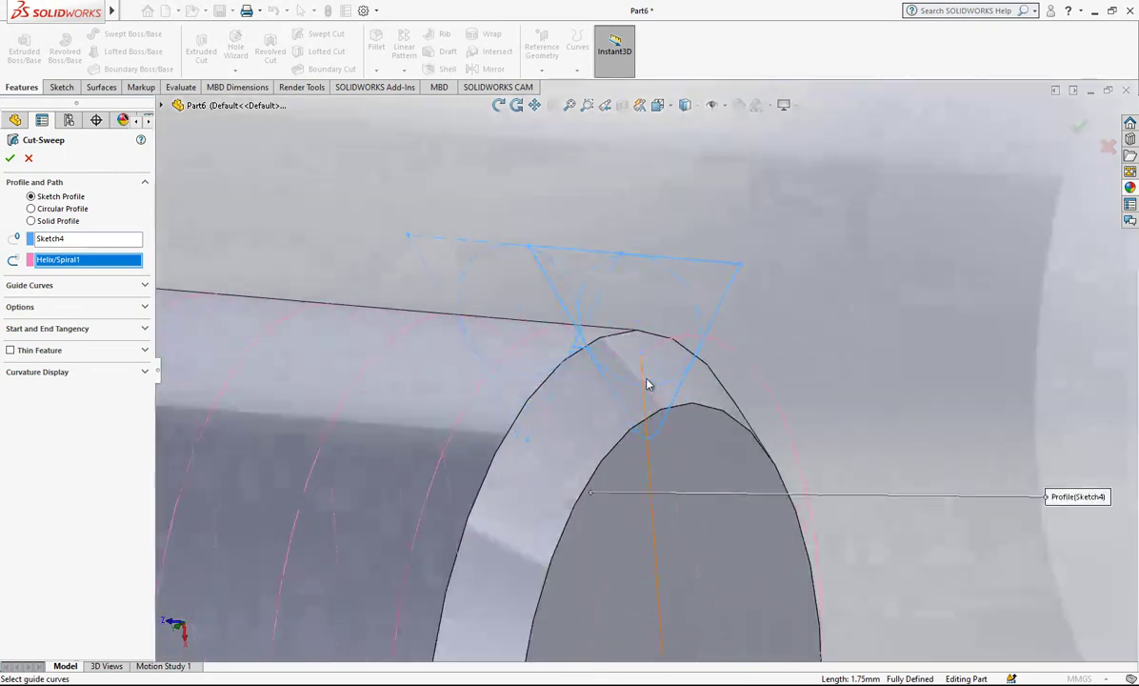
pyautogui.press('Escape')
# Reopen the thread profile sketch, turn the short line between the triangles into construction geometry, and exit the sketch
pyautogui.click(580, 348)
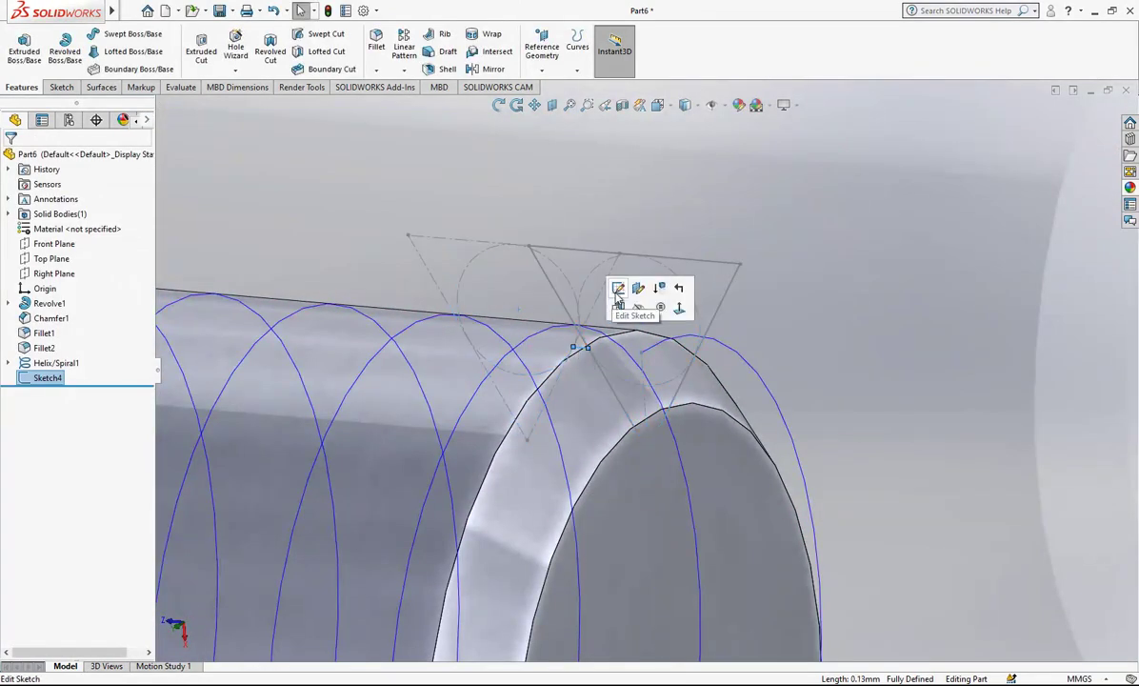
pyautogui.click(617, 289)
pyautogui.scroll(-3, 576, 355)
pyautogui.click(575, 357)
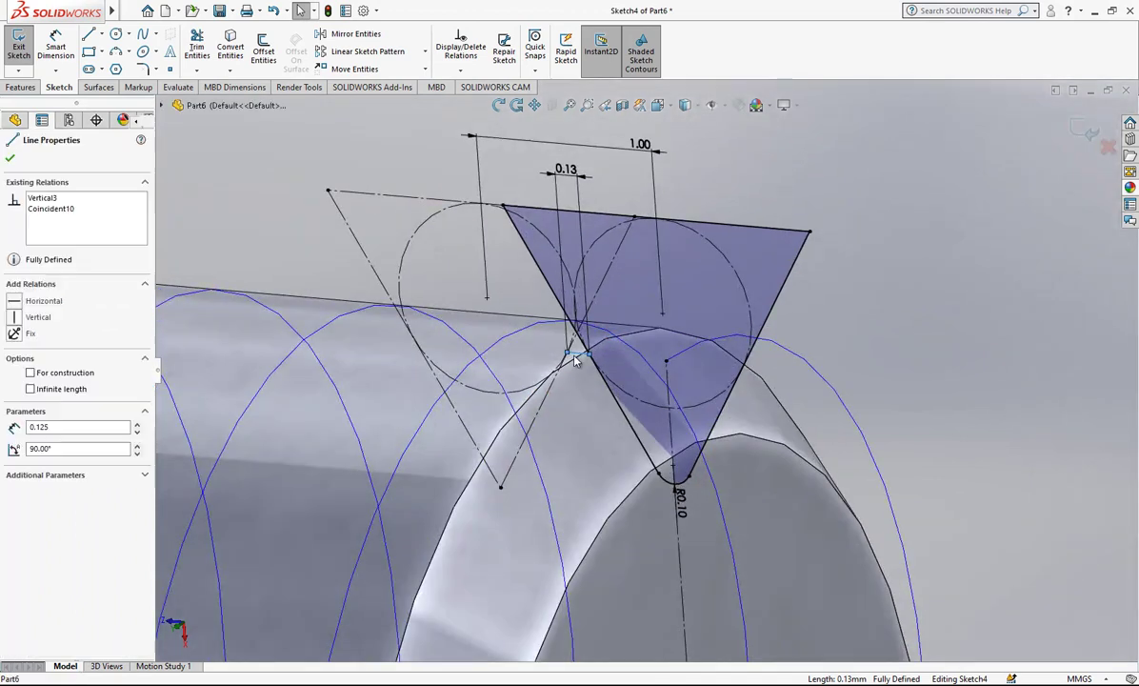
pyautogui.click(632, 320)
pyautogui.scroll(2, 651, 358)
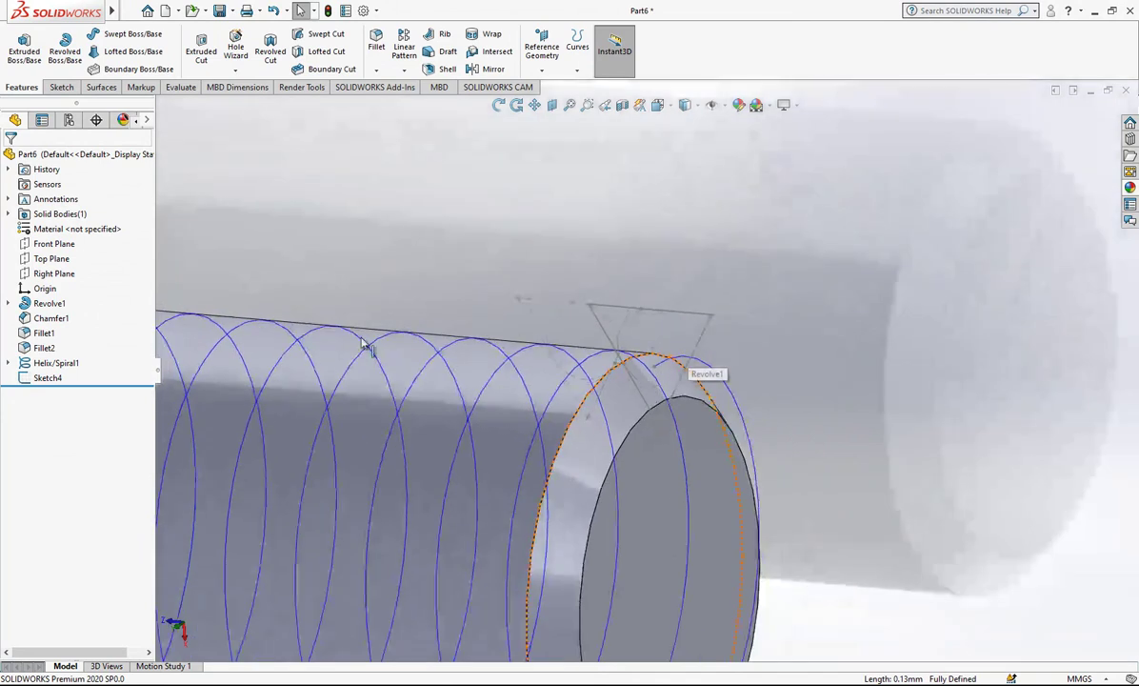
# Create a swept cut along the shank using the triangular profile sketch and the helix as its path
pyautogui.click(48, 377)
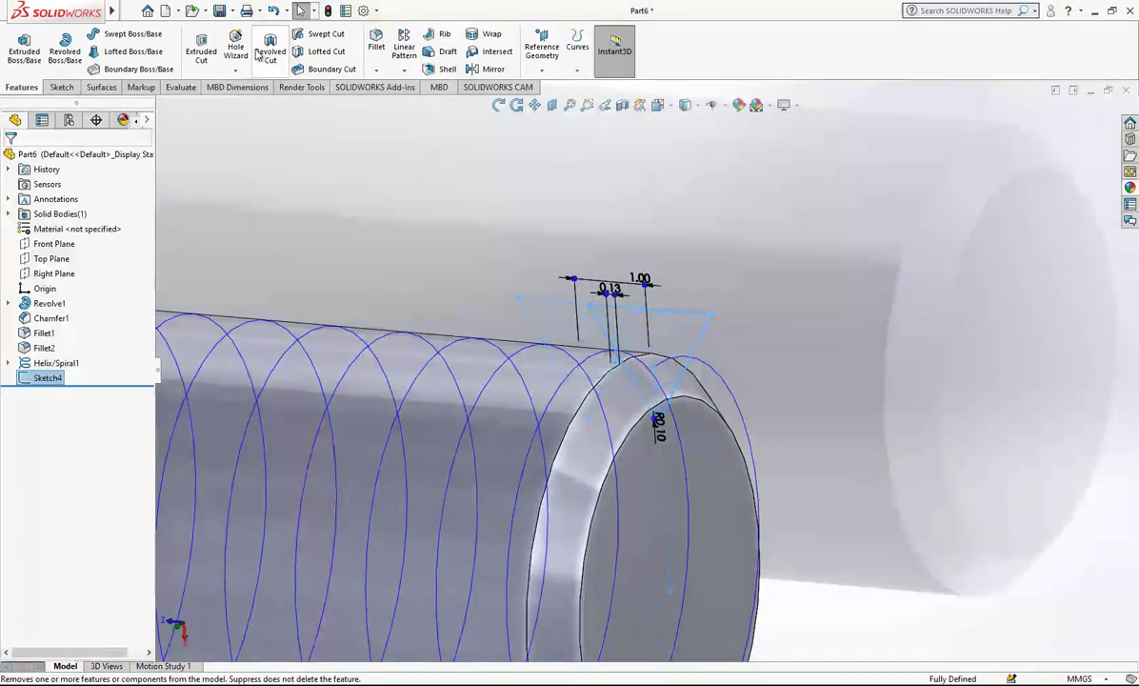
pyautogui.click(314, 36)
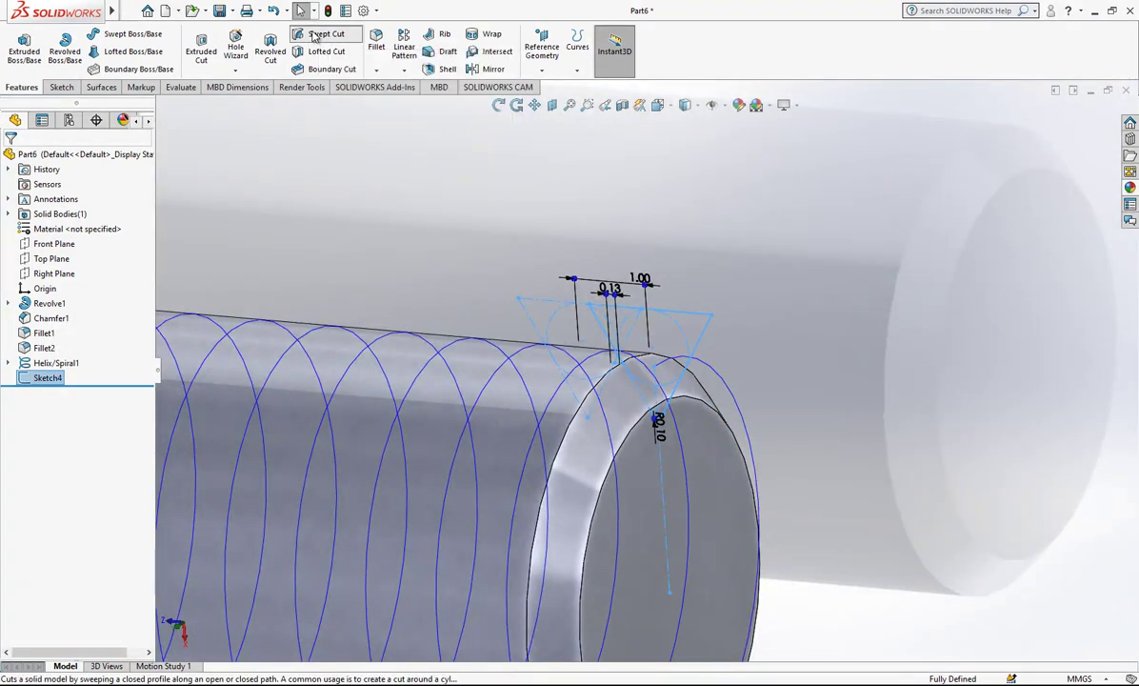
pyautogui.click(725, 381)
pyautogui.scroll(5, 729, 381)
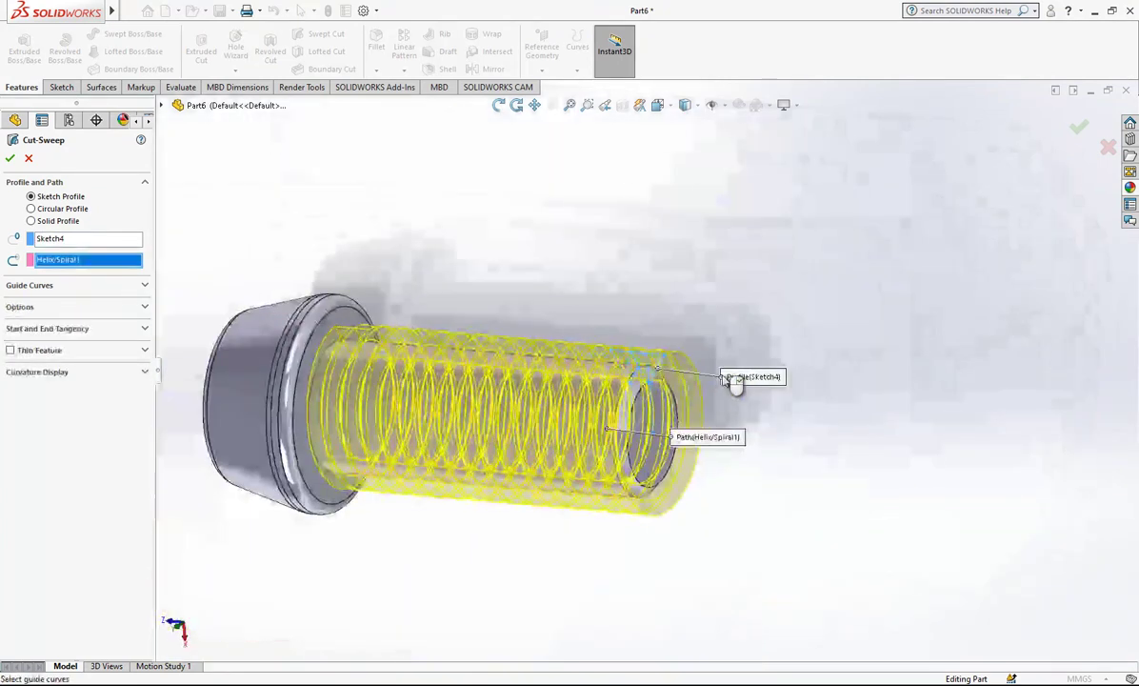
pyautogui.press('Return')
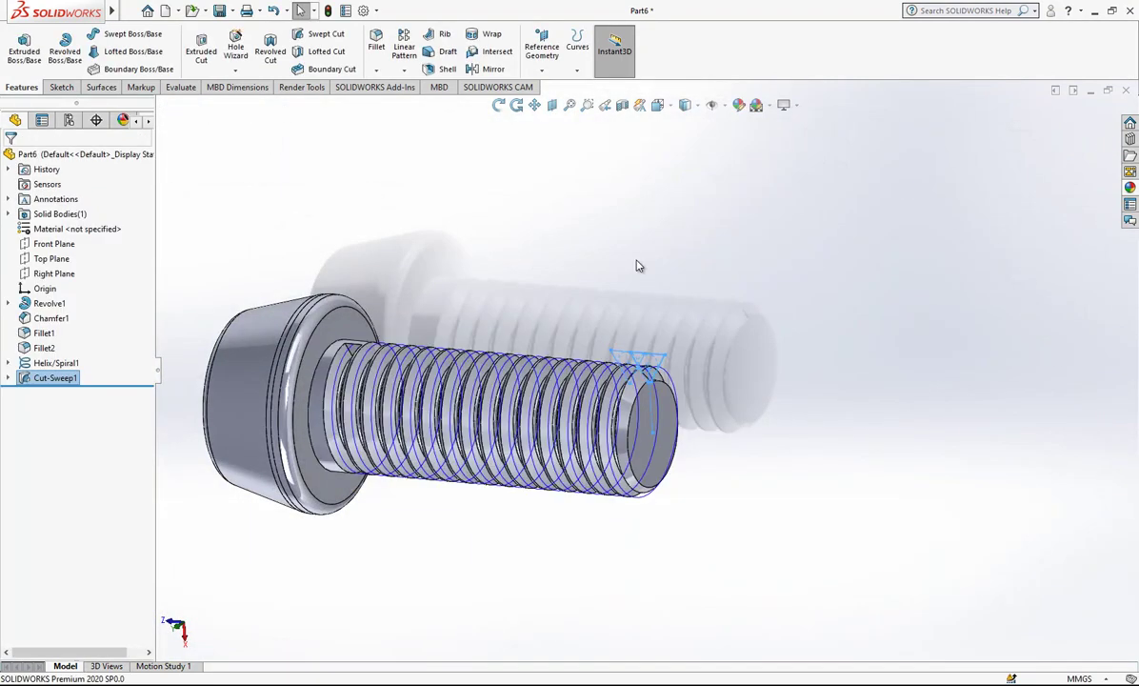
# Hide the helix curve around the threaded shank
pyautogui.scroll(-1, 446, 351)
pyautogui.moveTo(448, 352); pyautogui.dragTo(510, 368, button='middle')
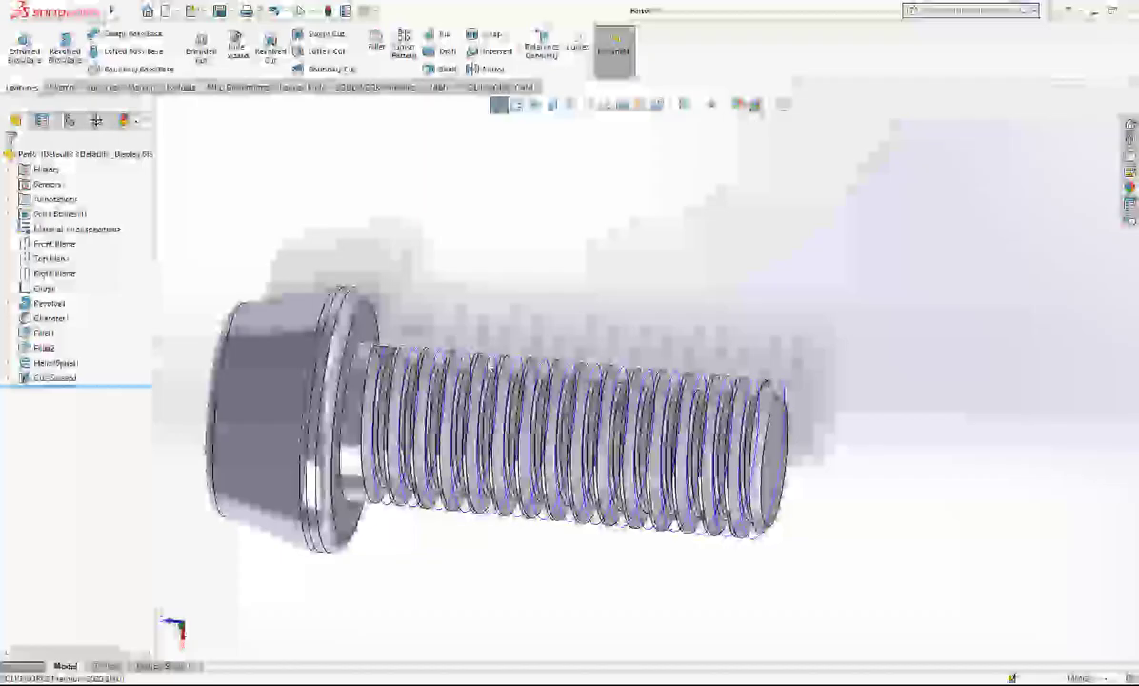
pyautogui.click(784, 386)
pyautogui.click(844, 346)
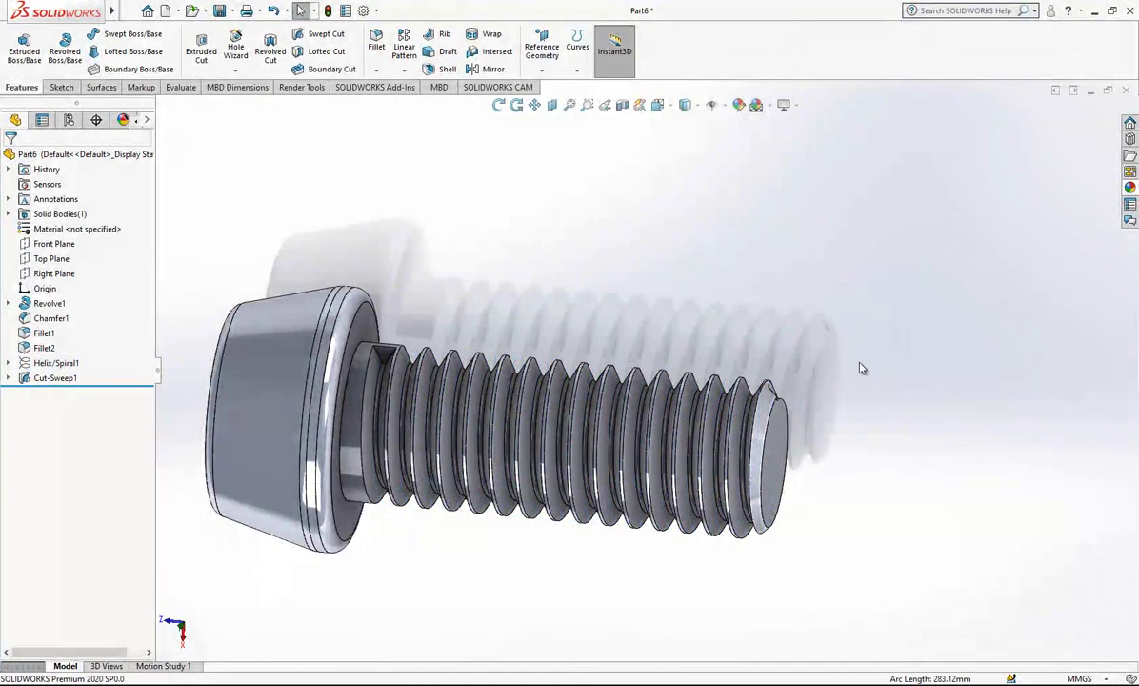
# Sketch on the triangular end face of the thread beside the head, convert its edges, and cut-extrude the profile 10 mm blind
pyautogui.scroll(-5, 433, 354)
pyautogui.click(403, 366)
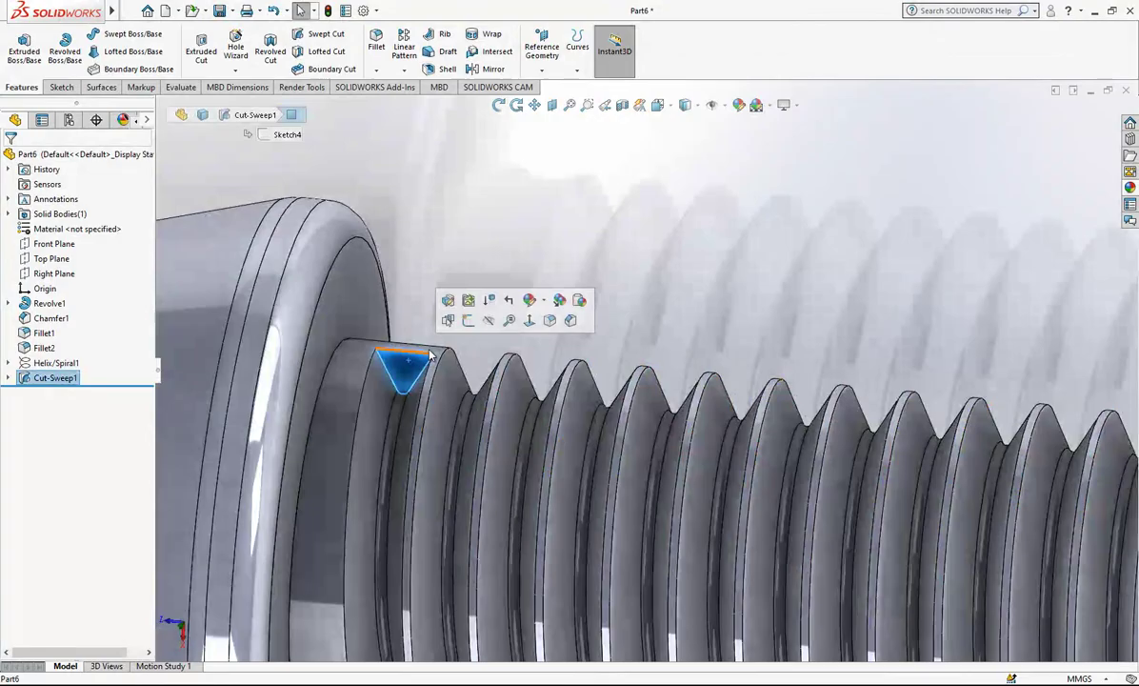
pyautogui.click(470, 322)
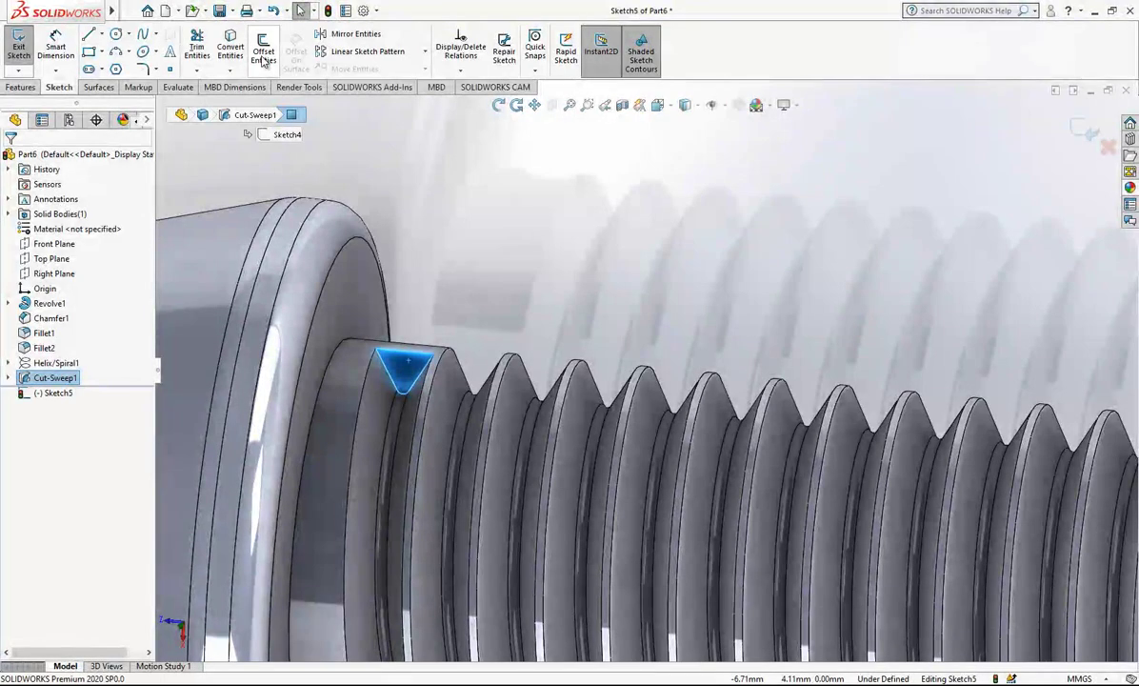
pyautogui.click(236, 53)
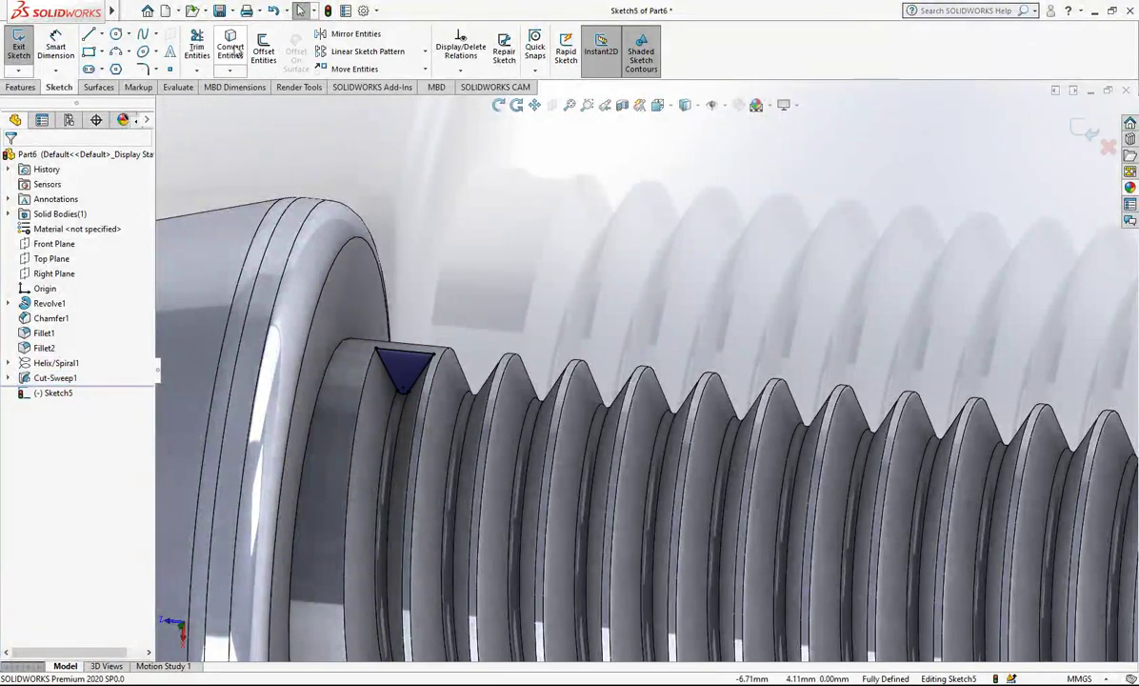
pyautogui.click(21, 86)
pyautogui.click(201, 48)
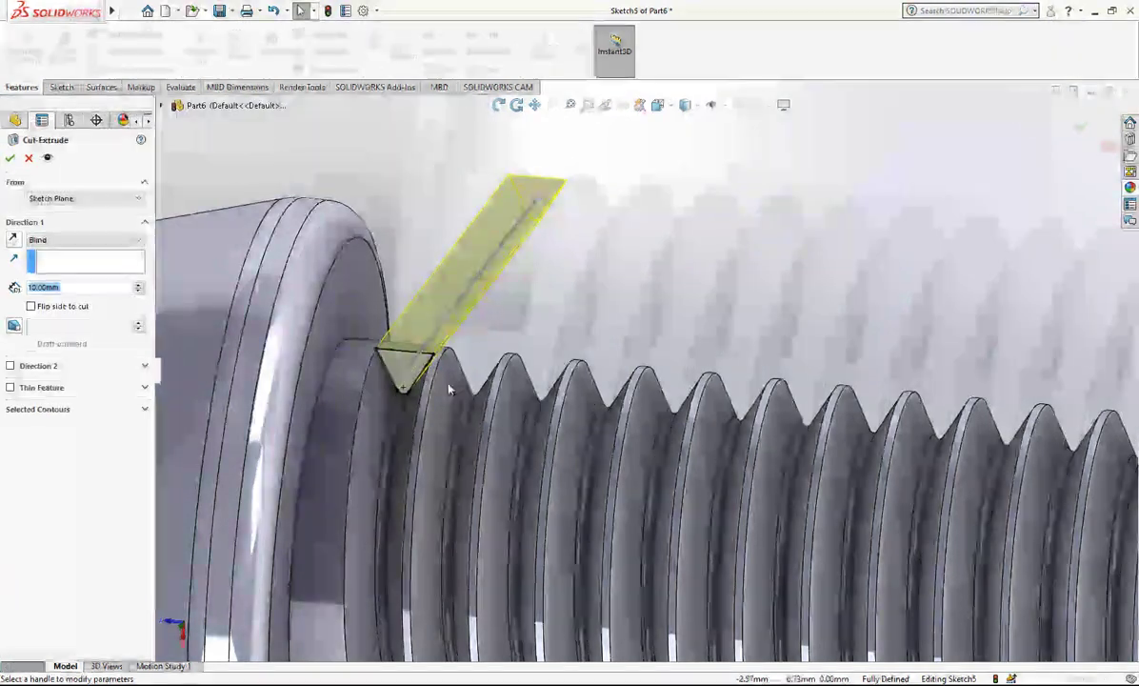
pyautogui.press('Return')
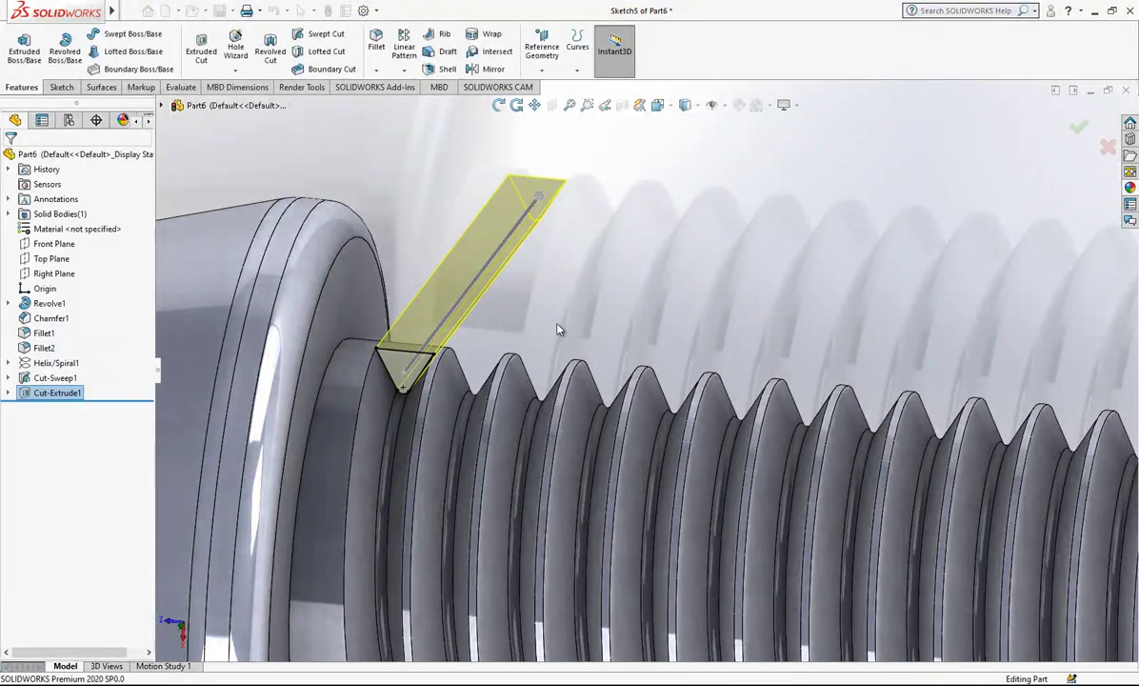
# Cut-extrude the outline of the thread groove's end face at the screw tip 10 mm blind to run the thread out
pyautogui.scroll(3, 460, 356)
pyautogui.moveTo(460, 362); pyautogui.dragTo(436, 438, button='middle')
pyautogui.scroll(3, 501, 478)
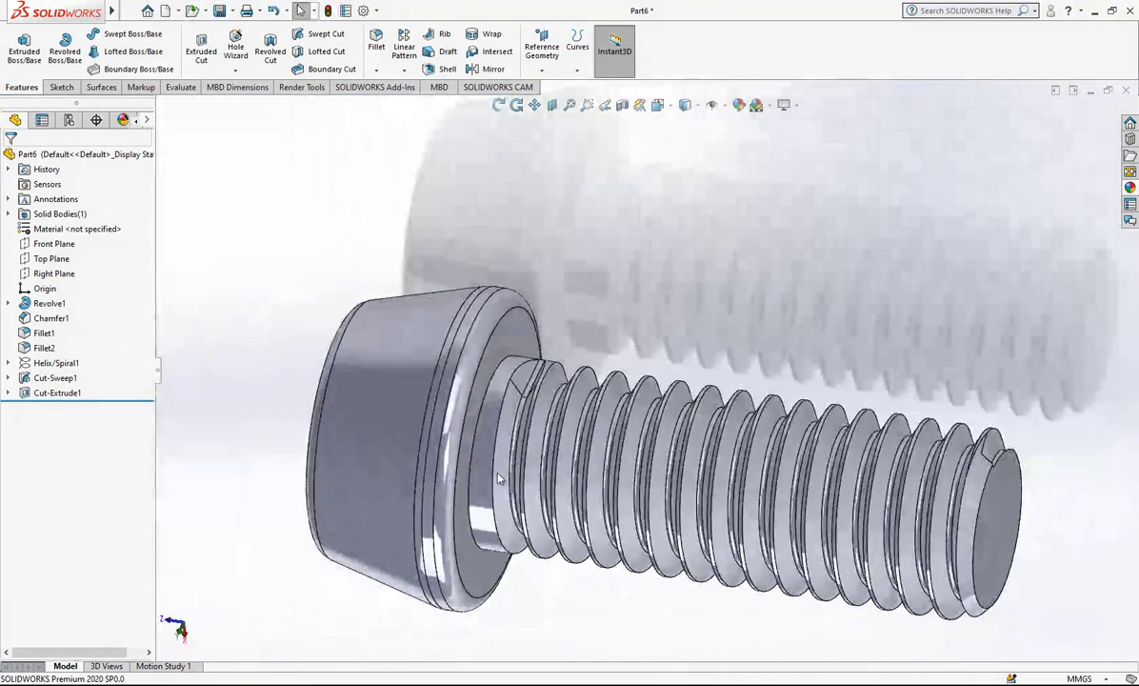
pyautogui.scroll(-3, 877, 471)
pyautogui.moveTo(823, 436); pyautogui.dragTo(646, 524, button='middle')
pyautogui.scroll(-6, 824, 386)
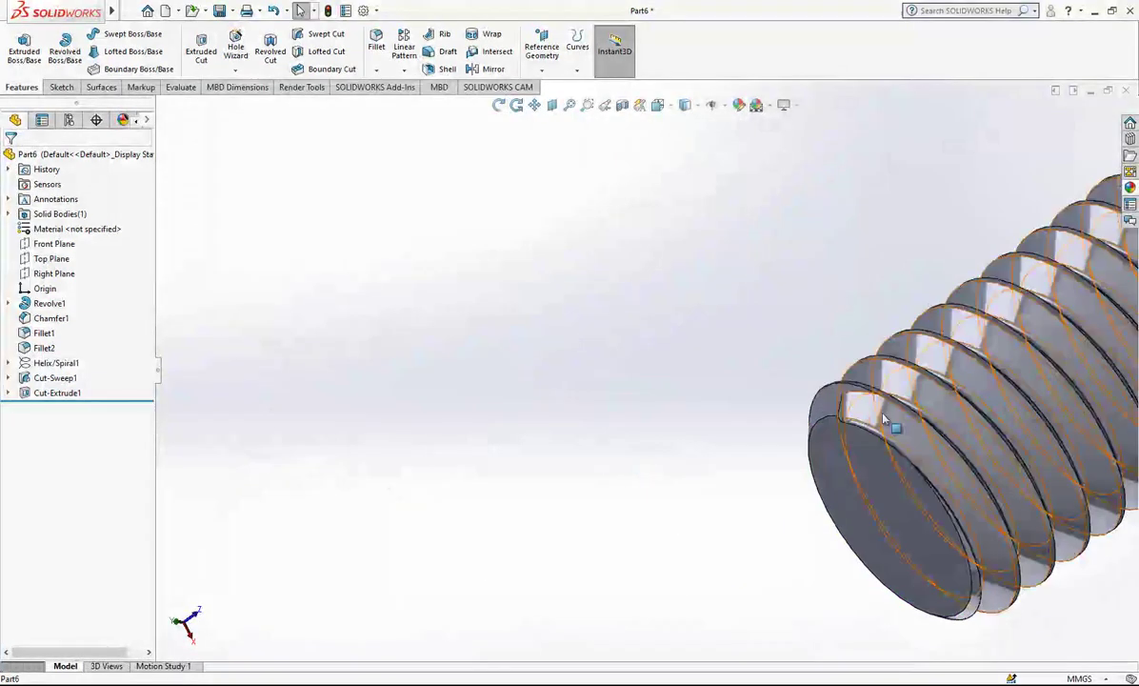
pyautogui.click(588, 352)
pyautogui.click(689, 337)
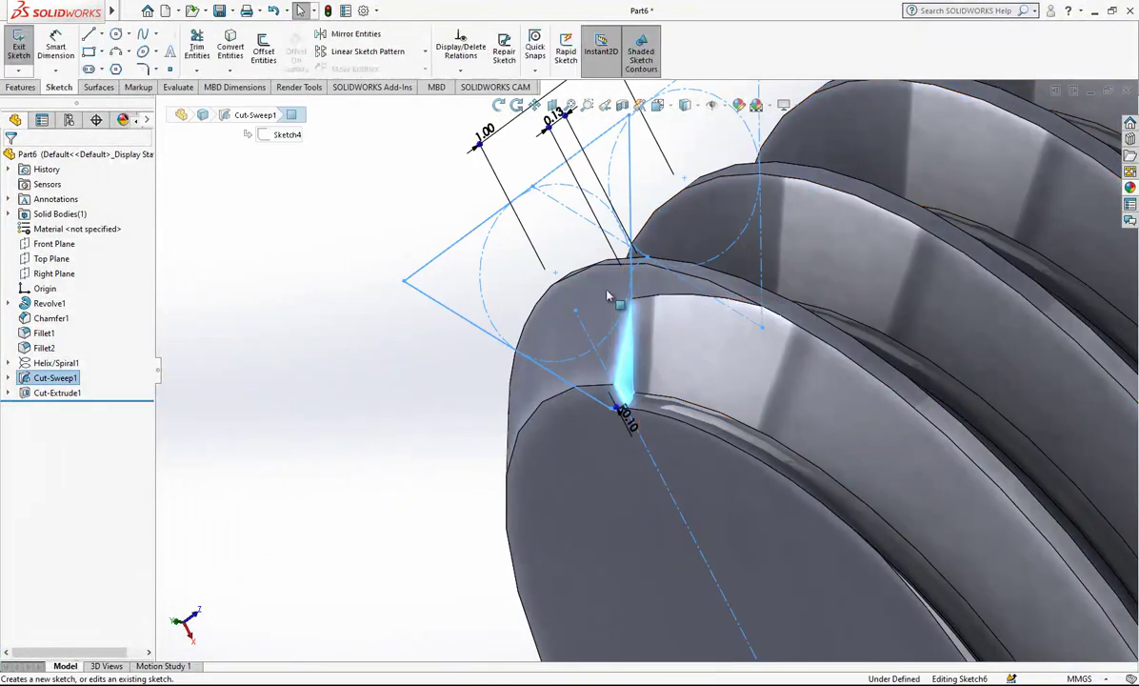
pyautogui.click(30, 87)
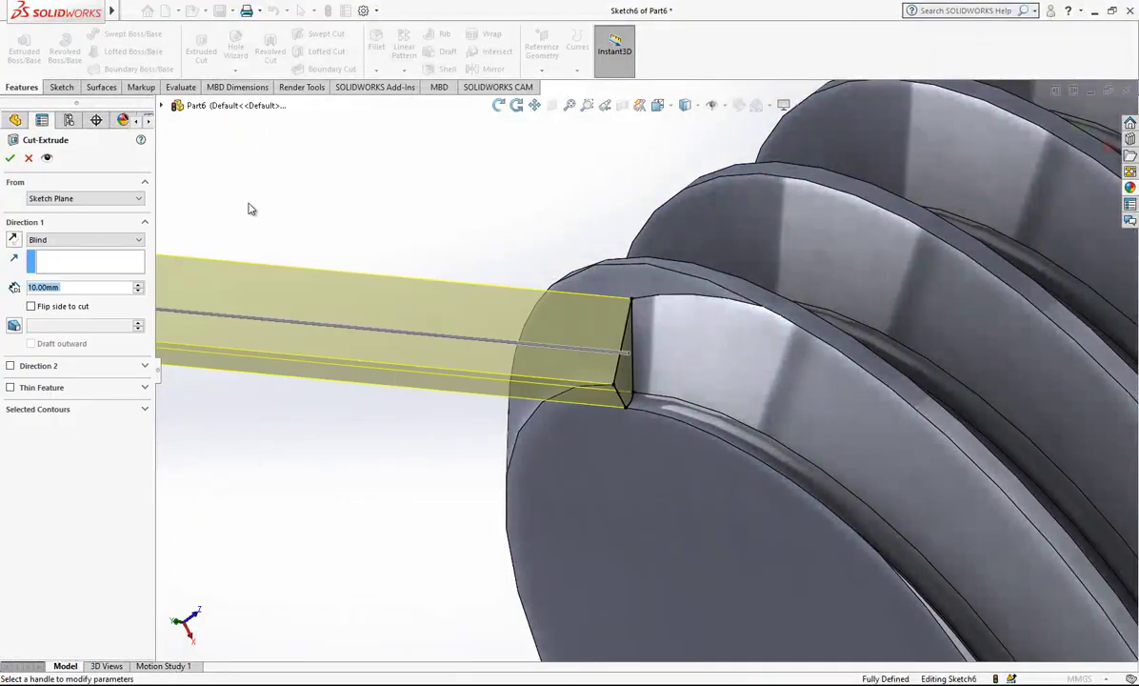
pyautogui.press('Return')
# Start a new sketch on the Top Plane, viewed square-on
pyautogui.scroll(8, 534, 297)
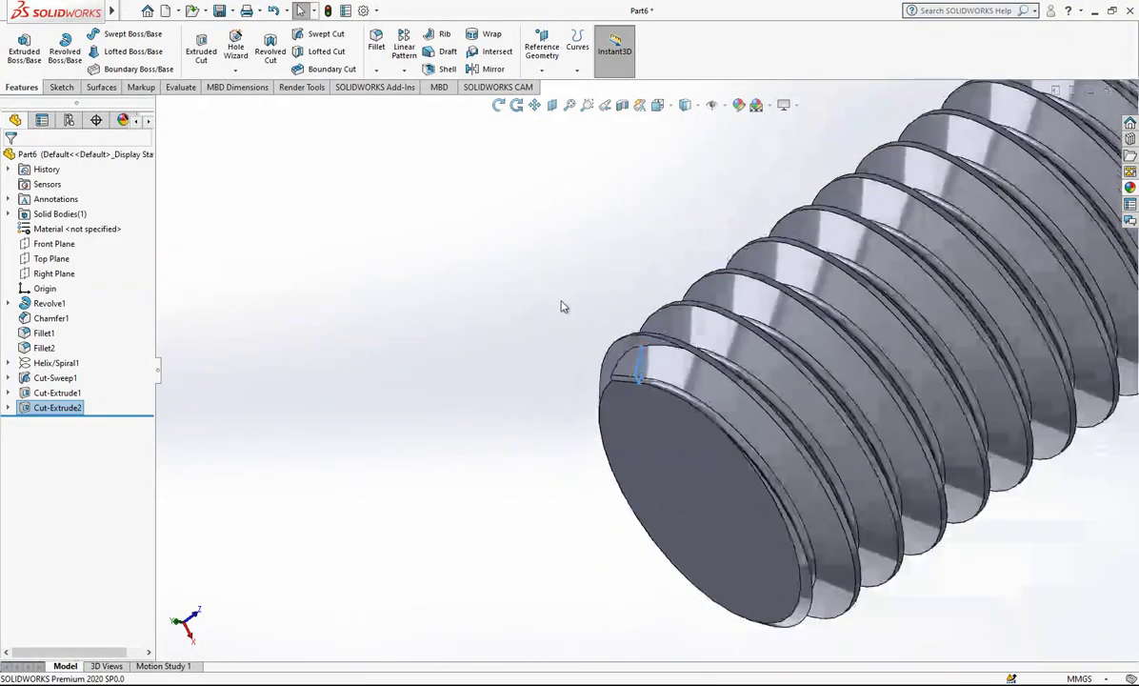
pyautogui.scroll(5, 547, 295)
pyautogui.moveTo(548, 296); pyautogui.dragTo(967, 293, button='middle')
pyautogui.scroll(-3, 967, 292)
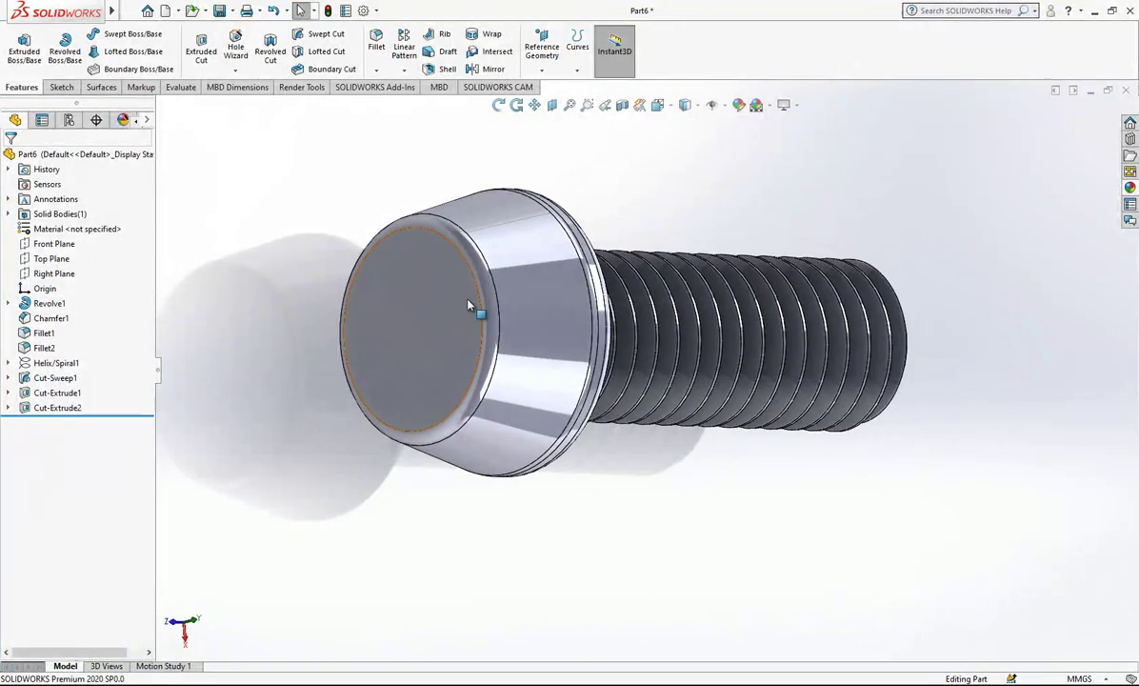
pyautogui.click(436, 288)
pyautogui.click(558, 255)
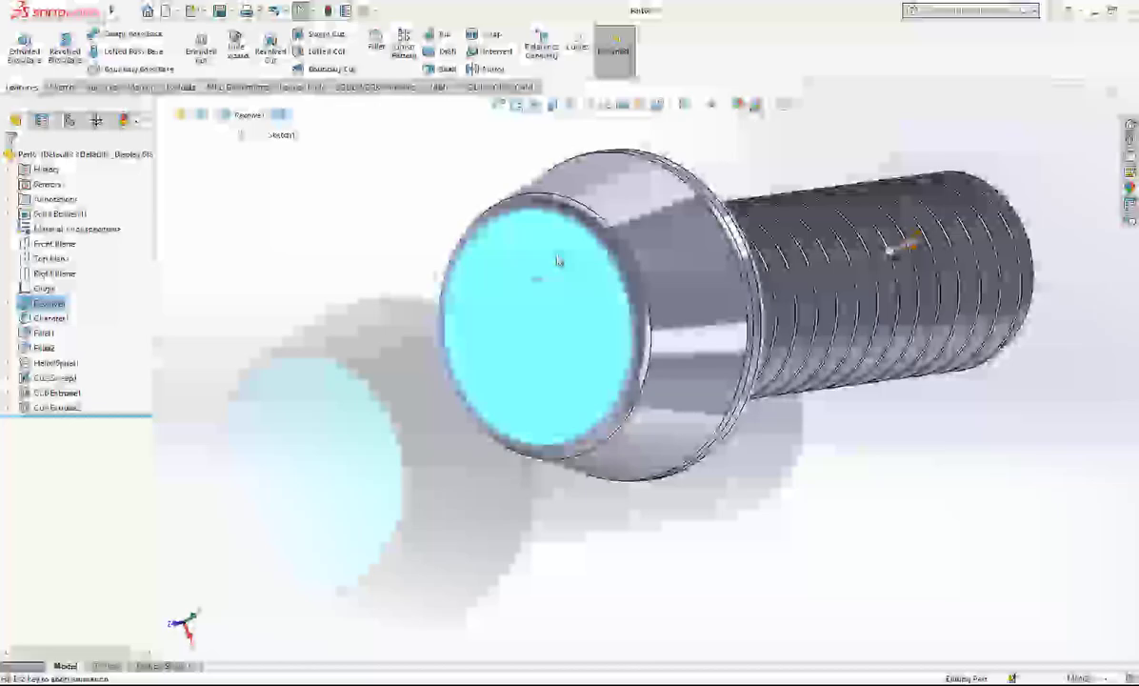
pyautogui.click(49, 259)
pyautogui.click(115, 234)
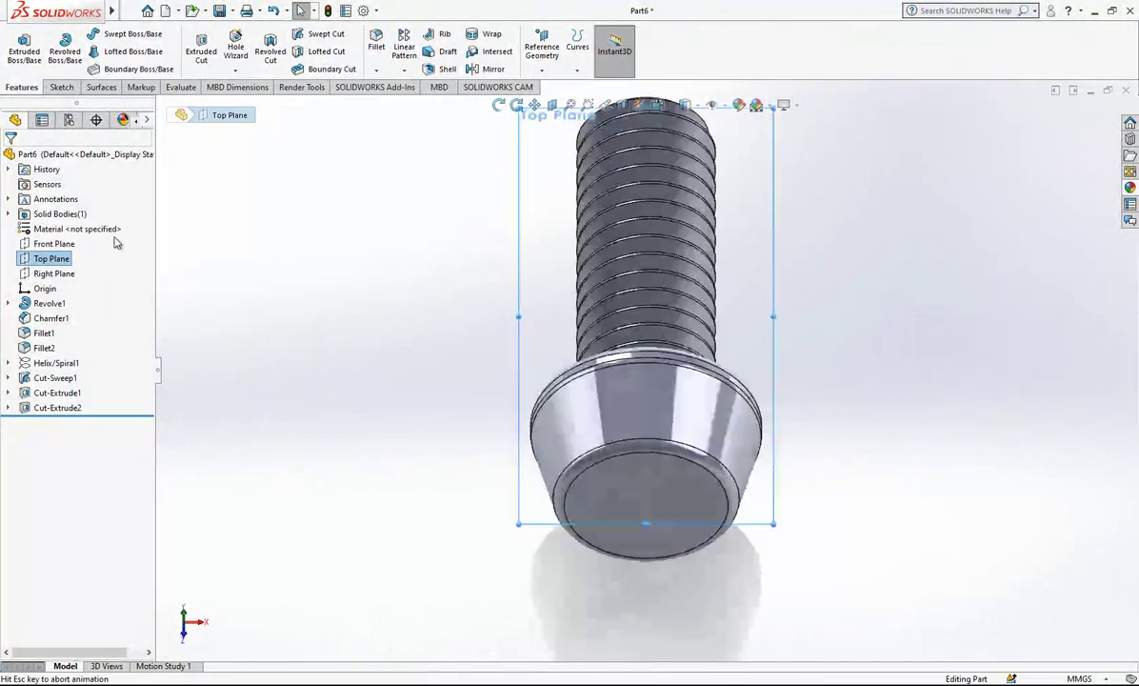
pyautogui.rightClick(61, 257)
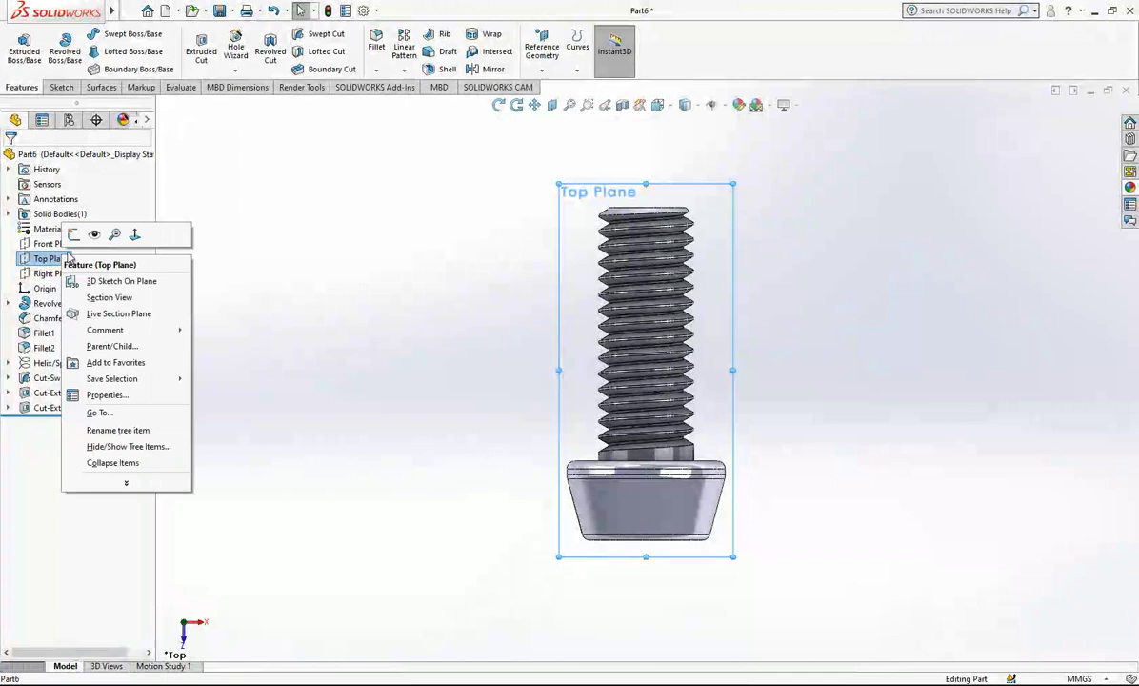
pyautogui.click(75, 236)
# Sketch a closed four-line profile from the origin into the head, about 1.65 mm wide and 2.75 mm on its outer side, with a slanted inner end
pyautogui.scroll(-5, 653, 533)
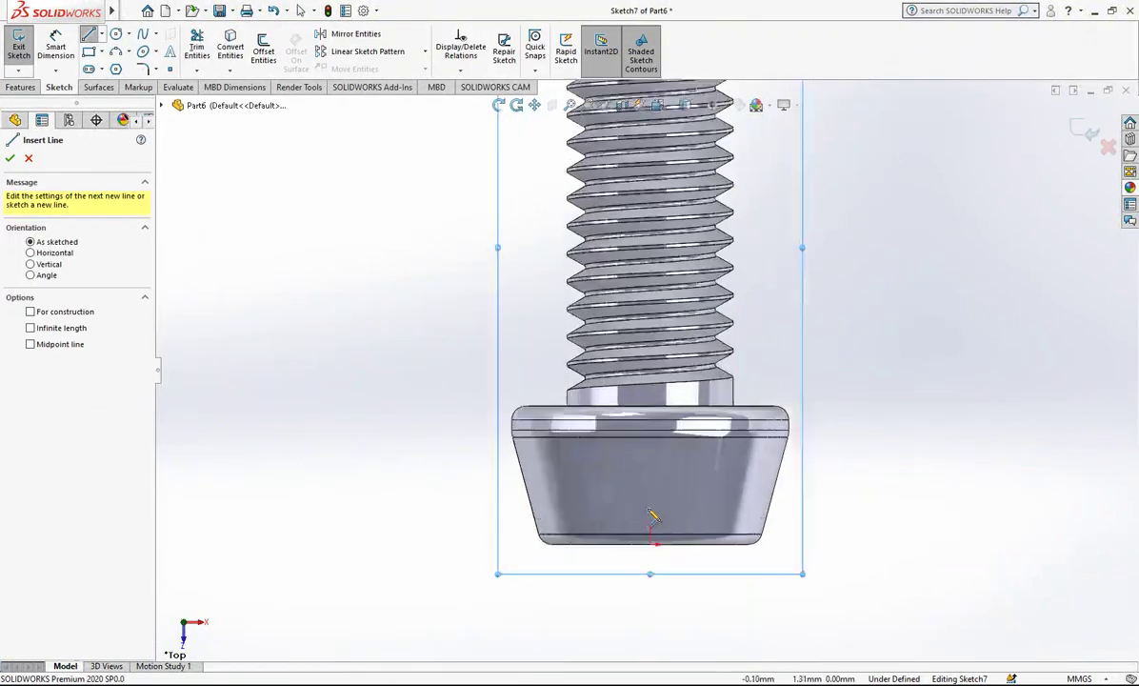
pyautogui.click(647, 525)
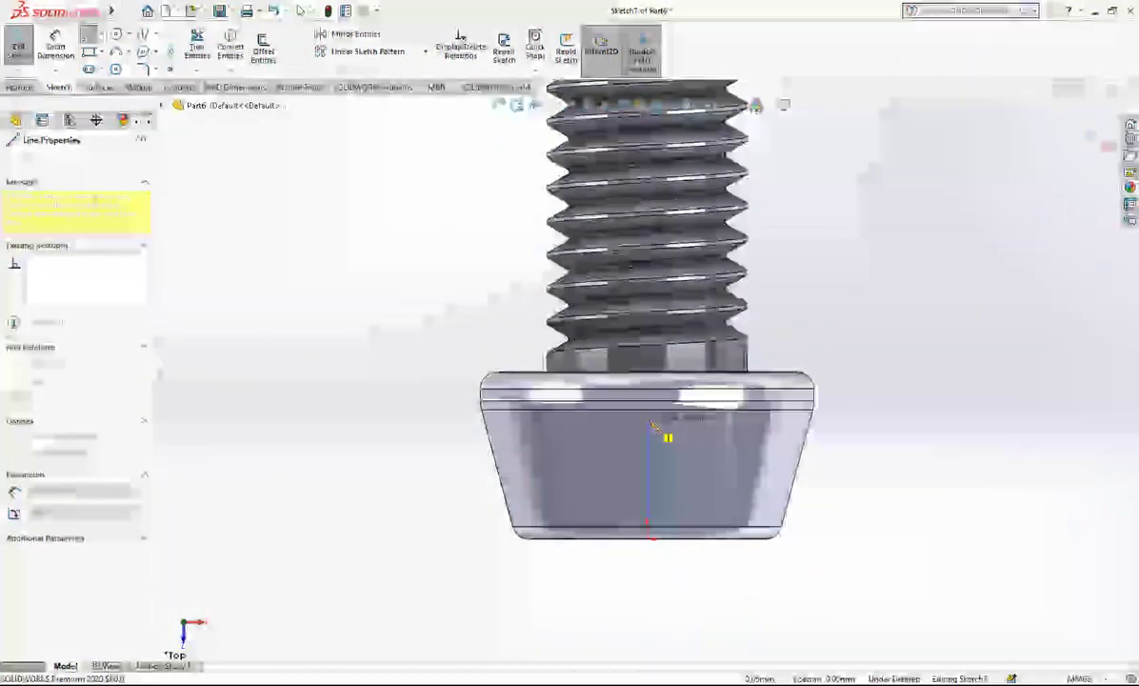
pyautogui.click(647, 416)
pyautogui.click(593, 447)
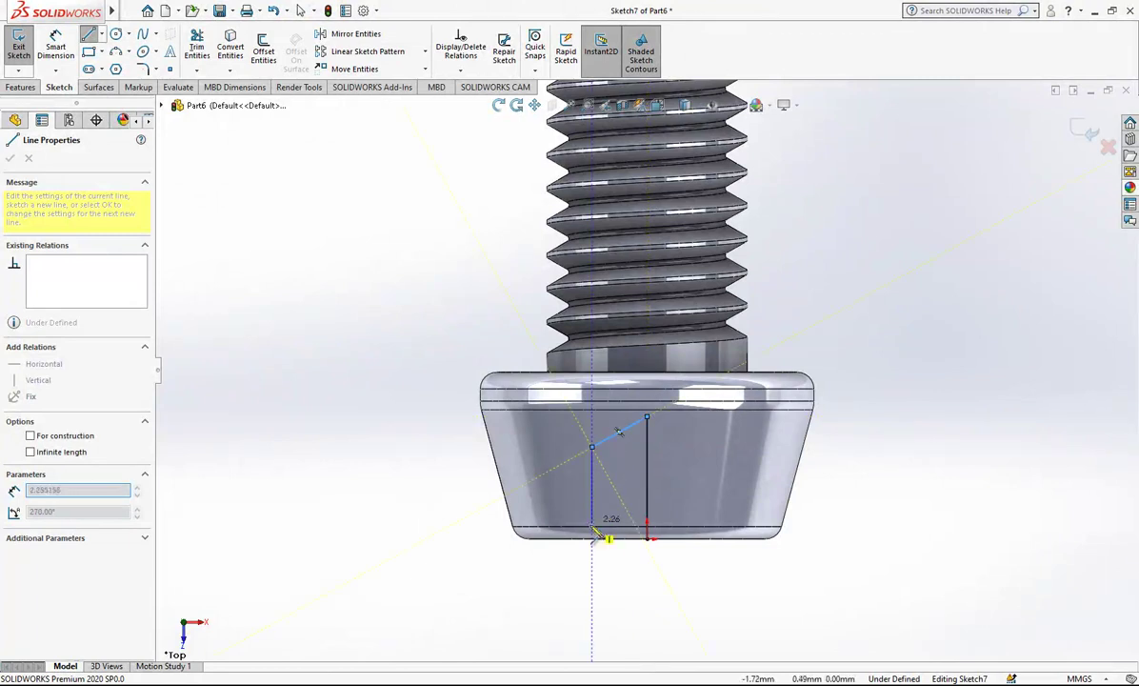
pyautogui.click(593, 539)
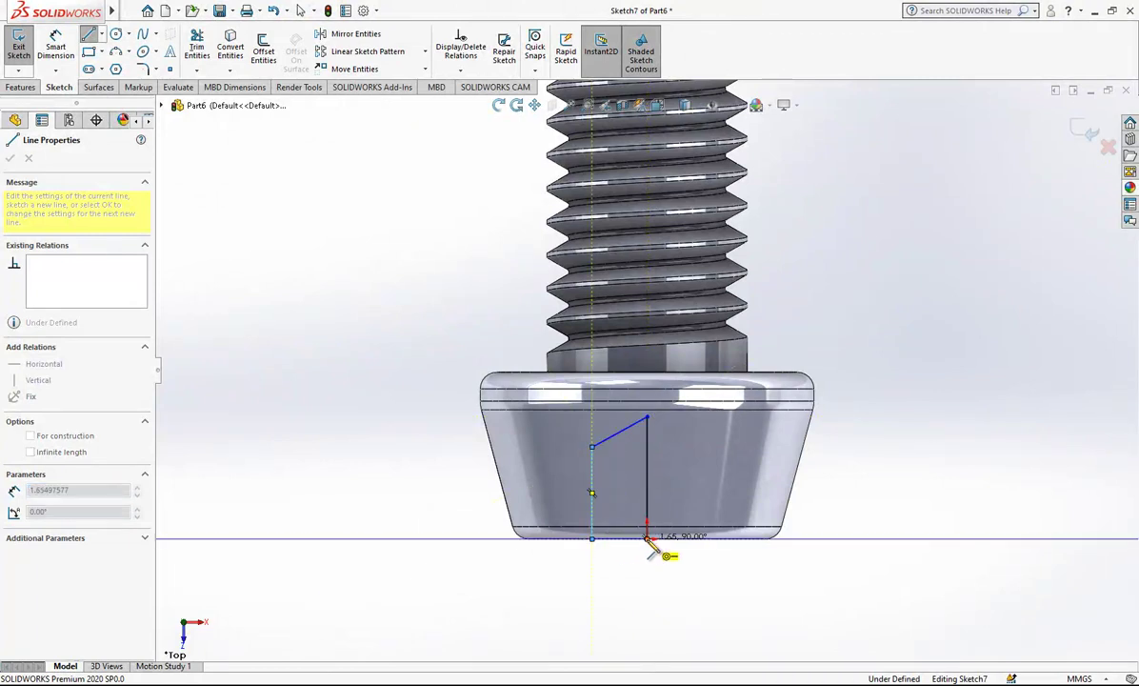
pyautogui.click(646, 539)
pyautogui.scroll(-3, 724, 590)
pyautogui.press('Escape')
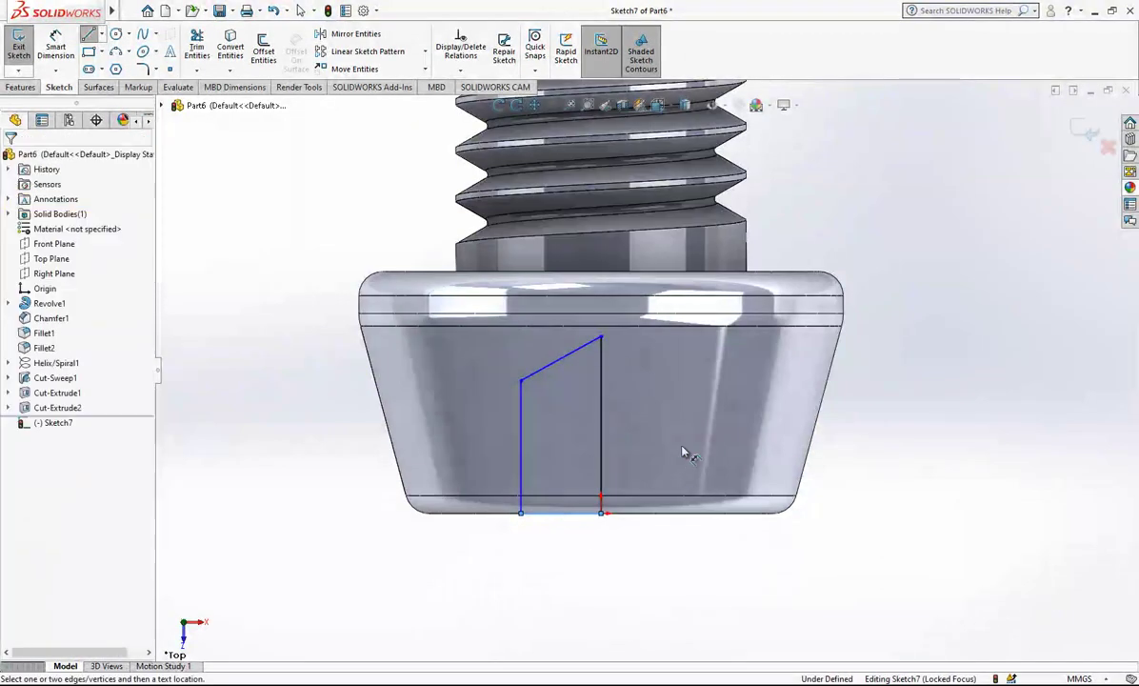
# Dimension the profile's horizontal width at 4.05 mm and halve that value to 2.03 mm
pyautogui.click(601, 427)
pyautogui.click(601, 433)
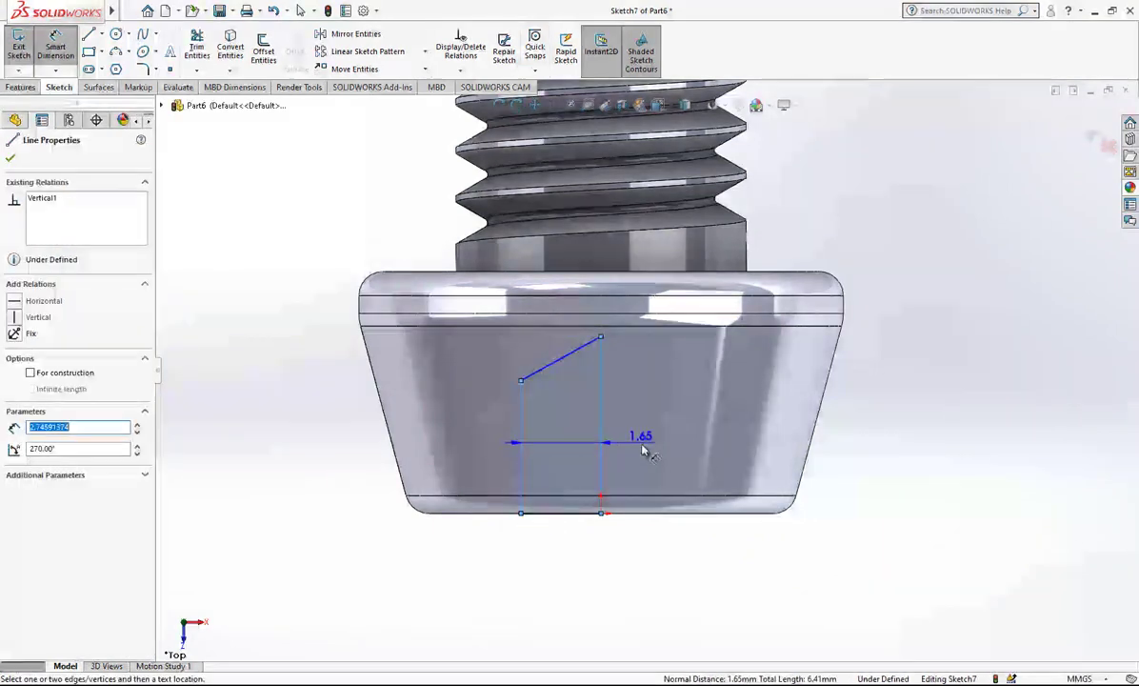
pyautogui.click(649, 579)
pyautogui.write('4.05')
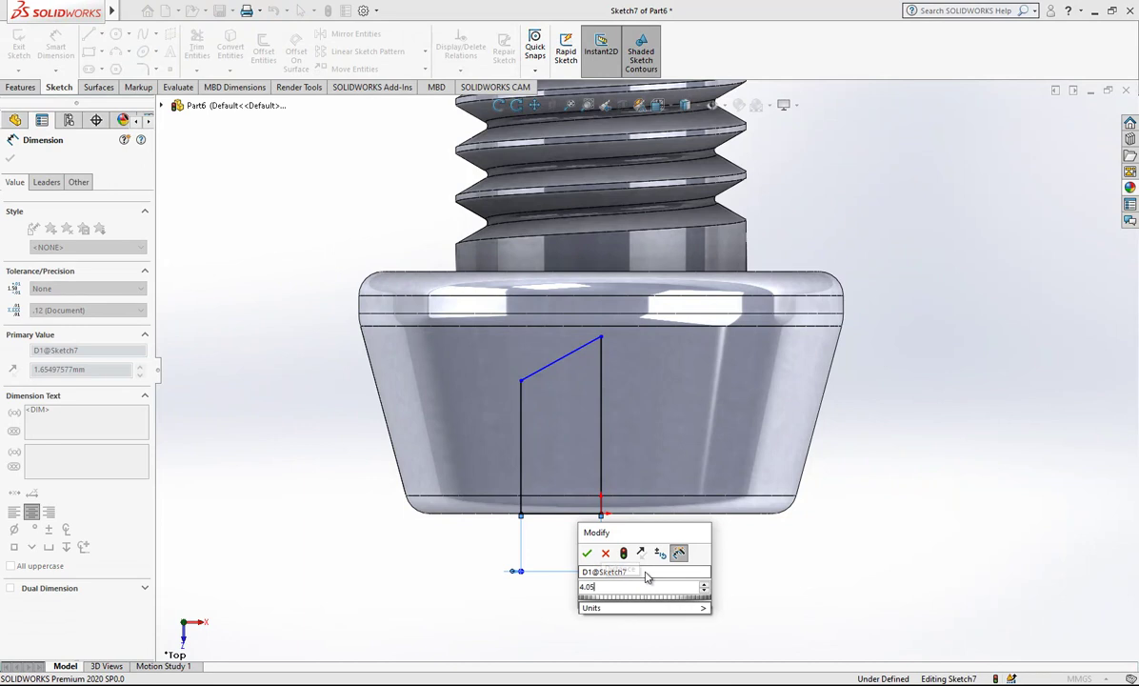
pyautogui.press('Return')
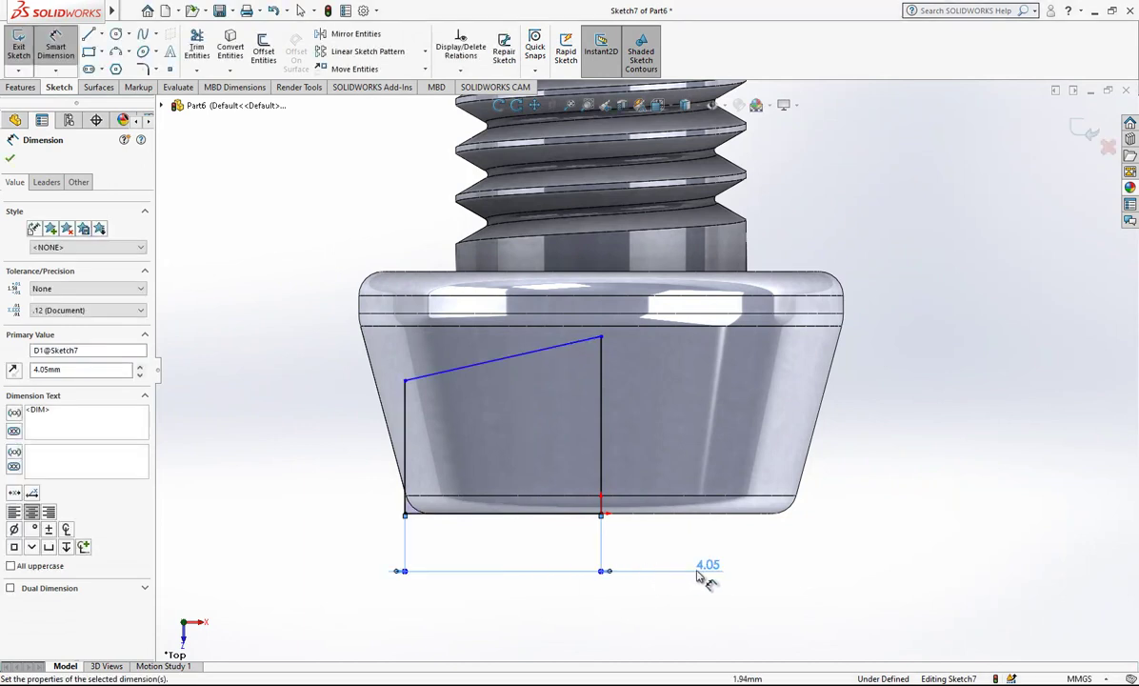
pyautogui.press('Escape')
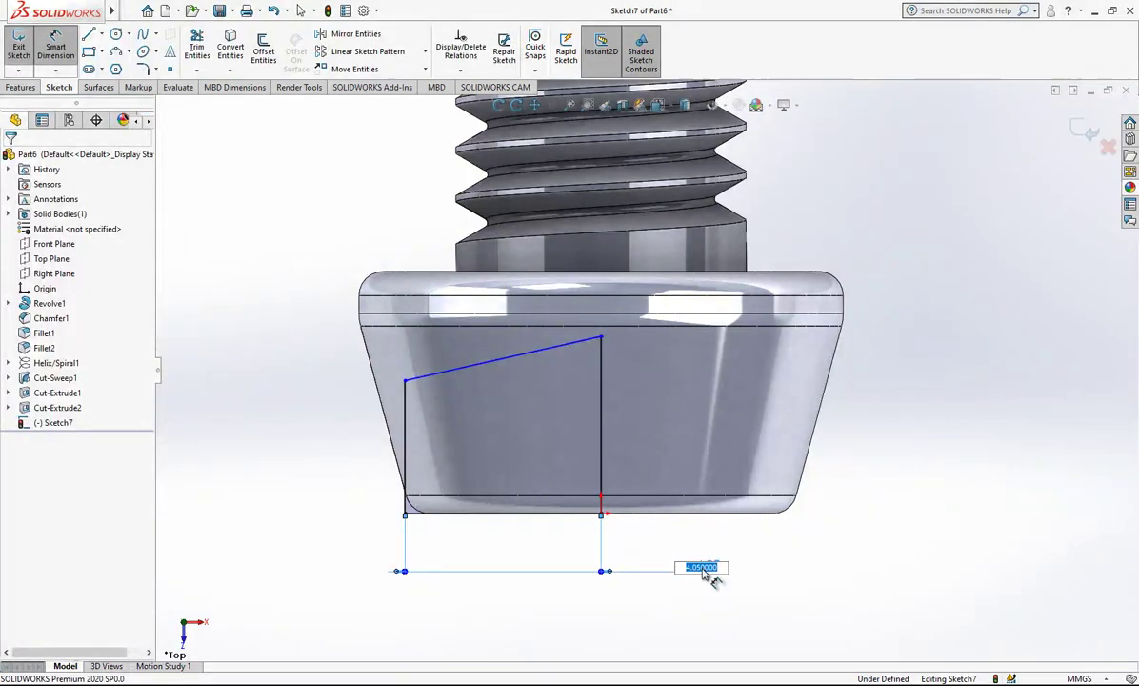
pyautogui.press('Return')
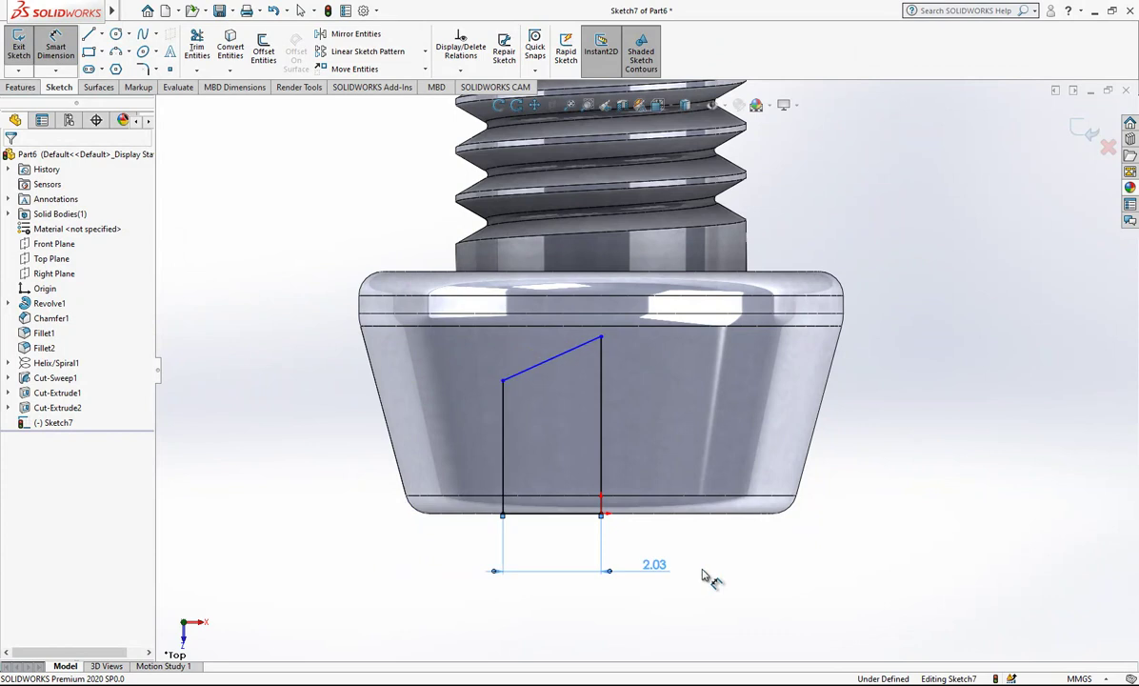
# Dimension the profile's outer vertical side and set it to 3 mm
pyautogui.click(506, 422)
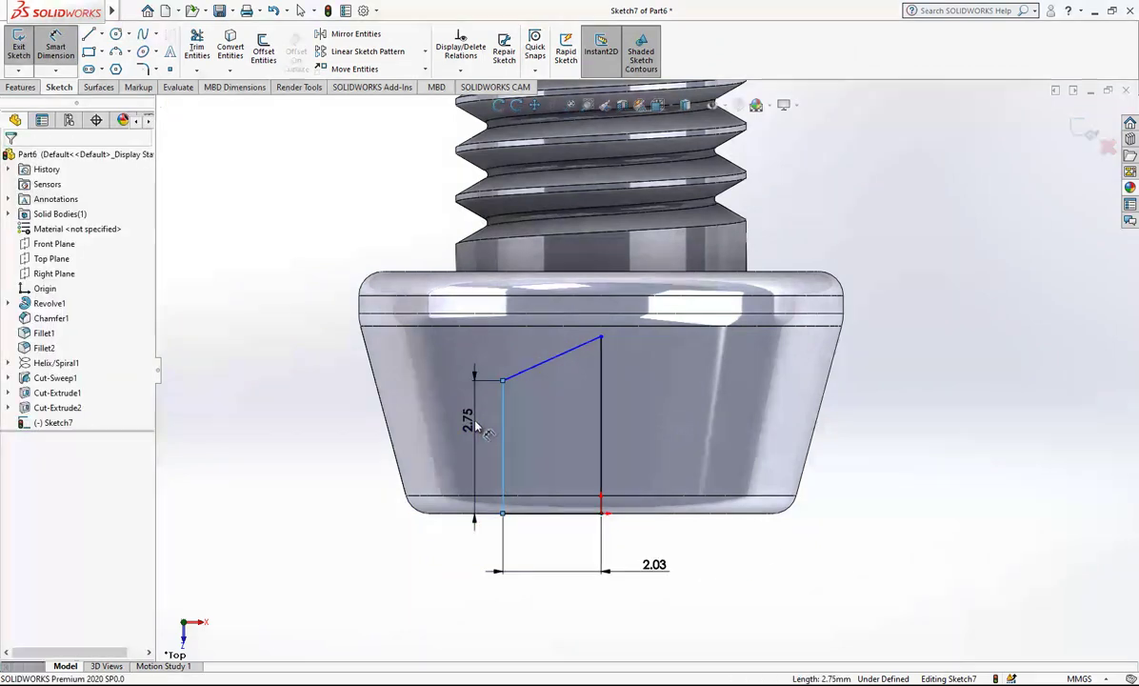
pyautogui.click(477, 425)
pyautogui.press('Return')
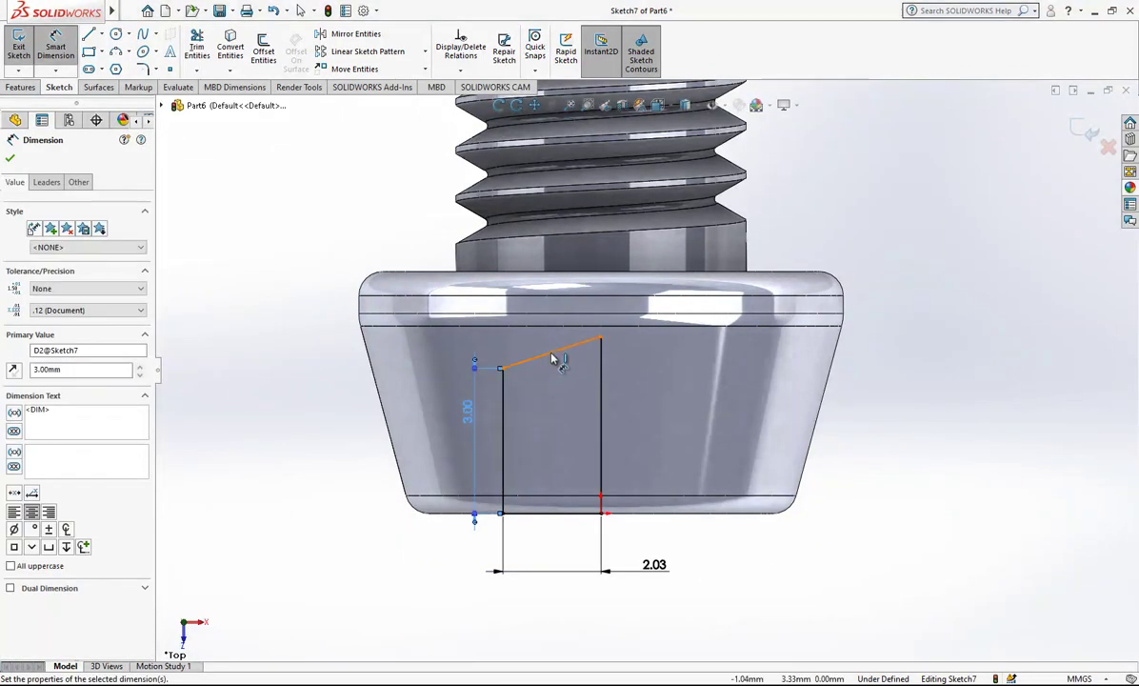
# Dimension the angle between the slanted line and the vertical centre line and set it to 59°
pyautogui.click(557, 352)
pyautogui.click(603, 366)
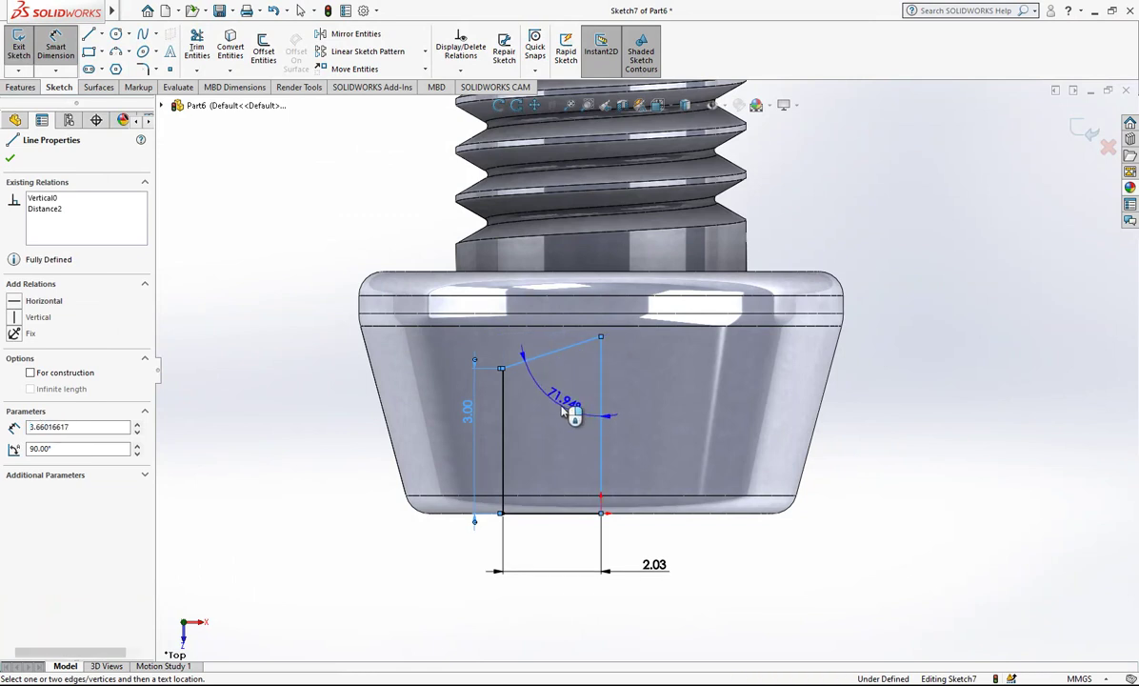
pyautogui.click(579, 416)
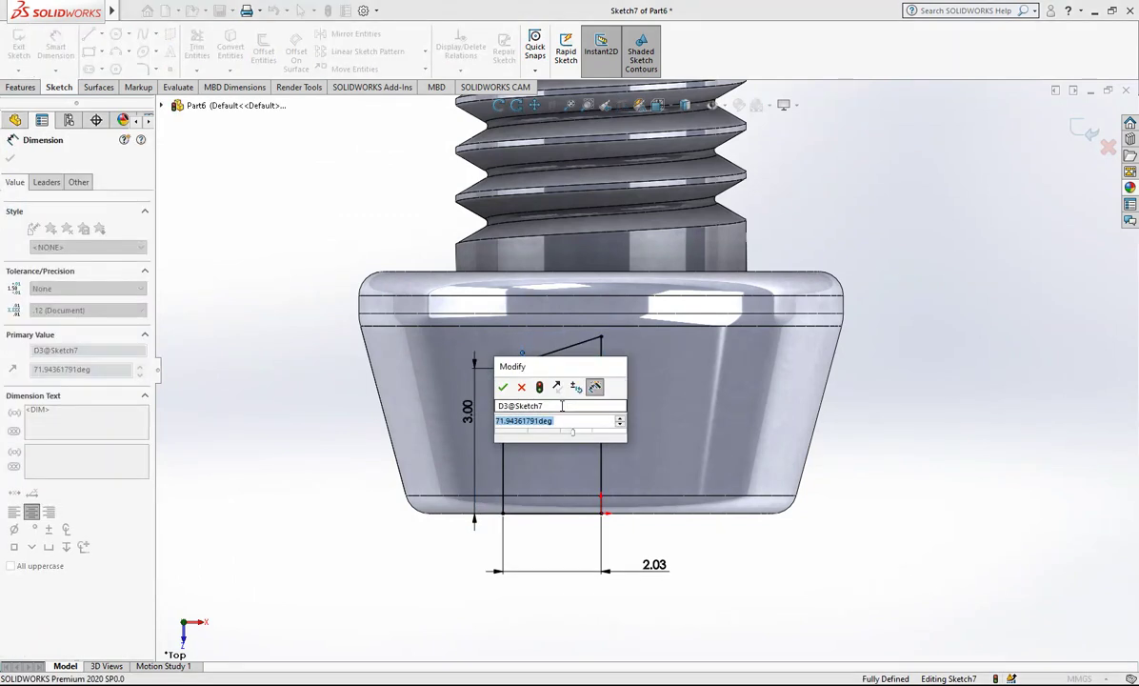
pyautogui.write('188')
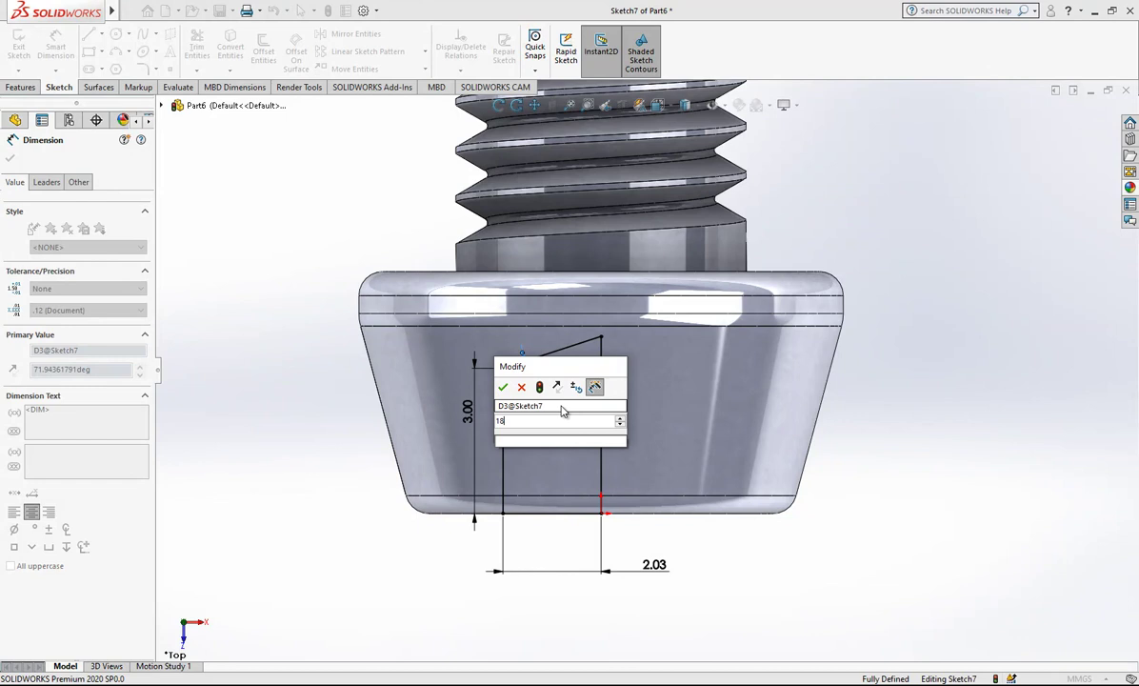
pyautogui.press('Return')
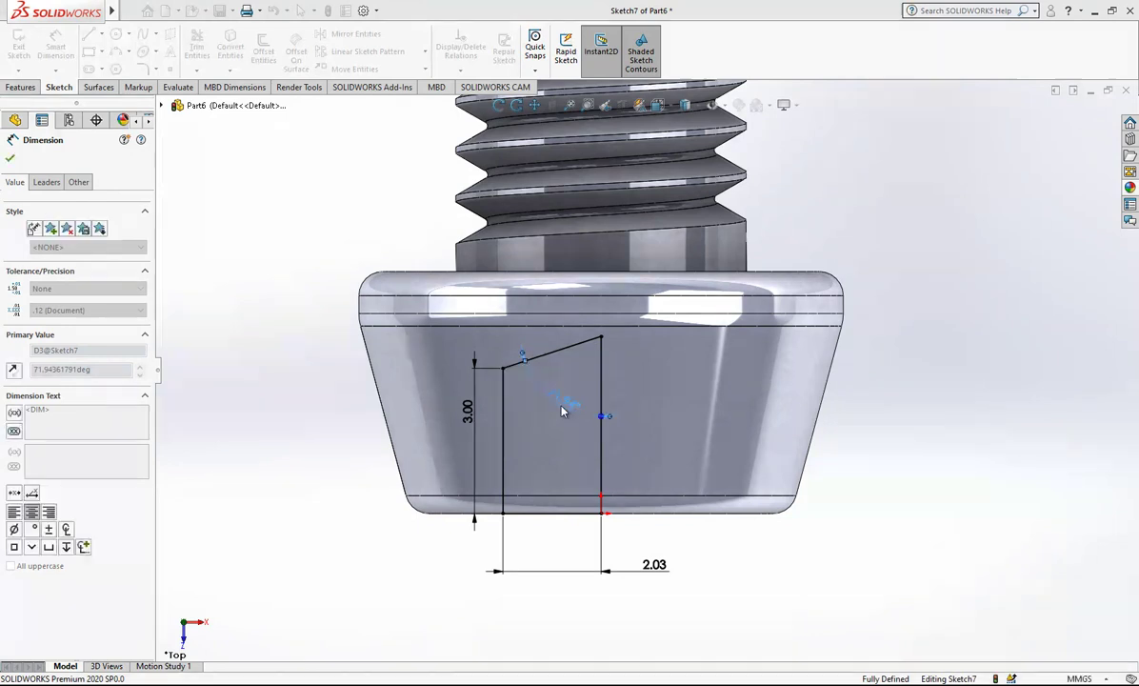
pyautogui.click(868, 432)
# Finish the sketch and cut-revolve its profile 360° about the vertical centre line to bore the head
pyautogui.scroll(1, 803, 421)
pyautogui.scroll(2, 620, 376)
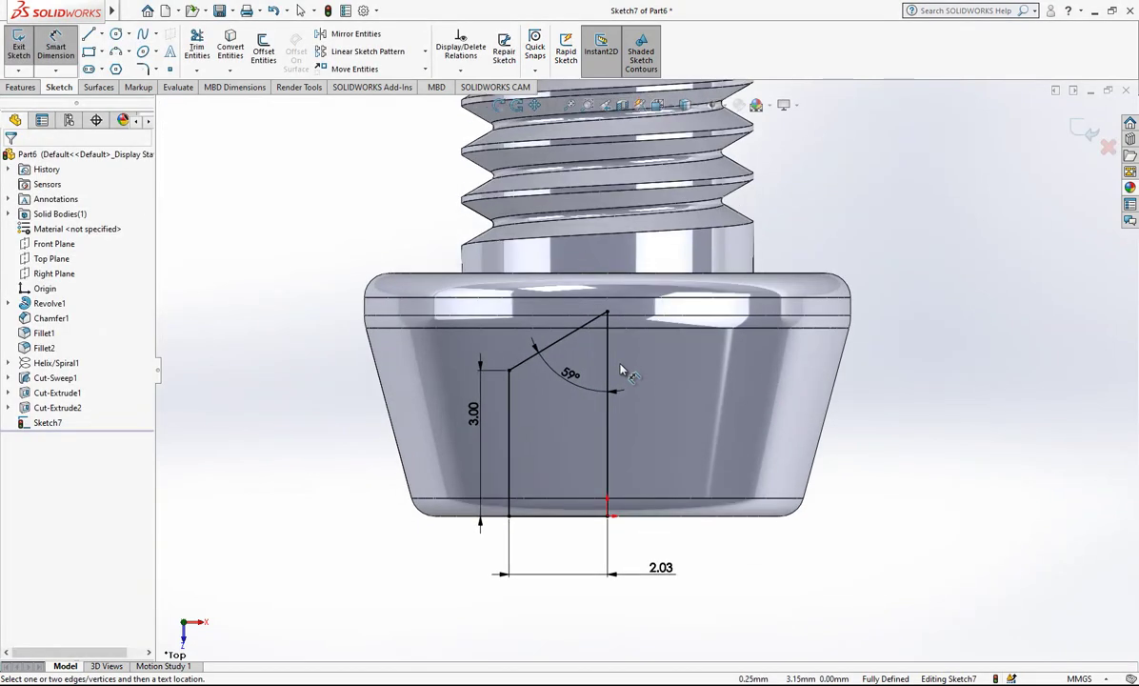
pyautogui.moveTo(620, 377); pyautogui.dragTo(617, 336, button='middle')
pyautogui.scroll(1, 675, 398)
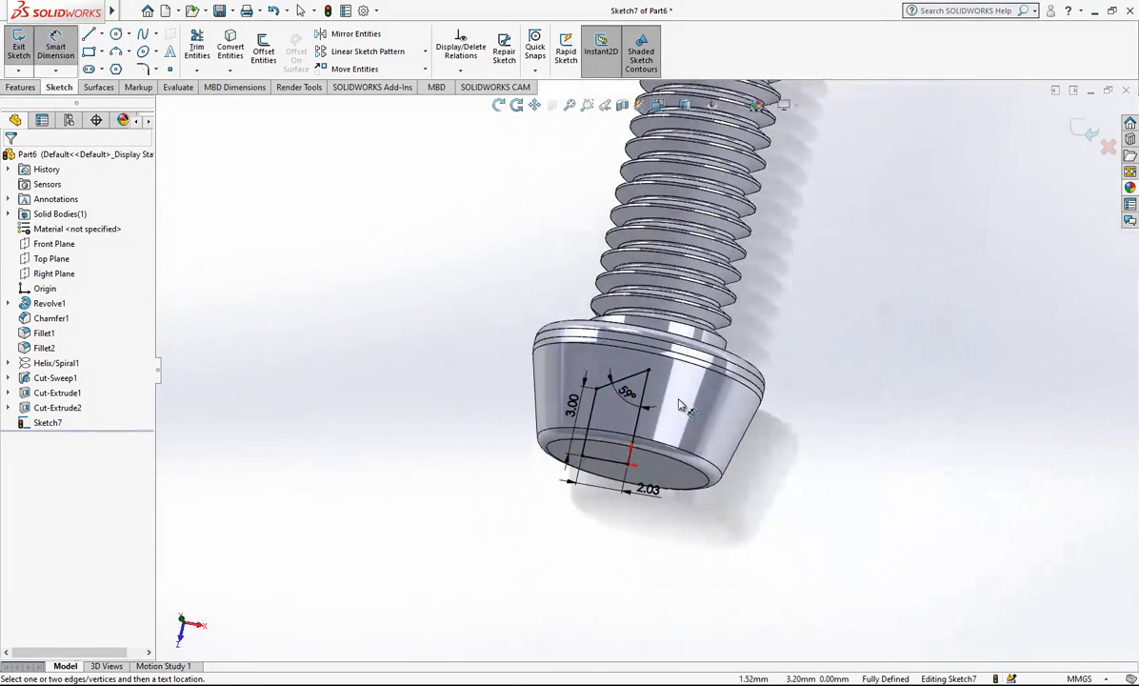
pyautogui.scroll(-4, 674, 404)
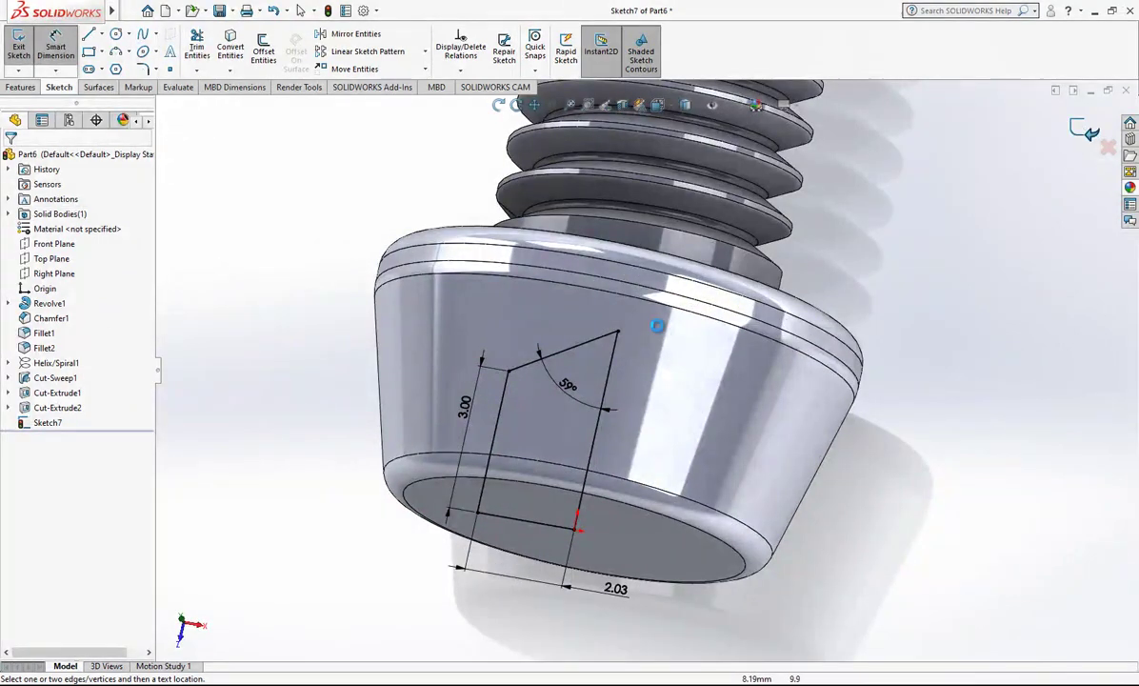
pyautogui.hotkey('ctrl', 'b')
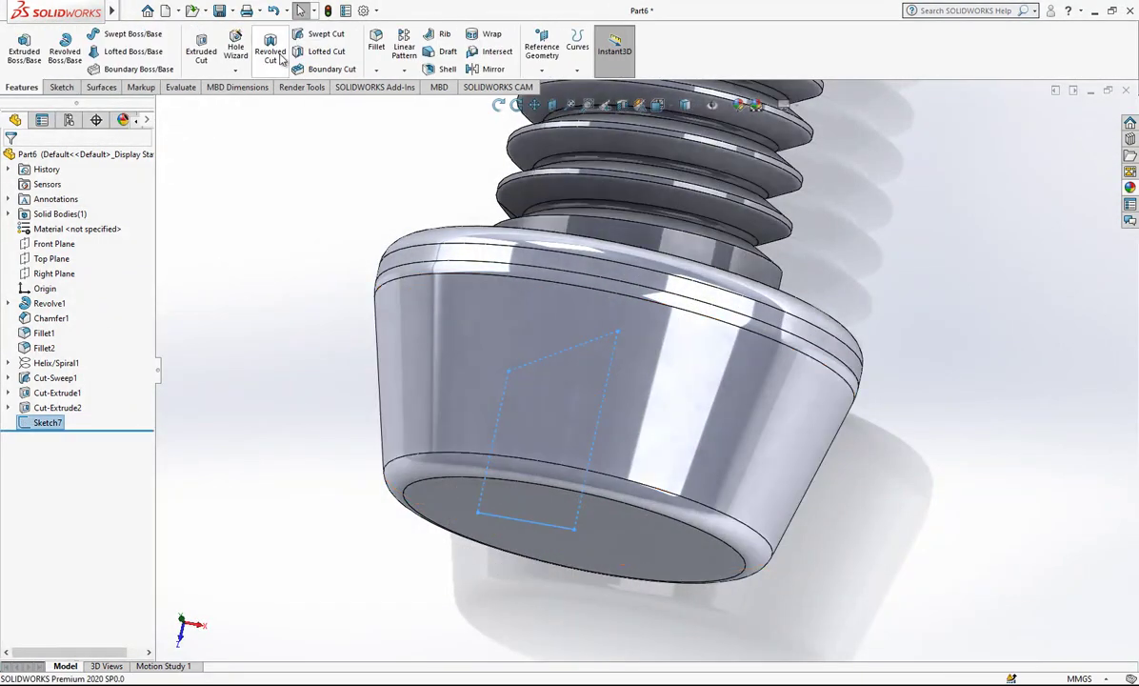
pyautogui.click(574, 332)
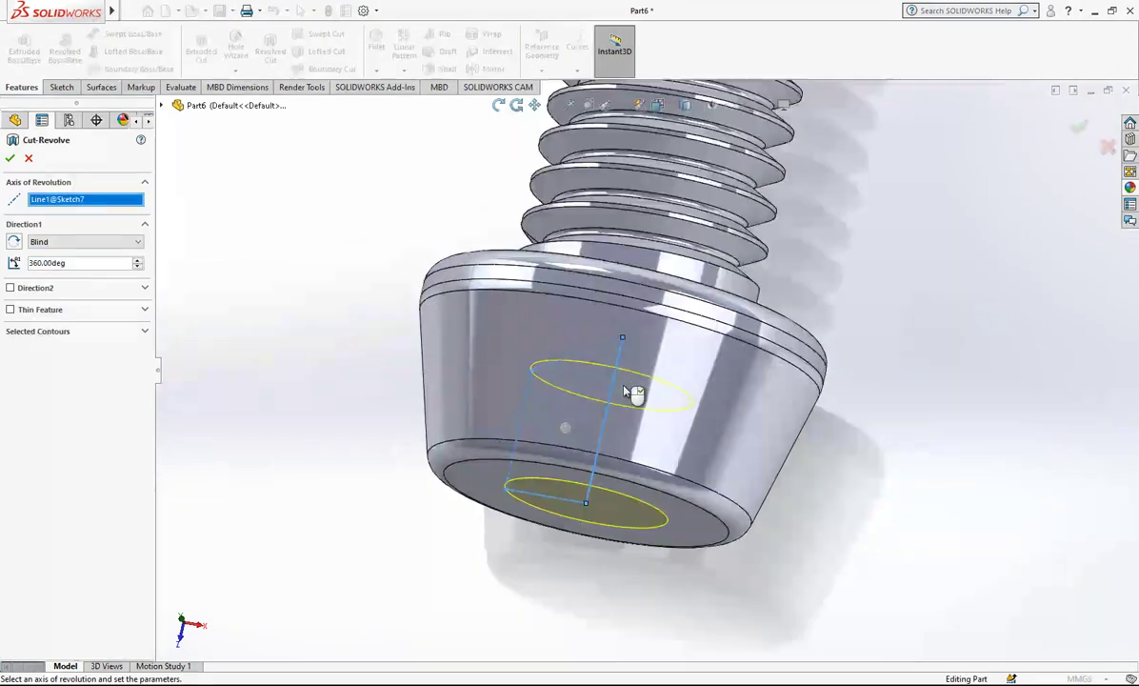
pyautogui.moveTo(582, 359); pyautogui.dragTo(576, 523, button='middle')
pyautogui.scroll(1, 608, 276)
pyautogui.moveTo(607, 277); pyautogui.dragTo(604, 303, button='middle')
pyautogui.press('Return')
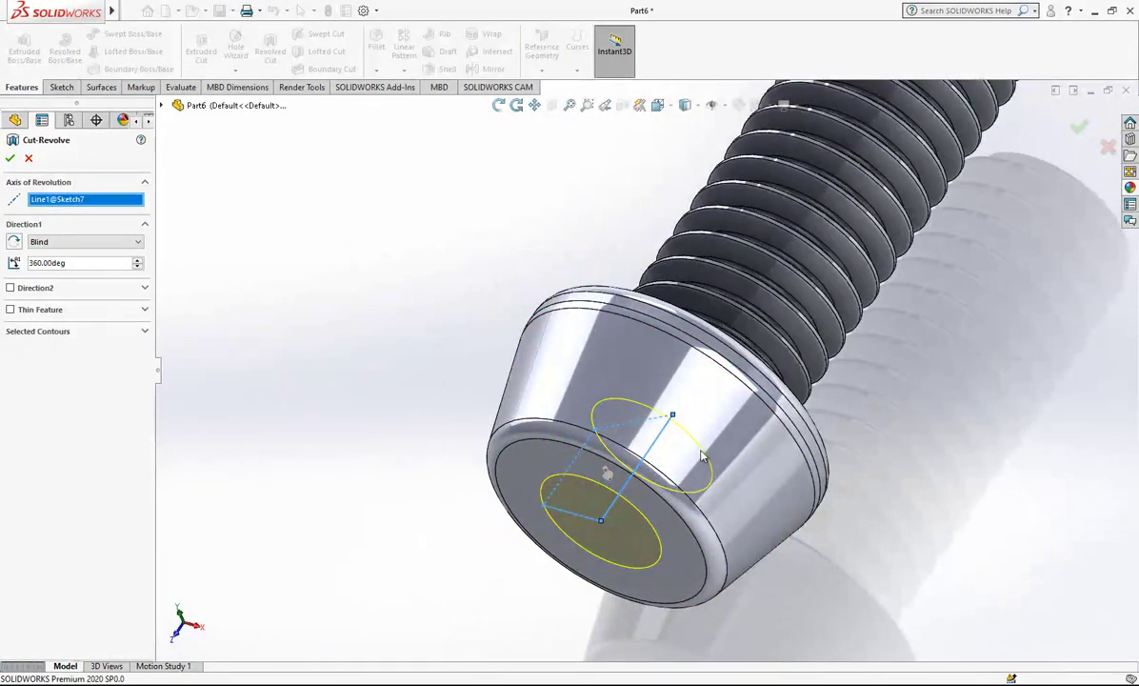
# Start a sketch on the flat ring-shaped end face of the head, viewed square-on
pyautogui.click(490, 464)
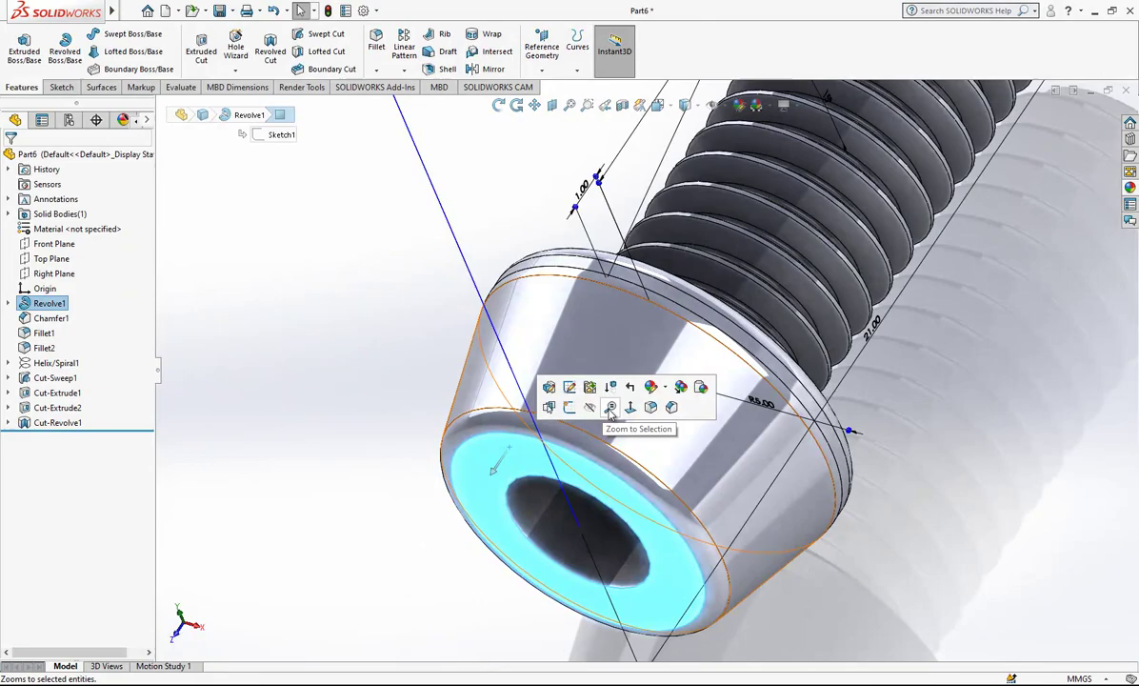
pyautogui.click(629, 413)
pyautogui.scroll(-2, 735, 307)
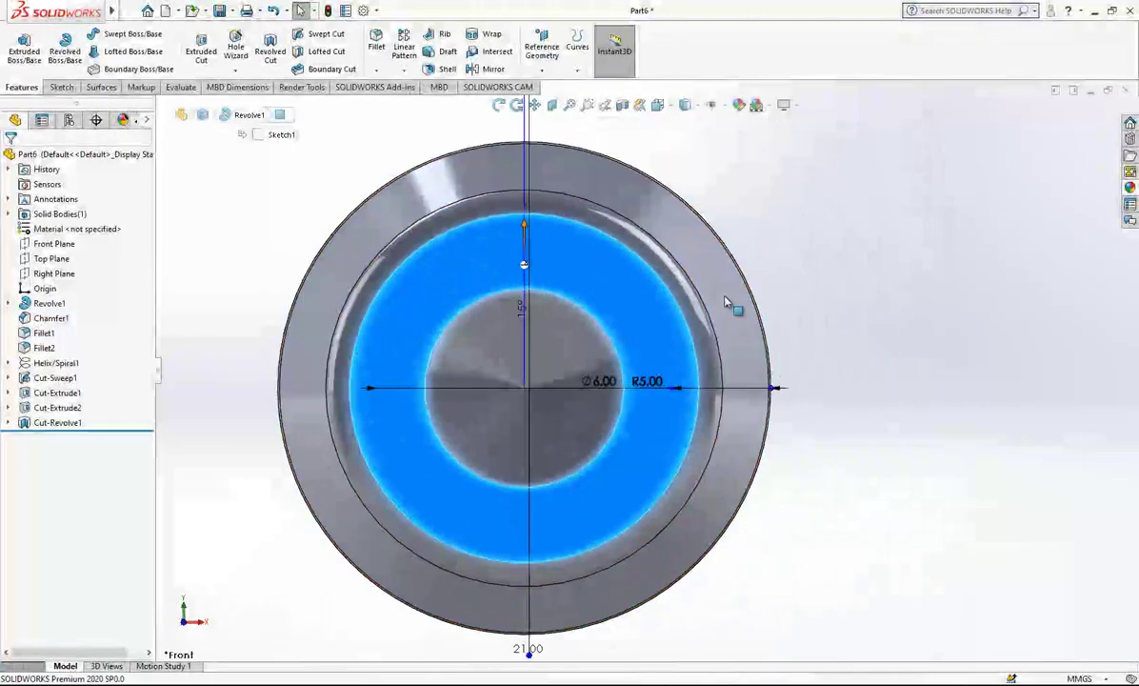
pyautogui.press('Escape')
pyautogui.click(598, 283)
pyautogui.click(628, 237)
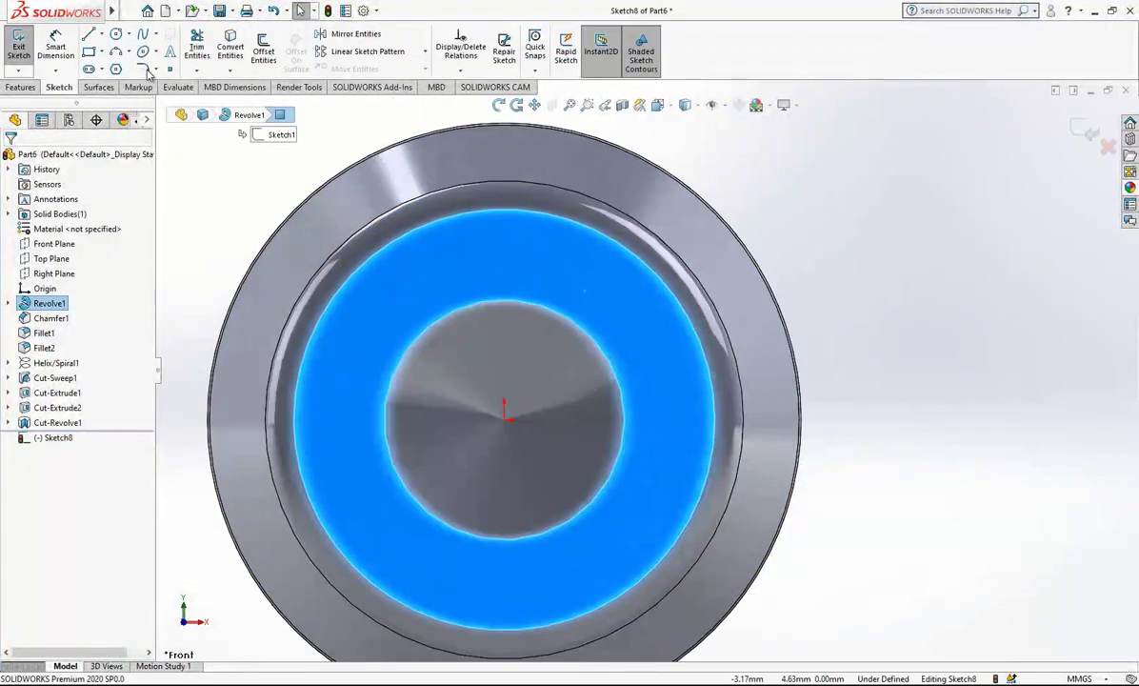
# Sketch a circle about 5.88 mm in diameter centred on the origin and convert it to construction geometry
pyautogui.click(115, 35)
pyautogui.click(506, 422)
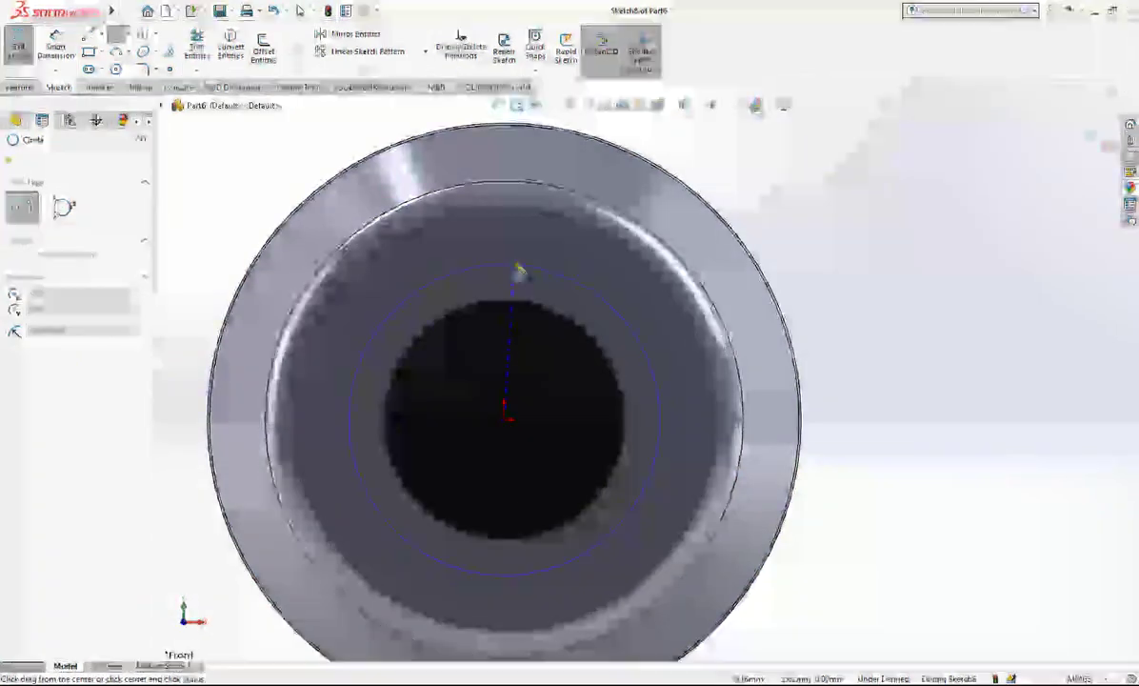
pyautogui.click(516, 250)
pyautogui.press('Escape')
pyautogui.click(530, 253)
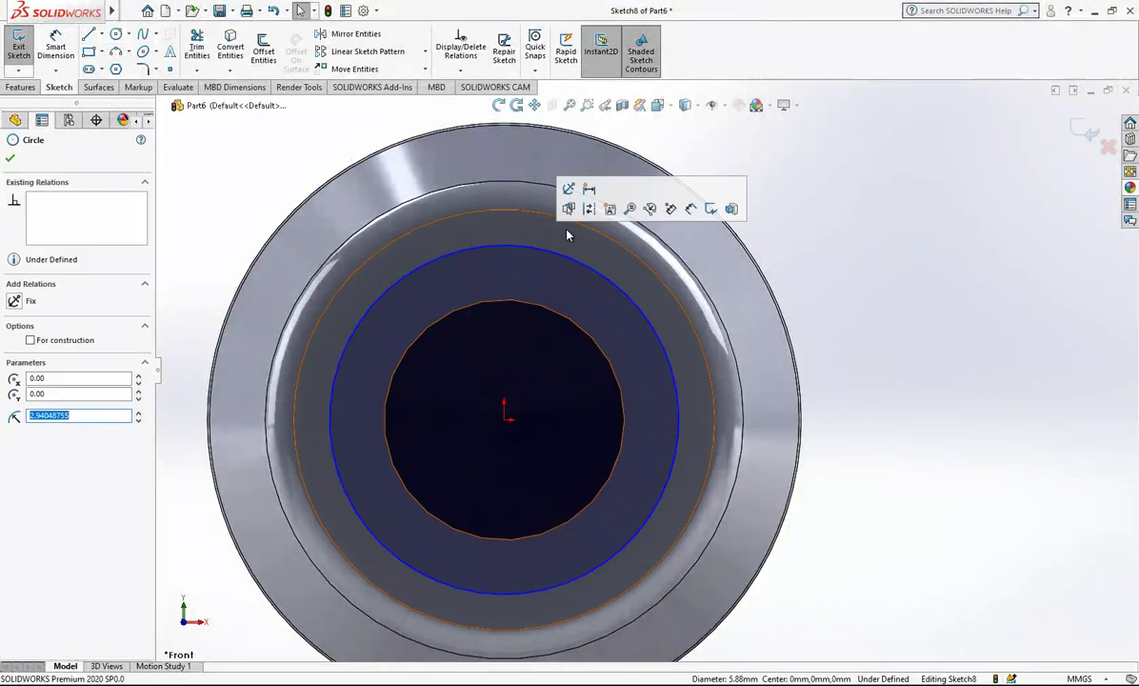
pyautogui.click(590, 215)
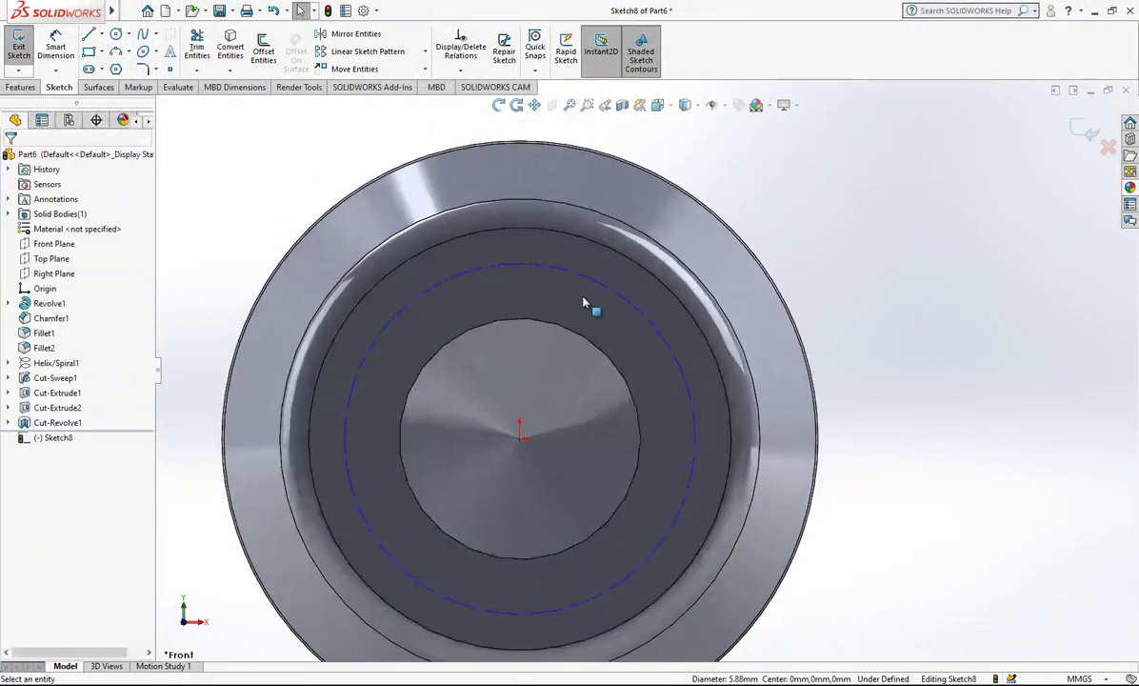
# Sketch a short three-point arc bulging toward the bore, inside the construction circle's upper-left portion
pyautogui.click(115, 51)
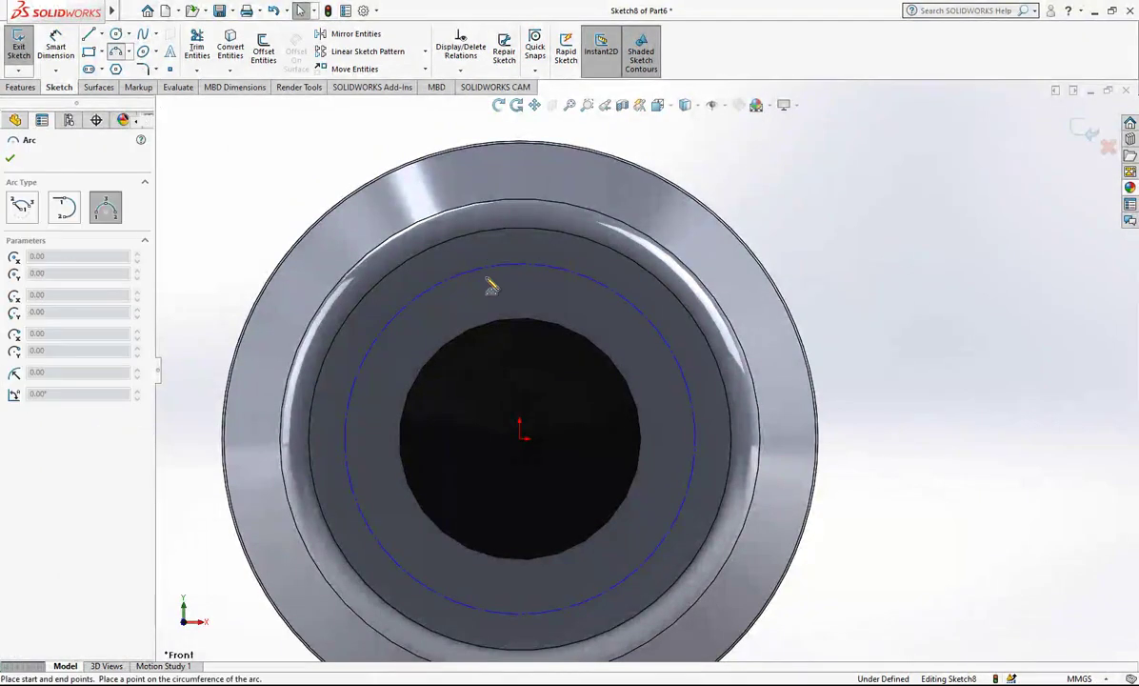
pyautogui.click(407, 342)
pyautogui.click(445, 321)
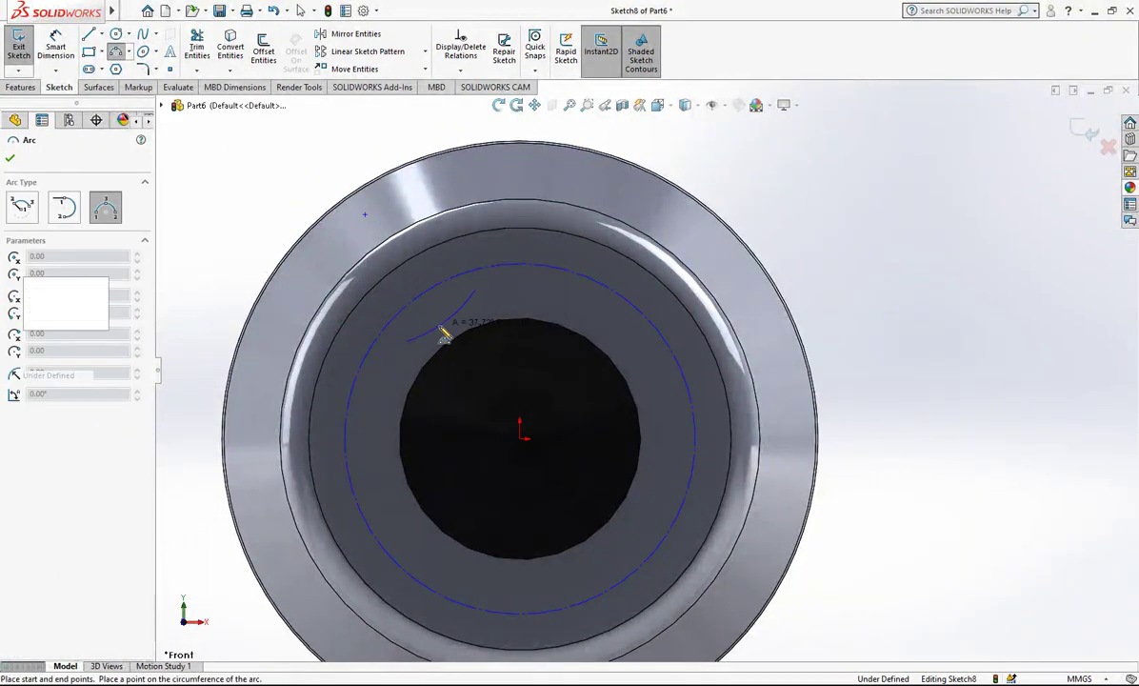
# Sketch a second three-point arc of about 0.52 mm radius, bulging outward near the top of the construction circle
pyautogui.click(496, 289)
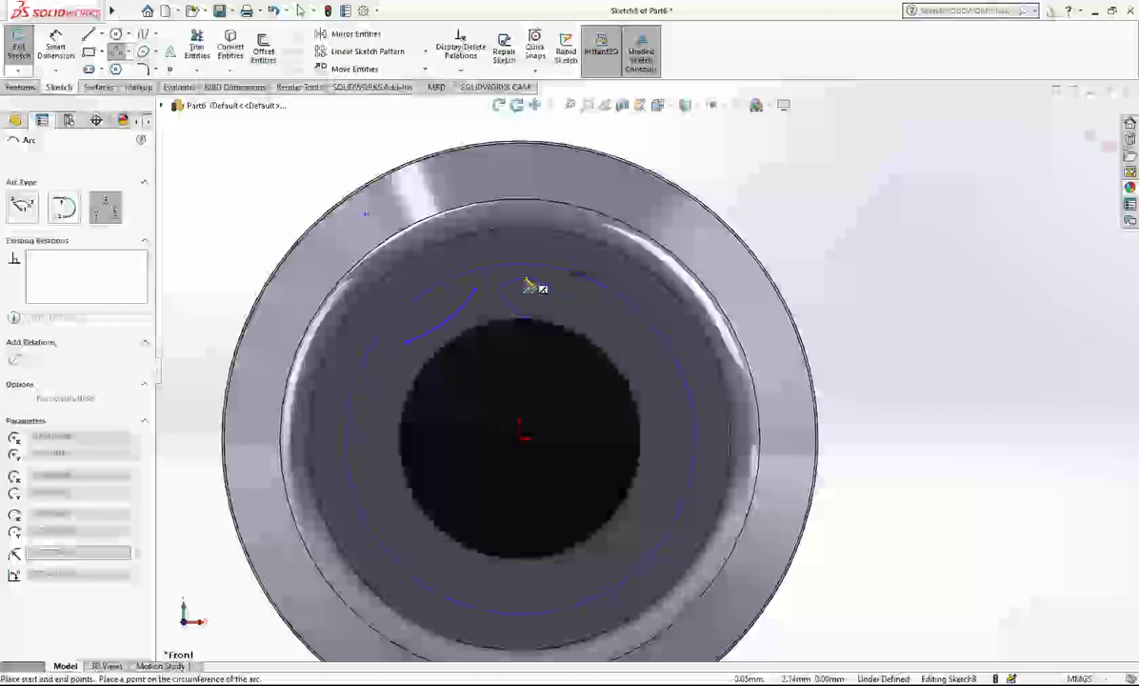
pyautogui.click(530, 286)
pyautogui.click(525, 276)
pyautogui.press('Escape')
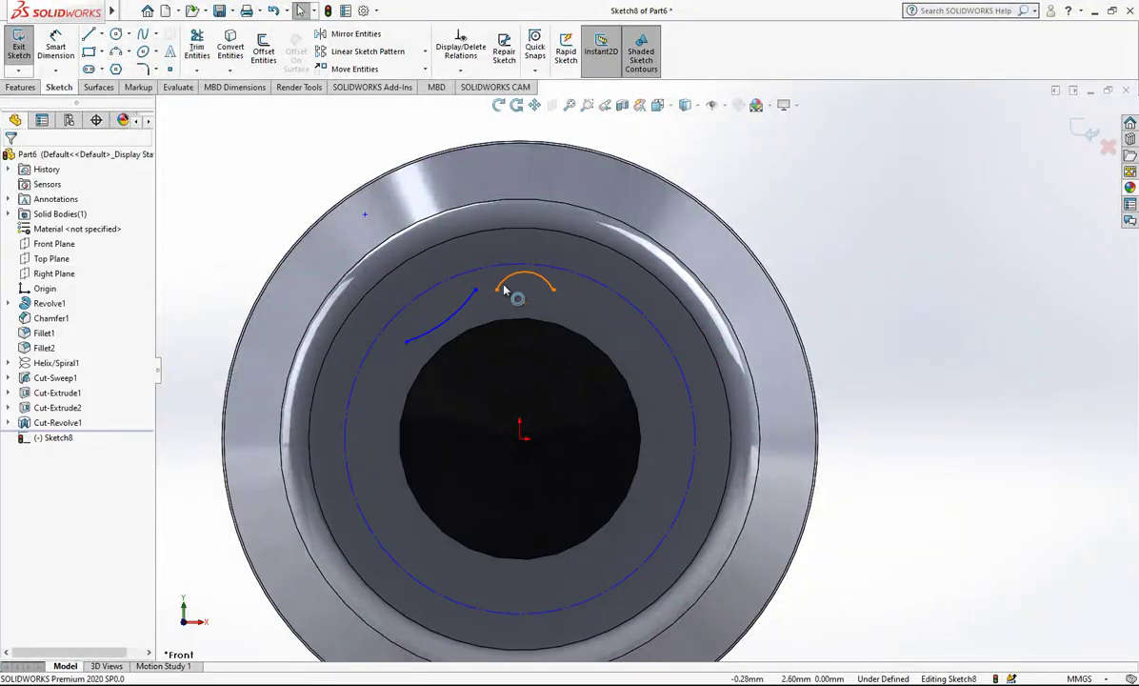
# Merge the neighbouring endpoints of the two arcs into one point
pyautogui.click(477, 294)
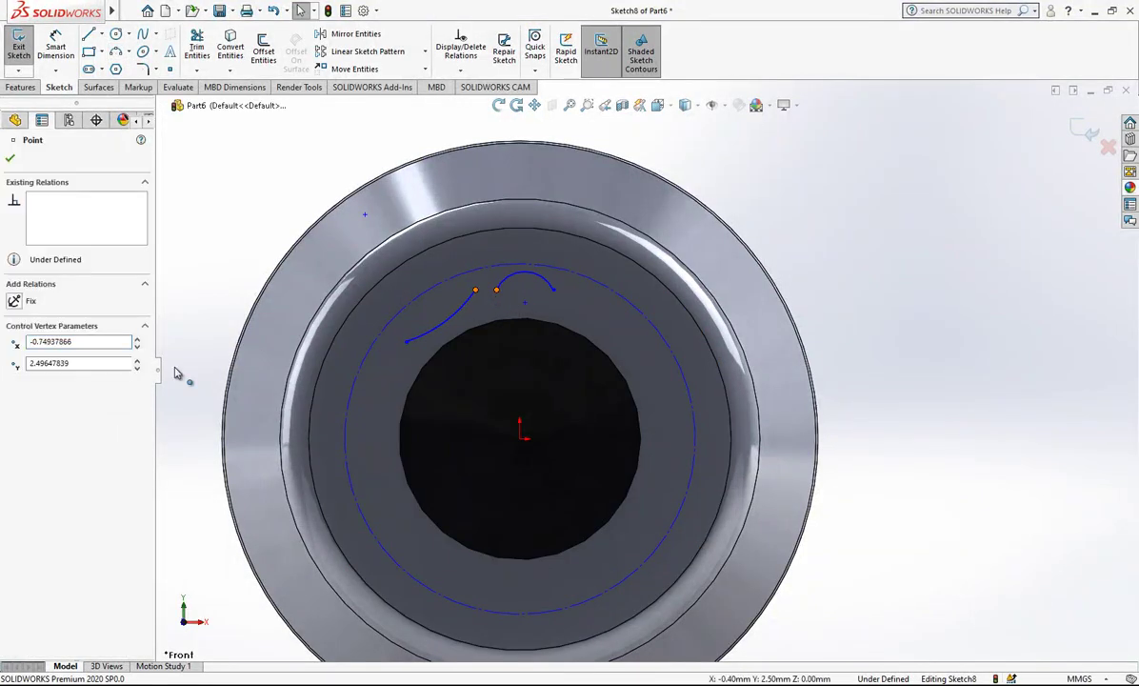
pyautogui.click(34, 424)
pyautogui.press('Escape')
pyautogui.scroll(-1, 498, 271)
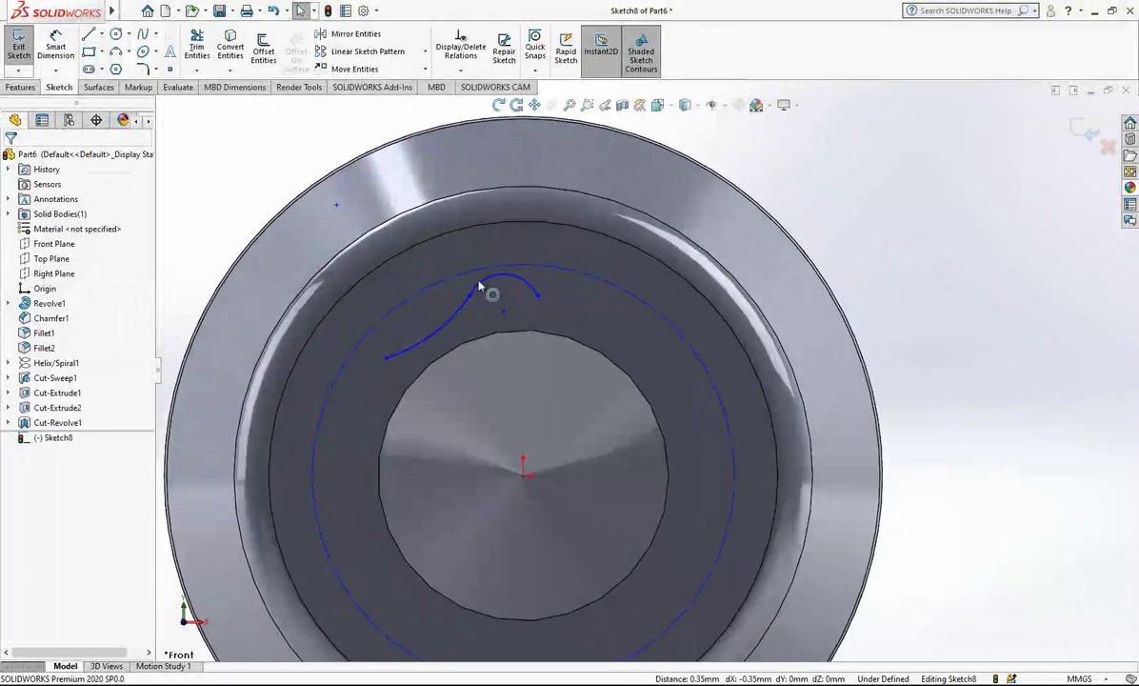
# Sketch a line about 2.3 mm long from the origin to the upper arc's centre and make it vertical construction geometry
pyautogui.press('l')
pyautogui.click(525, 469)
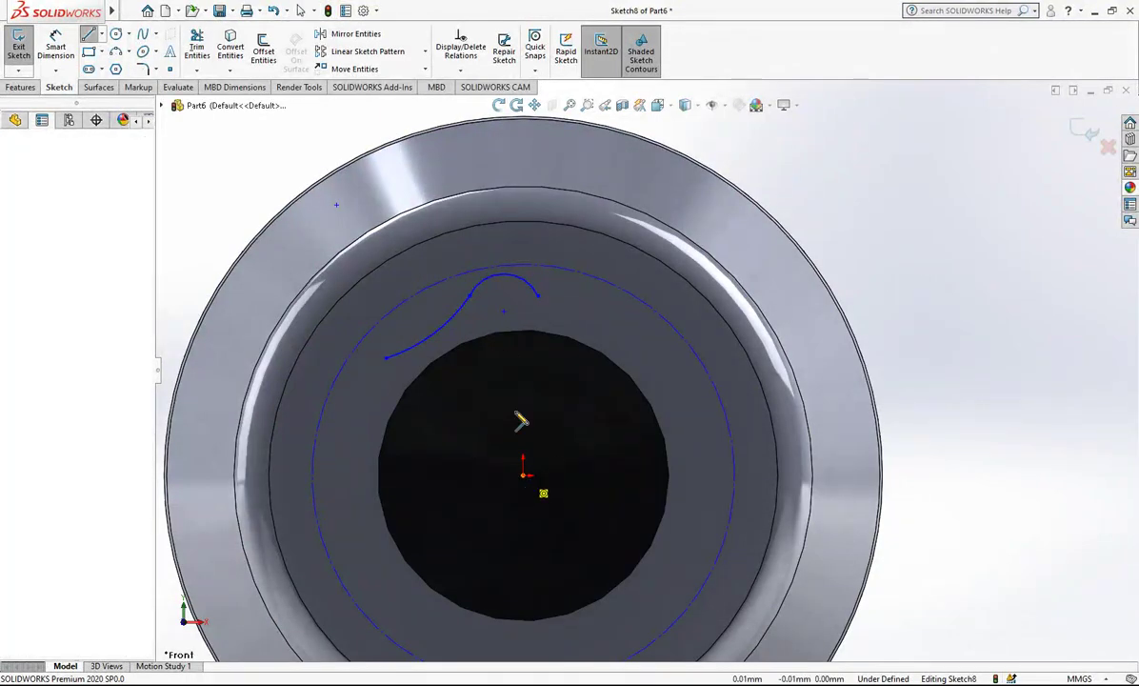
pyautogui.click(505, 313)
pyautogui.click(508, 332)
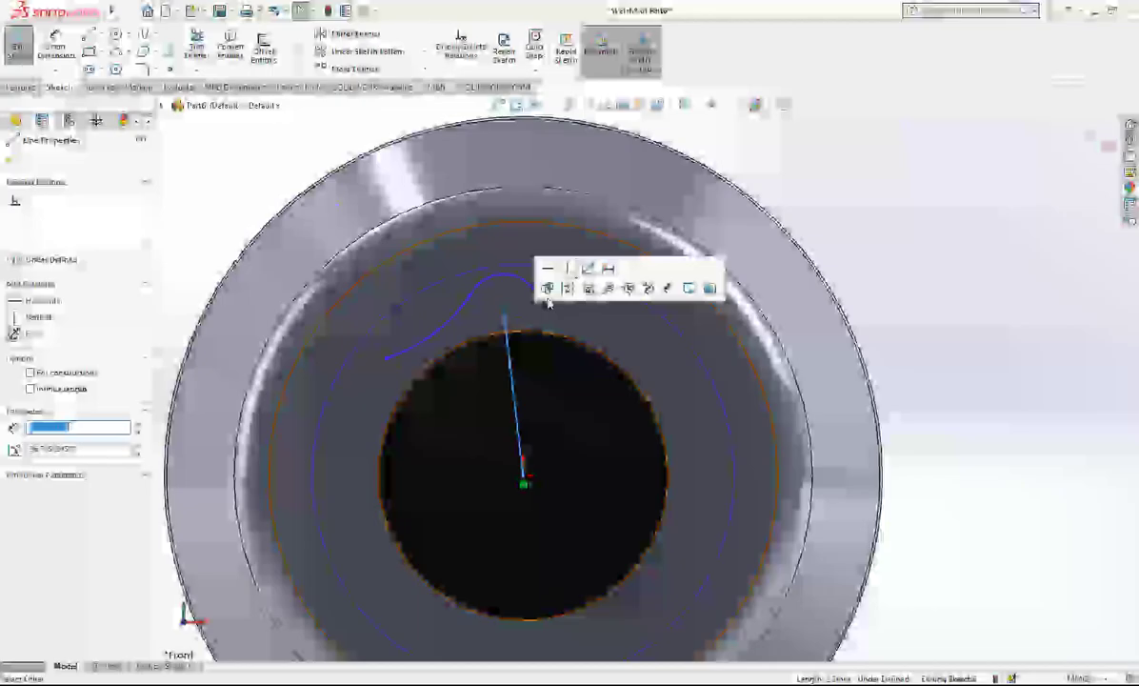
pyautogui.click(567, 294)
pyautogui.click(511, 353)
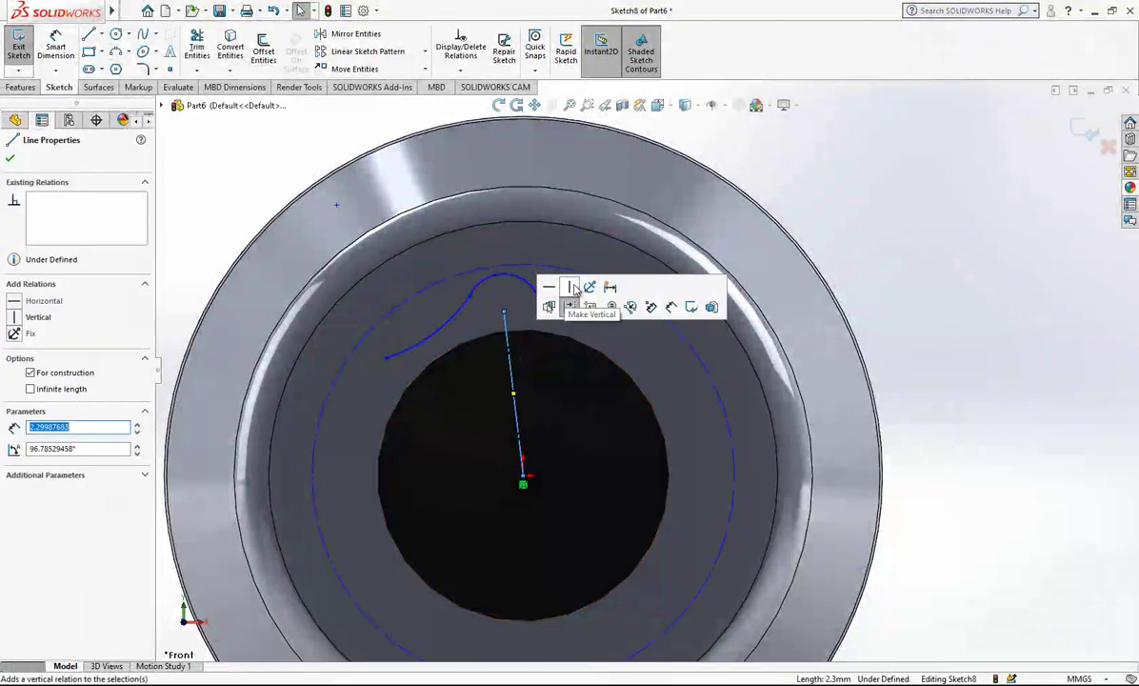
# Make the upper arc tangent to the construction circle
pyautogui.click(541, 277)
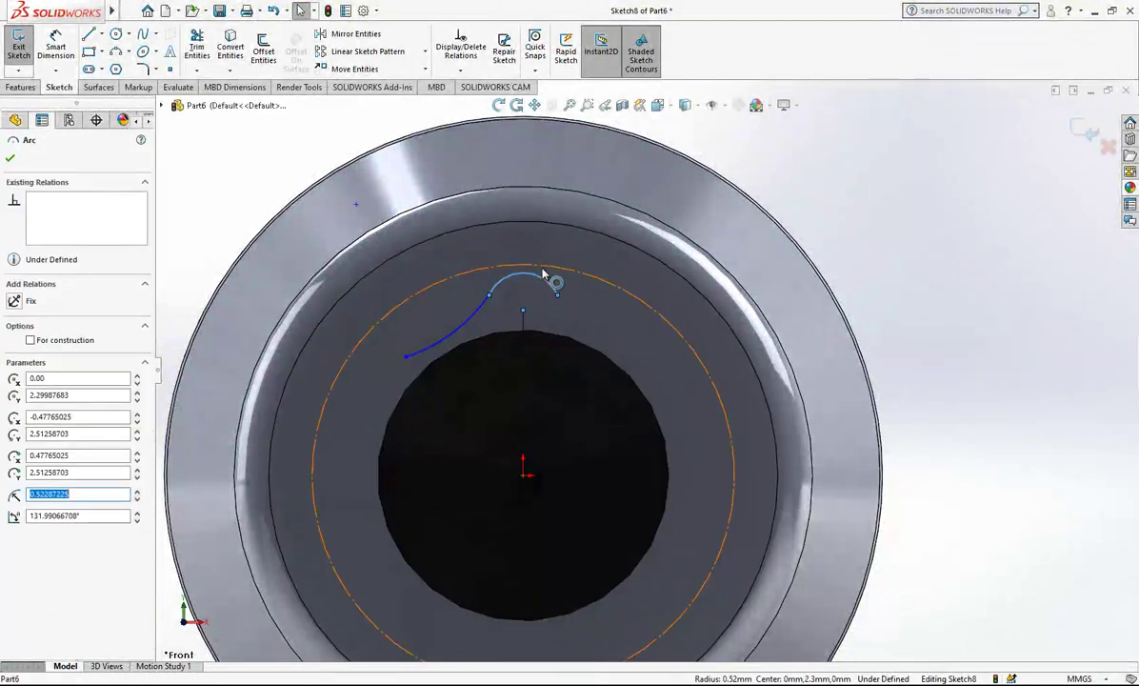
pyautogui.keyDown('ctrl'); pyautogui.click(539, 268); pyautogui.keyUp('ctrl')
pyautogui.click(36, 394)
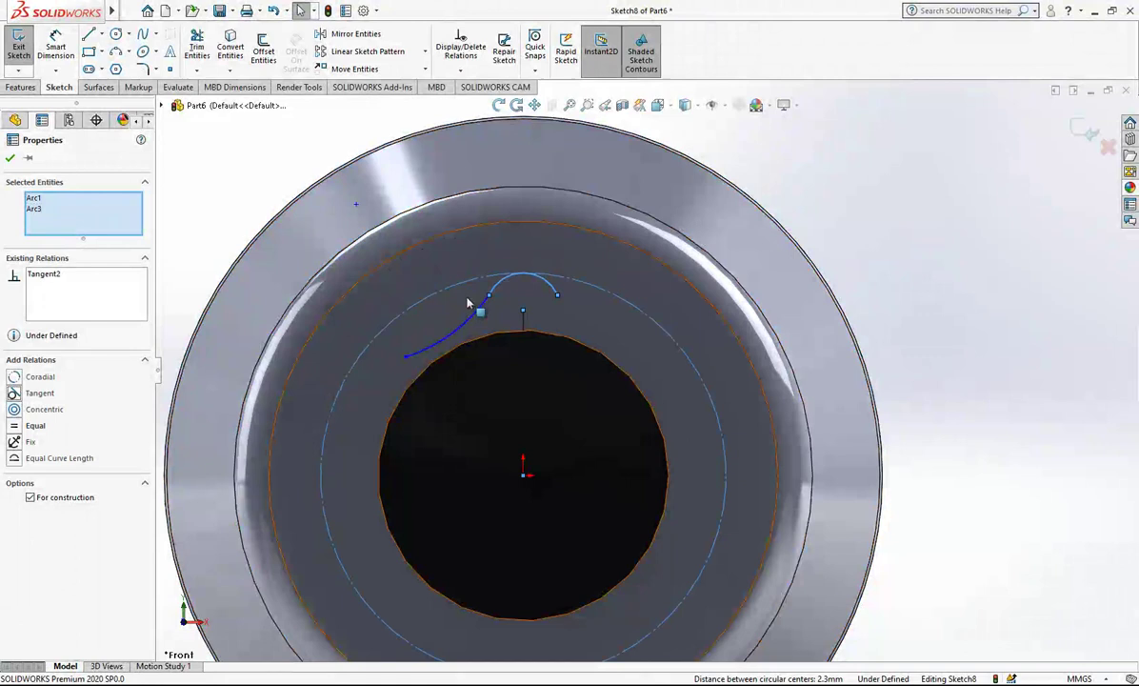
pyautogui.scroll(1, 539, 303)
pyautogui.press('Escape')
pyautogui.scroll(-1, 542, 303)
# Dimension the construction circle's diameter at 5.6 mm
pyautogui.click(57, 49)
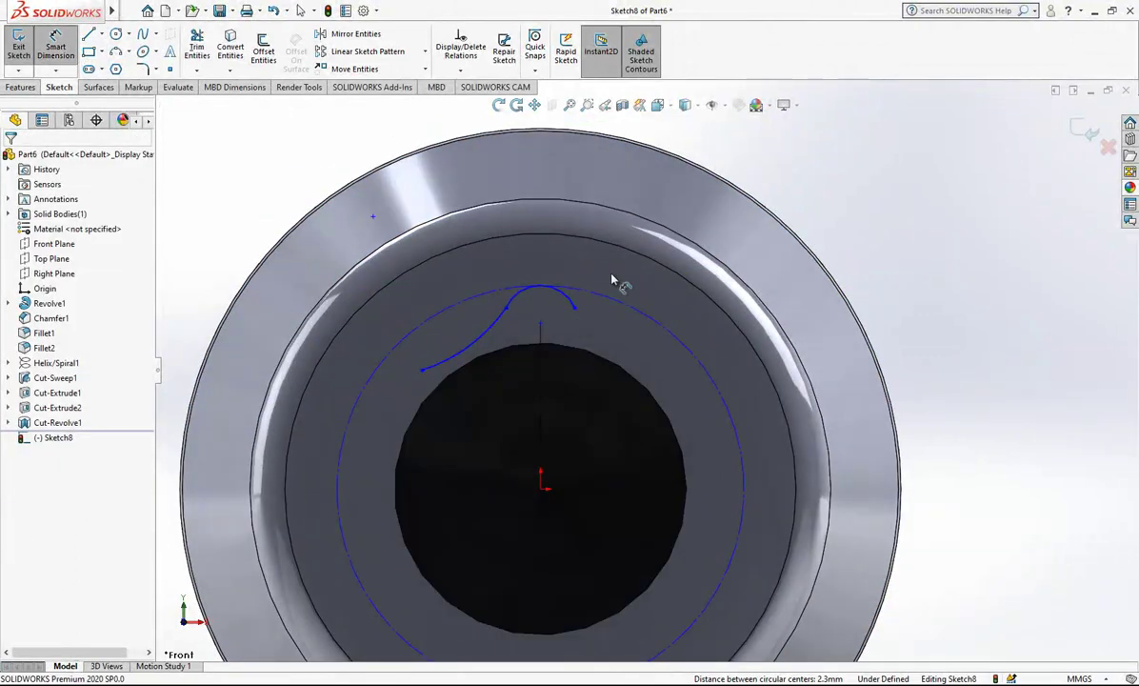
pyautogui.click(624, 308)
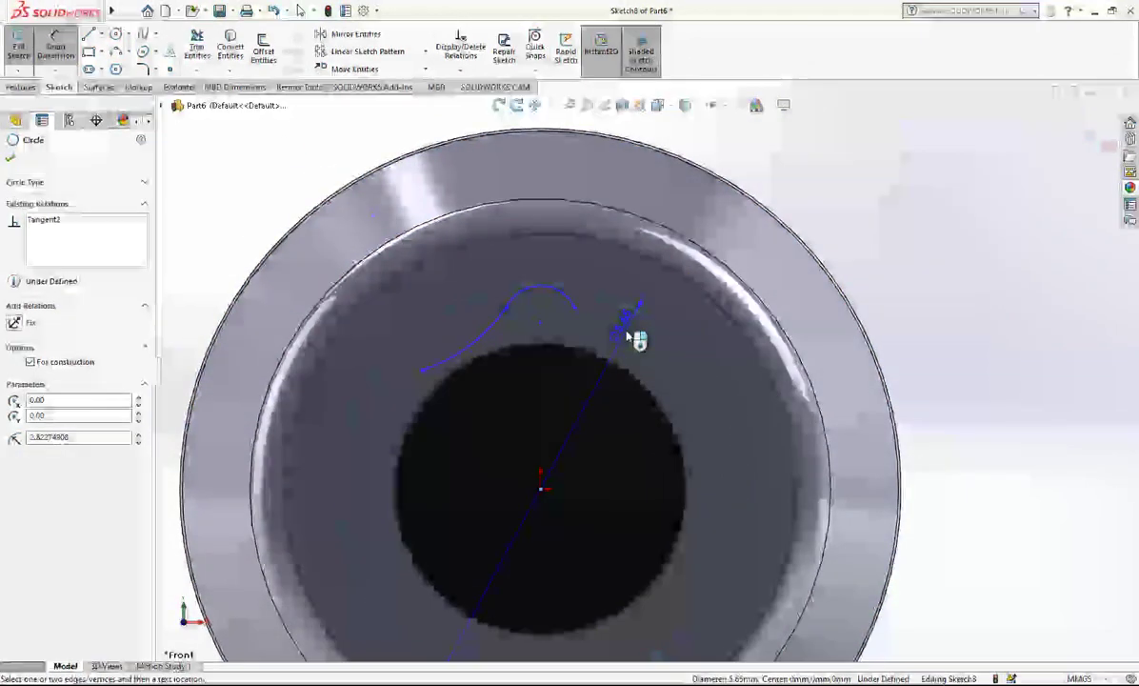
pyautogui.click(630, 335)
pyautogui.write('5.6')
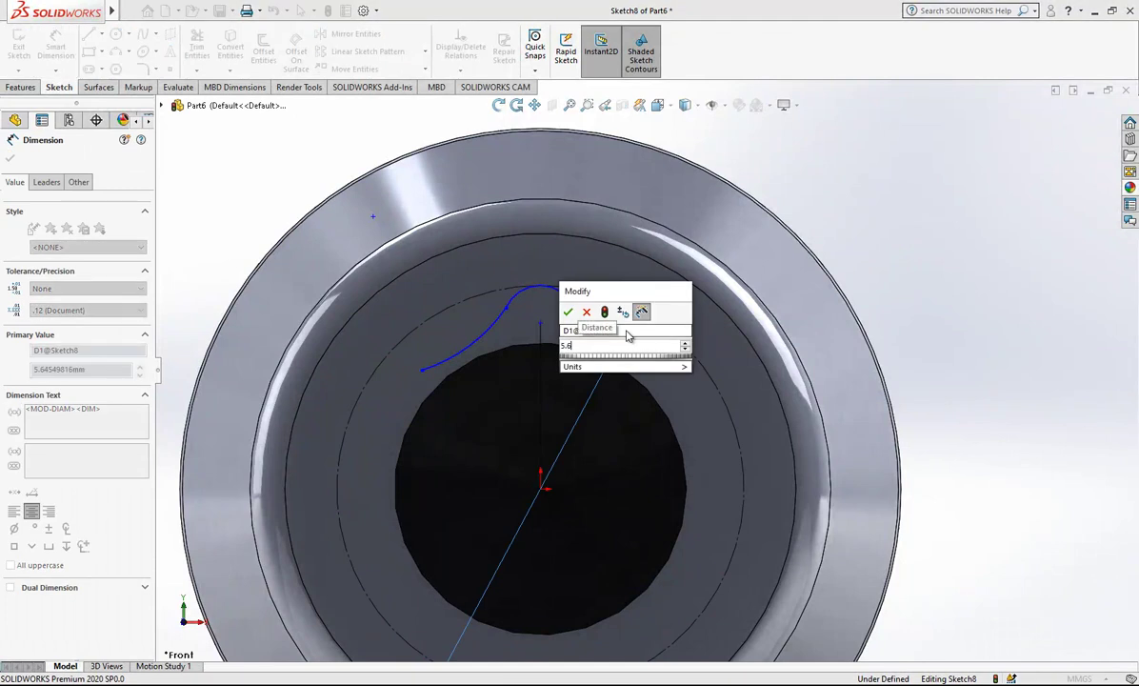
pyautogui.press('Return')
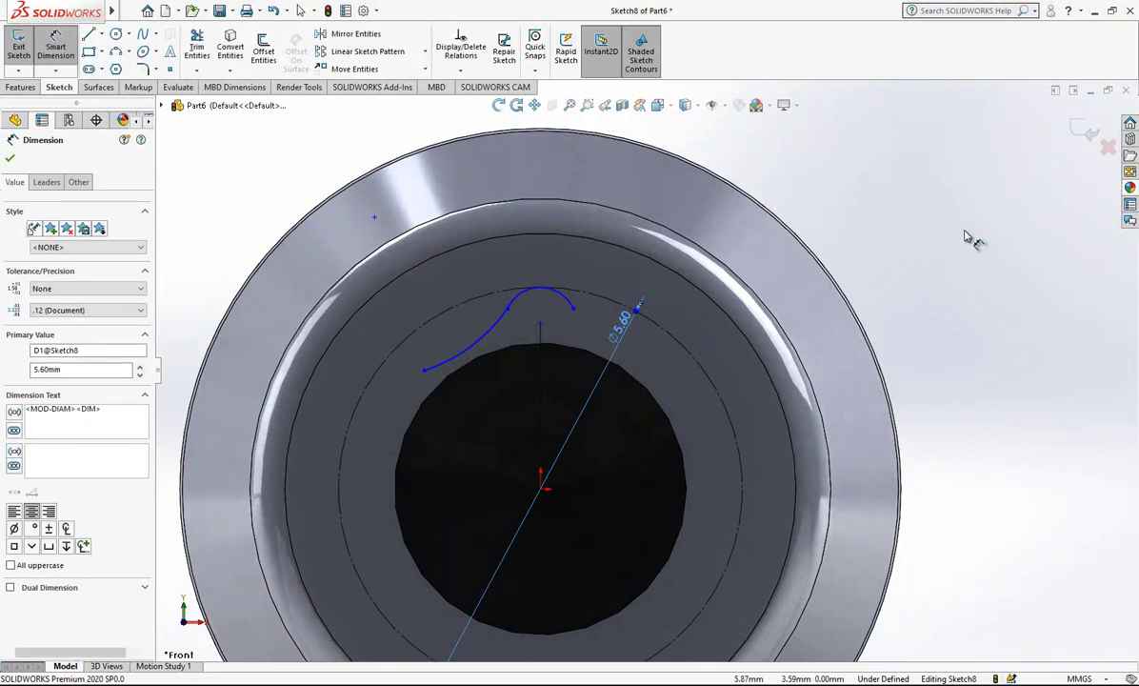
pyautogui.click(967, 238)
pyautogui.scroll(-2, 527, 323)
# Dimension the top arc's radius with the expression 5.6/10, giving 0.56 mm
pyautogui.click(590, 304)
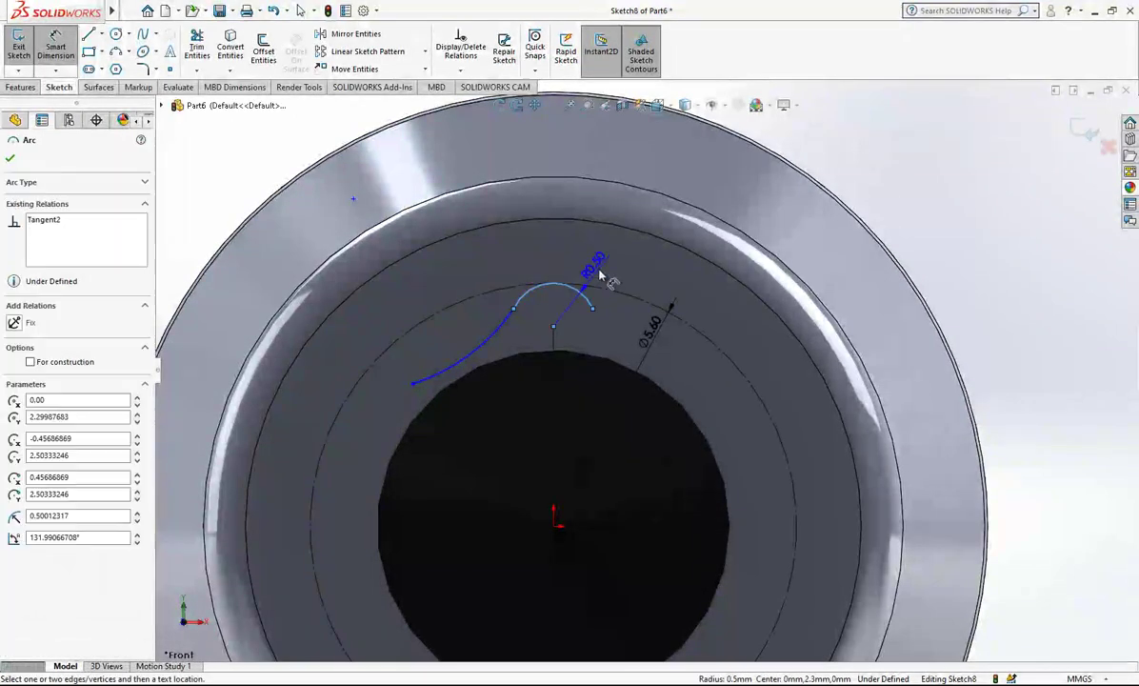
pyautogui.click(602, 271)
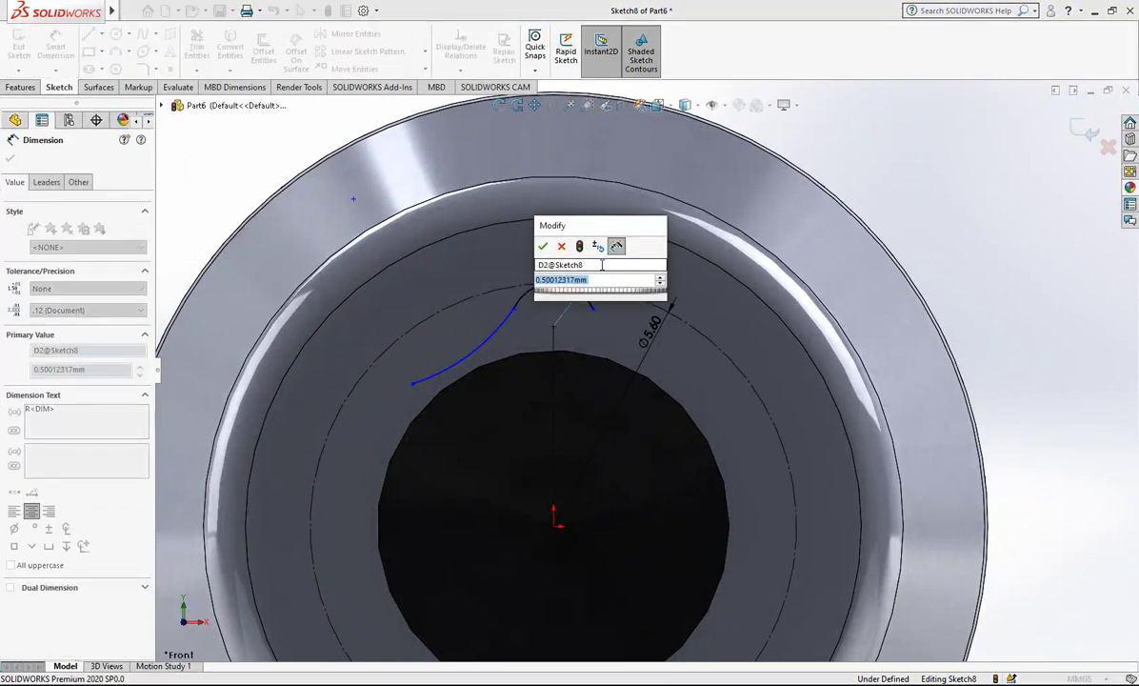
pyautogui.write('5.6')
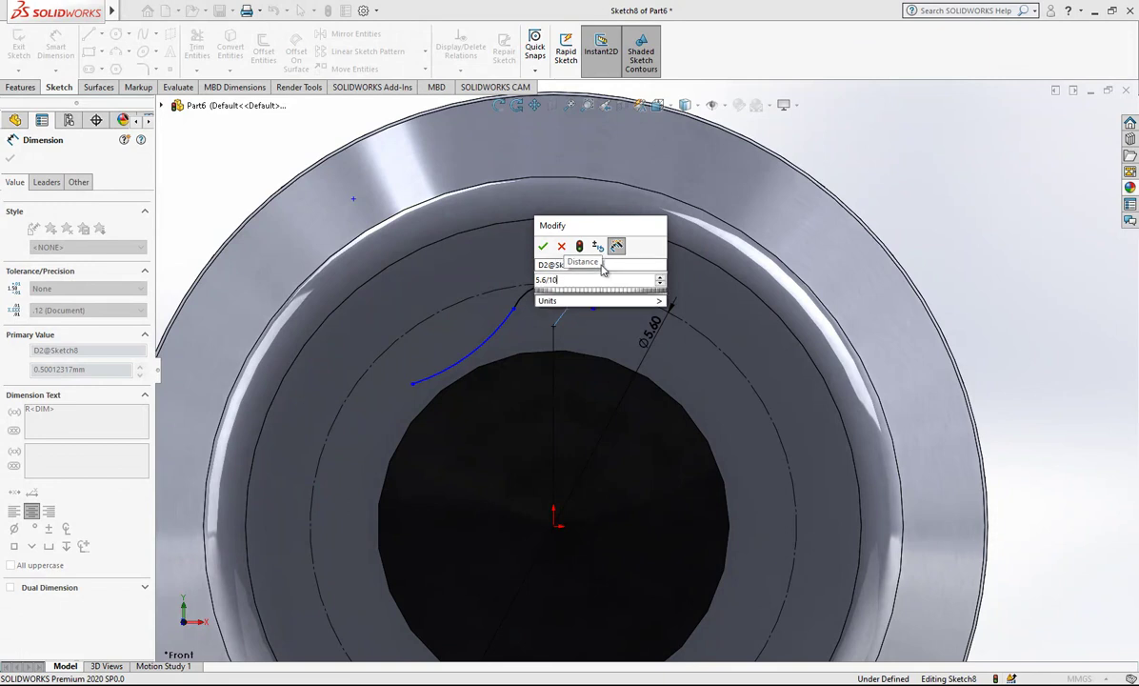
pyautogui.write('/10')
pyautogui.press('Return')
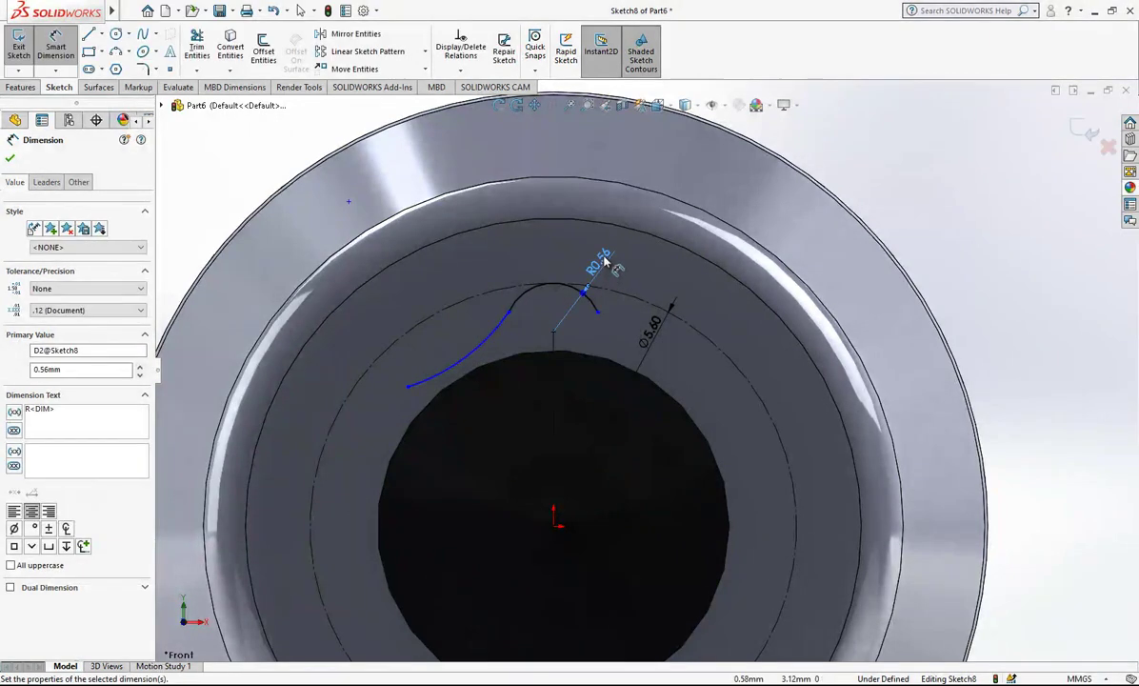
pyautogui.scroll(2, 617, 278)
pyautogui.scroll(-4, 618, 333)
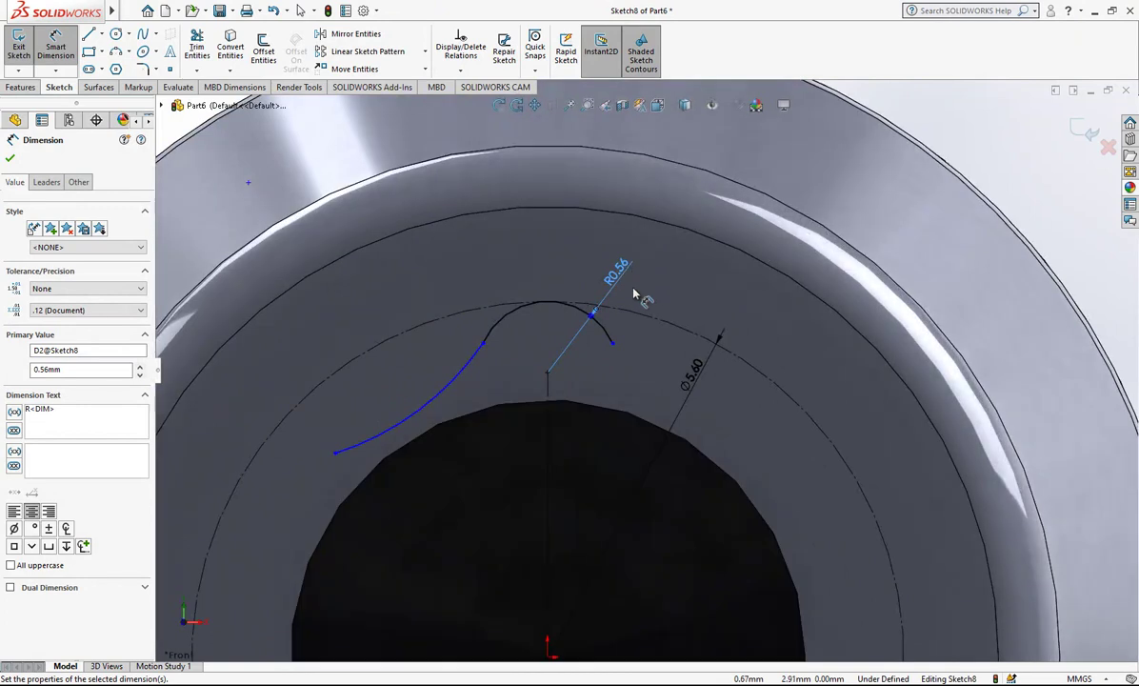
pyautogui.scroll(3, 635, 293)
pyautogui.click(914, 200)
# Dimension the adjoining concave arc's radius with the expression 5.6*0.175, giving 0.98 mm
pyautogui.scroll(-3, 635, 364)
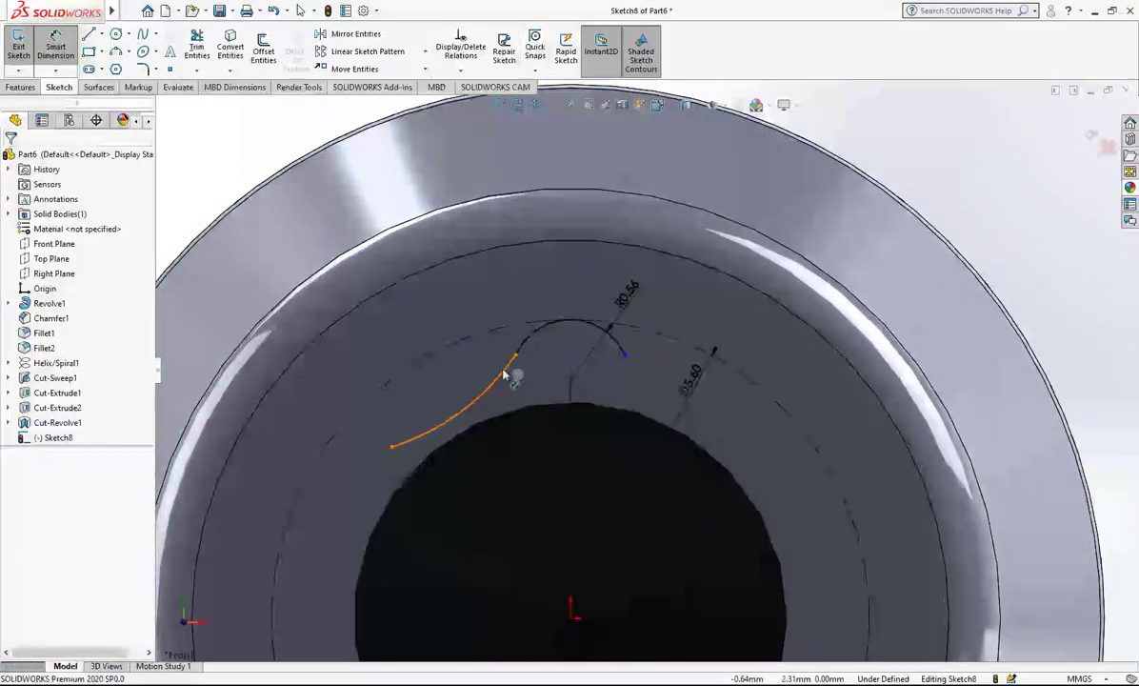
pyautogui.click(511, 374)
pyautogui.click(473, 303)
pyautogui.write('5.6')
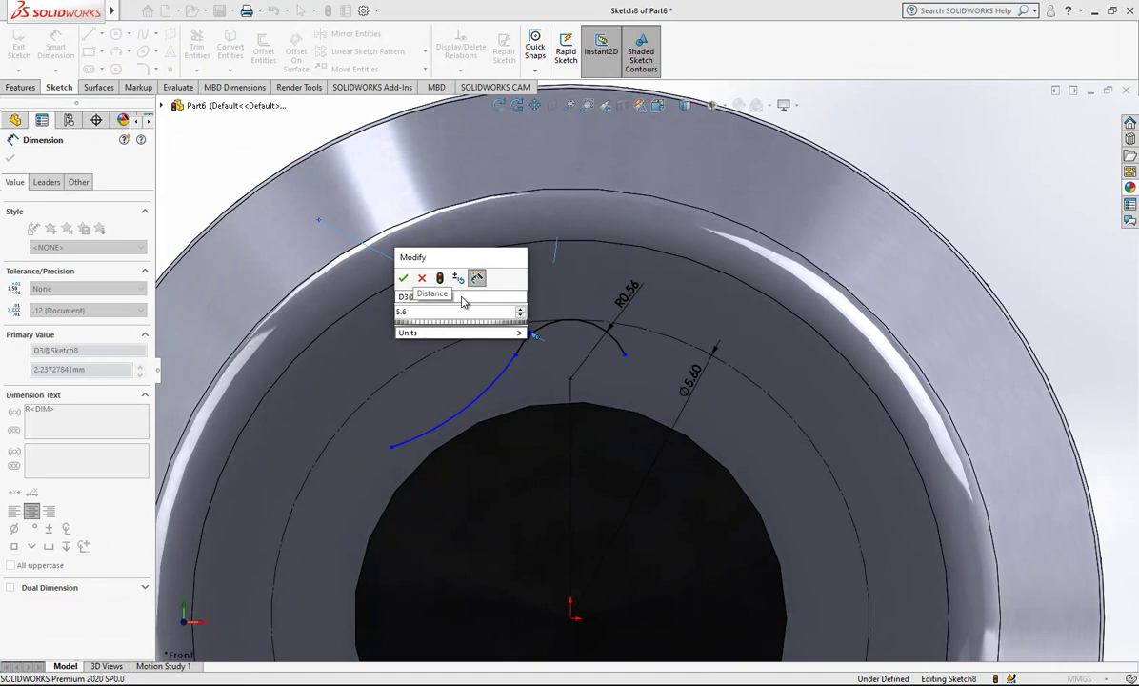
pyautogui.write('/')
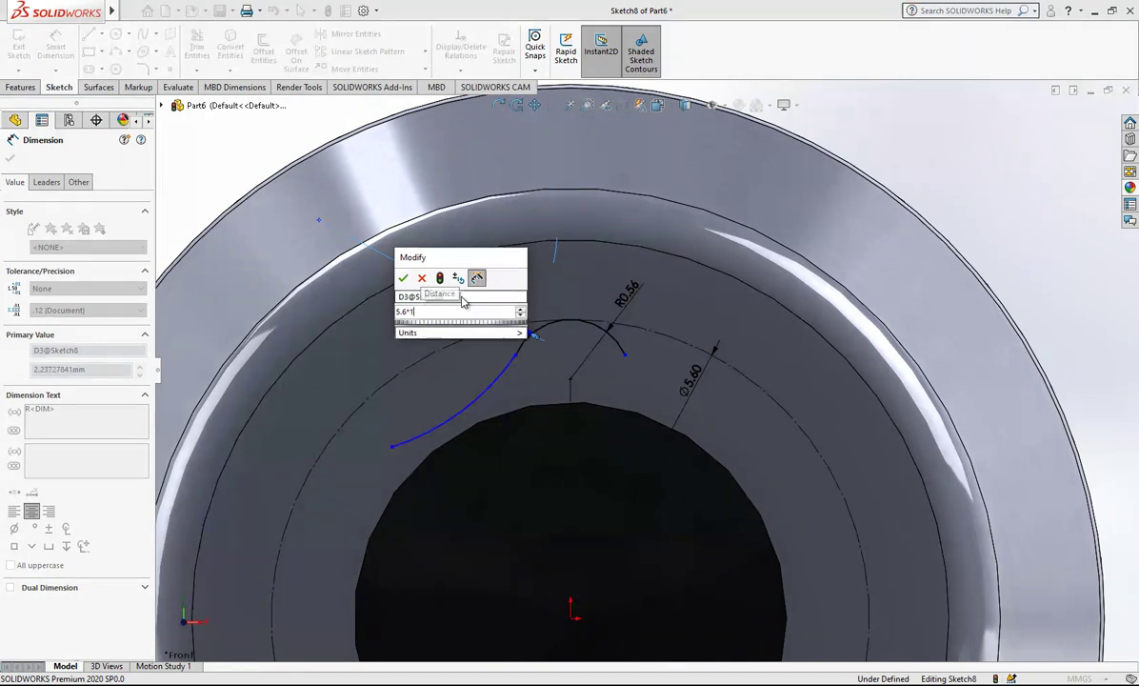
pyautogui.press('BackSpace')
pyautogui.press('BackSpace')
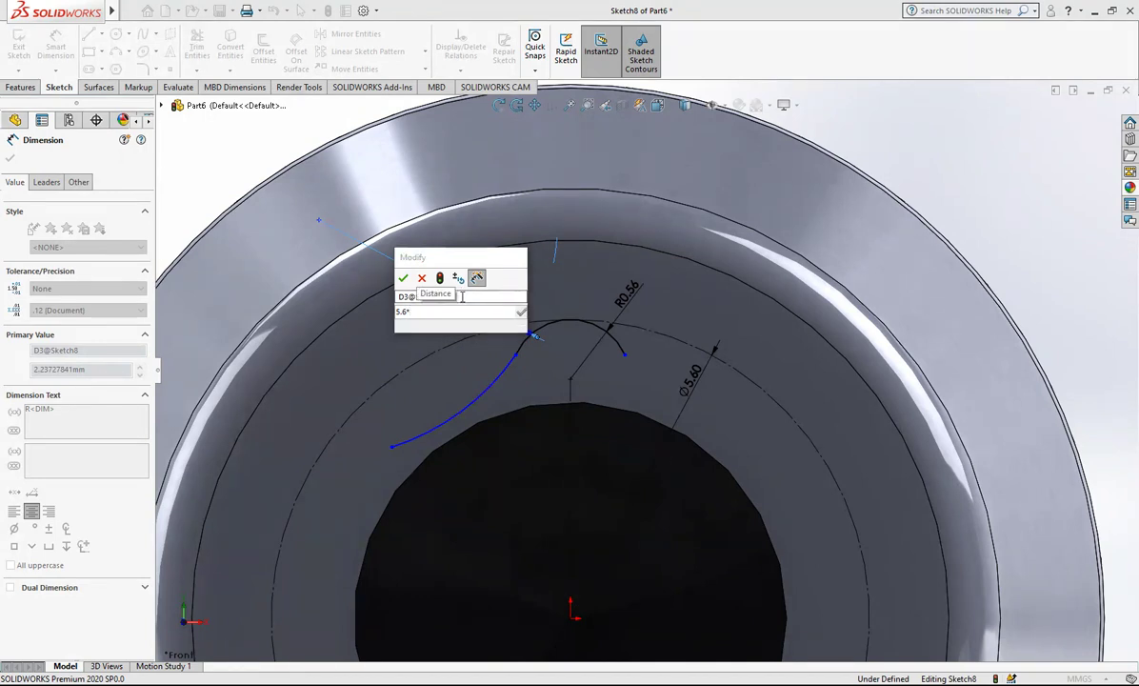
pyautogui.write('0.175')
pyautogui.press('Return')
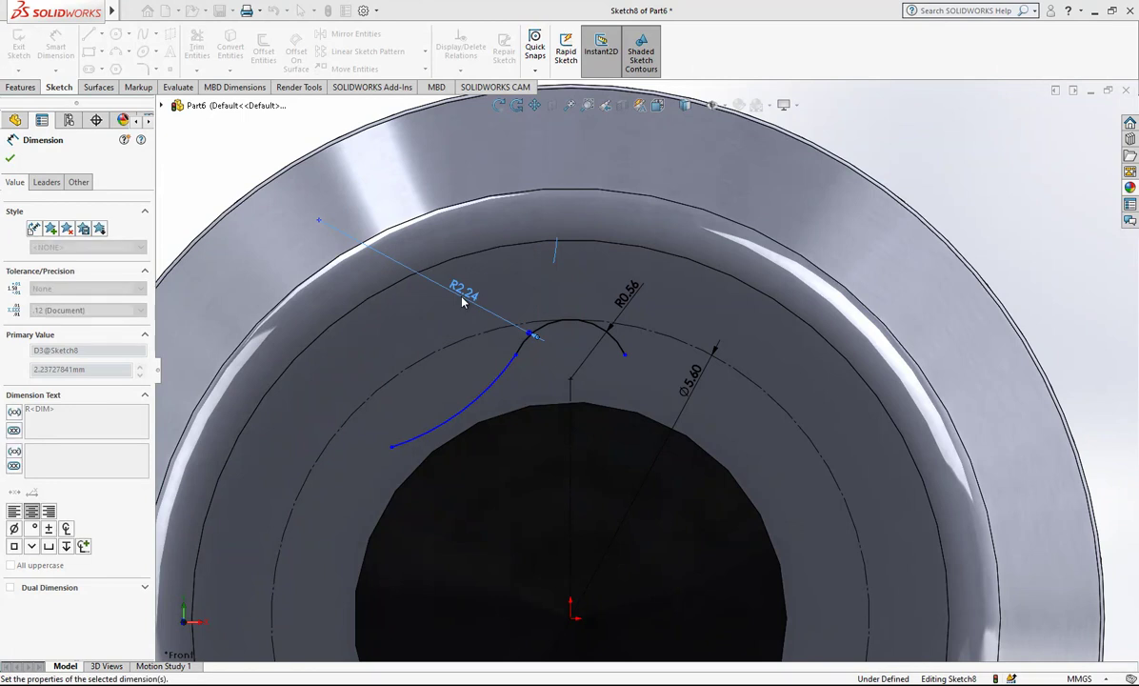
pyautogui.press('Escape')
# Extend the concave arc's free end away from the top arc and make the two arcs tangent
pyautogui.click(536, 339)
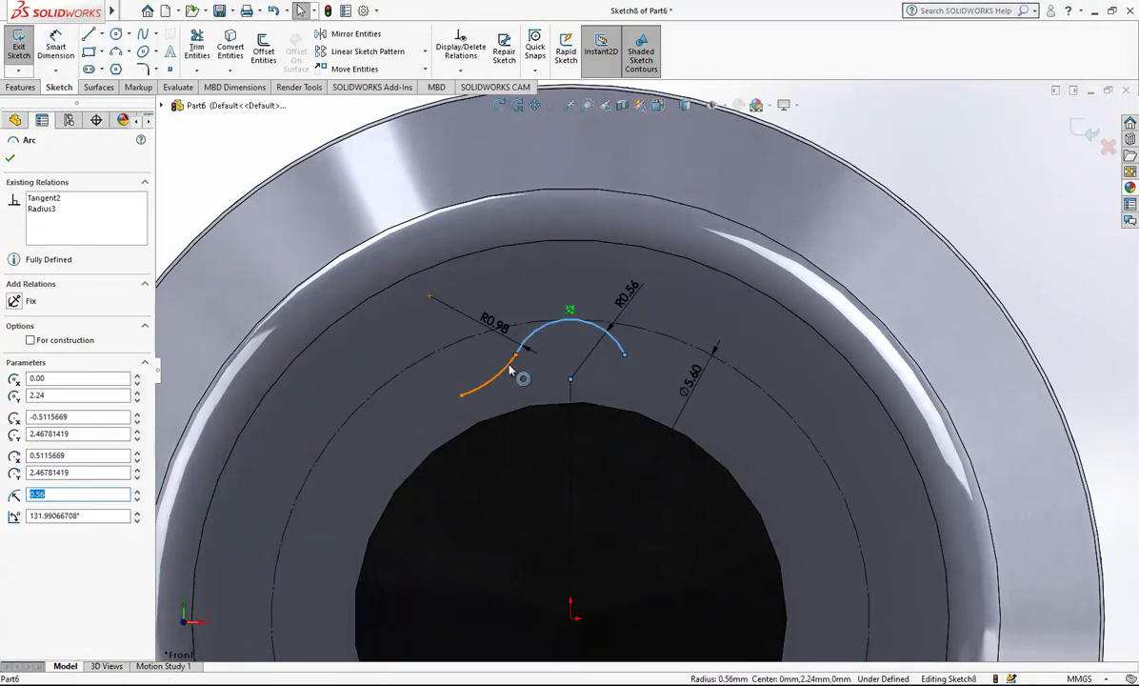
pyautogui.press('Escape')
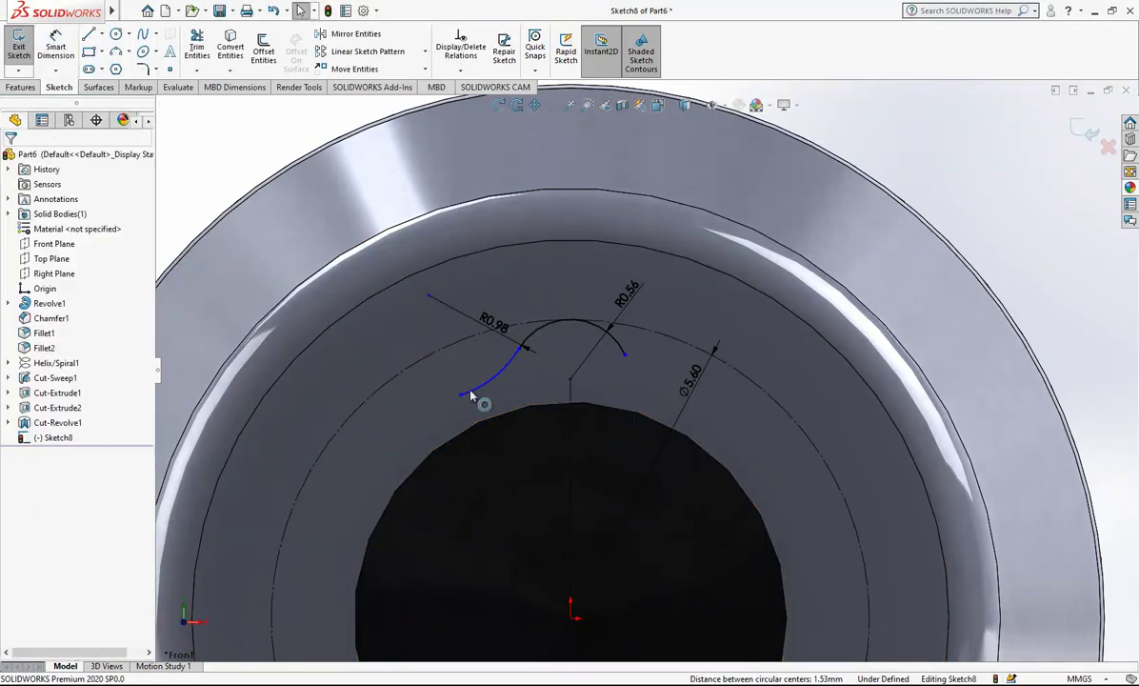
pyautogui.moveTo(460, 395); pyautogui.dragTo(422, 415)
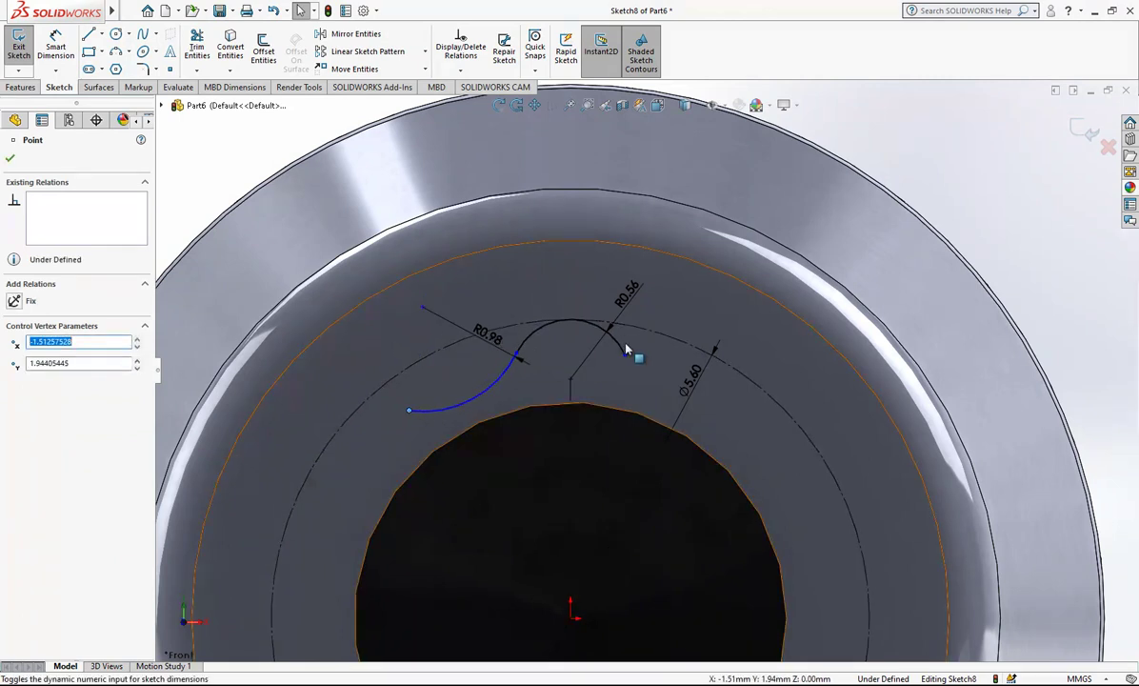
pyautogui.click(578, 320)
pyautogui.keyDown('ctrl'); pyautogui.click(500, 383); pyautogui.keyUp('ctrl')
# Create a circular sketch pattern of both arcs about the origin with 6 equally spaced instances over 360°
pyautogui.scroll(3, 474, 344)
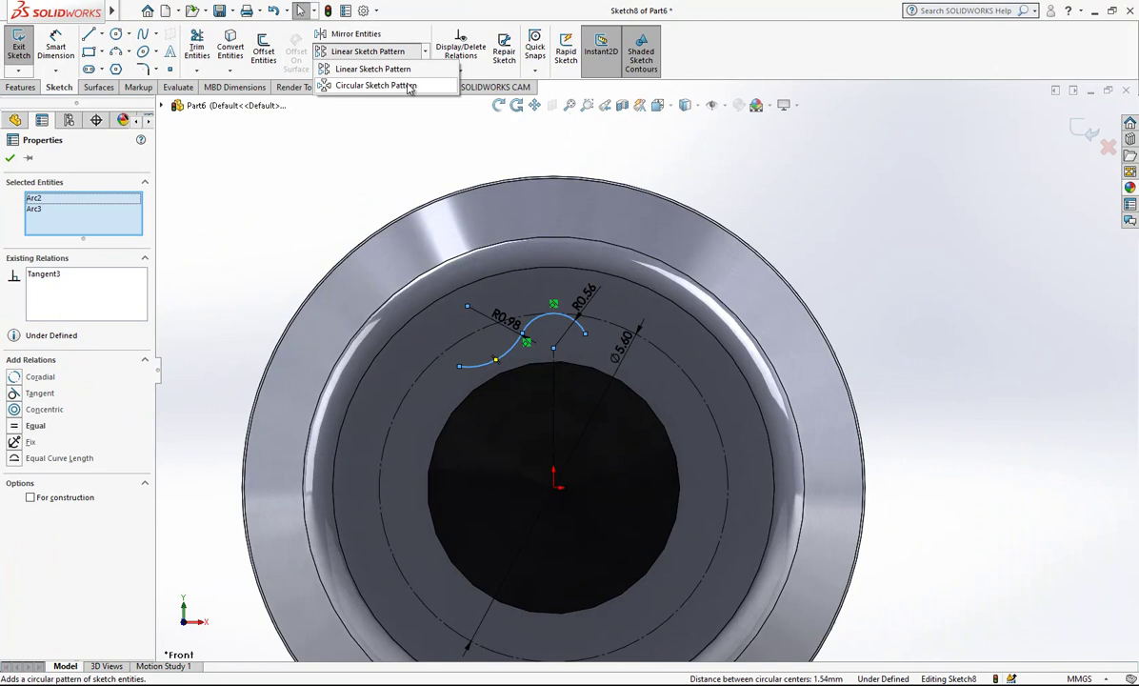
pyautogui.click(409, 87)
pyautogui.click(139, 327)
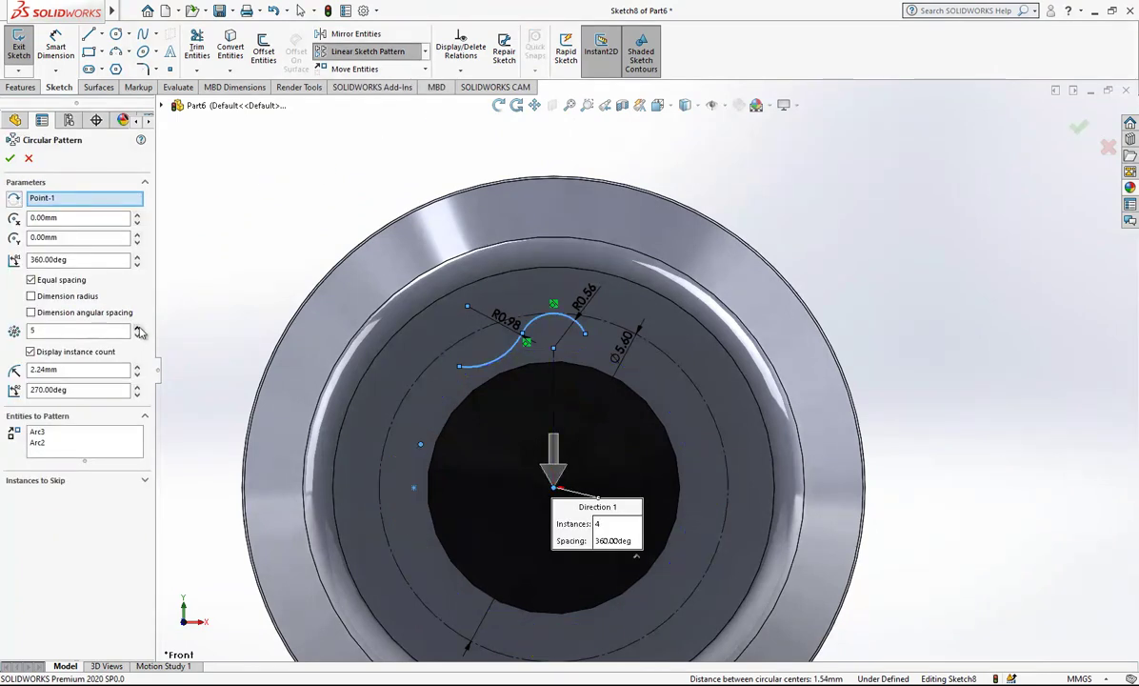
pyautogui.click(138, 326)
pyautogui.click(10, 159)
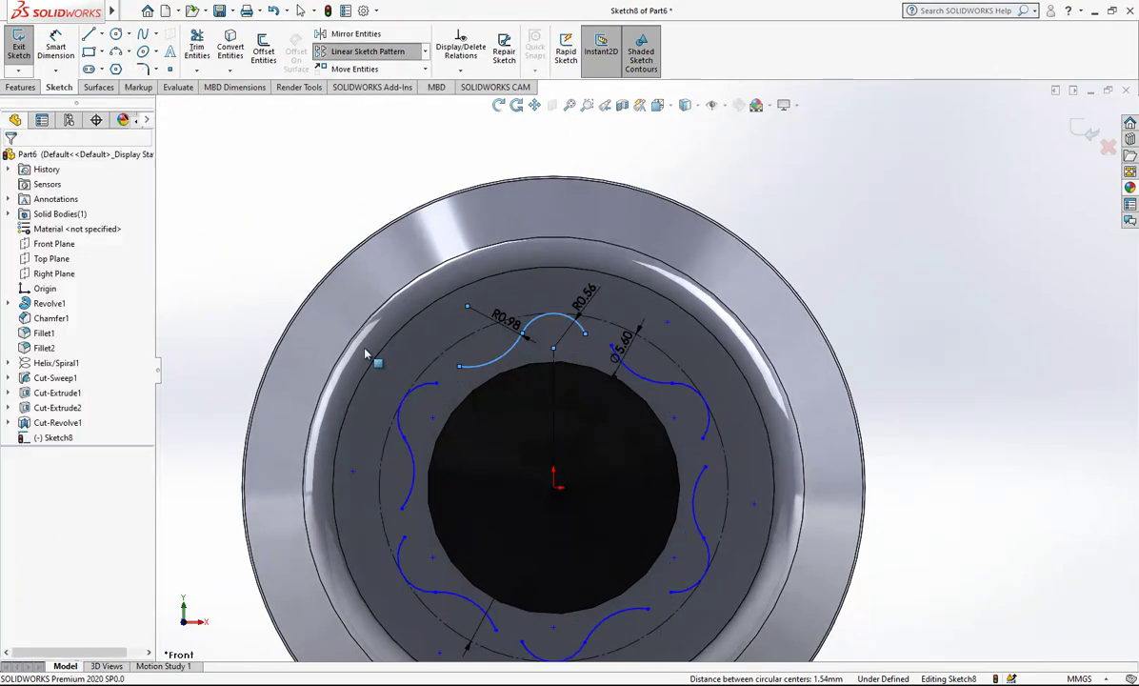
# Join the original concave arc's free end to the endpoint of the adjacent patterned lobe arc, closing the six-lobe outline
pyautogui.click(438, 383)
pyautogui.click(466, 368)
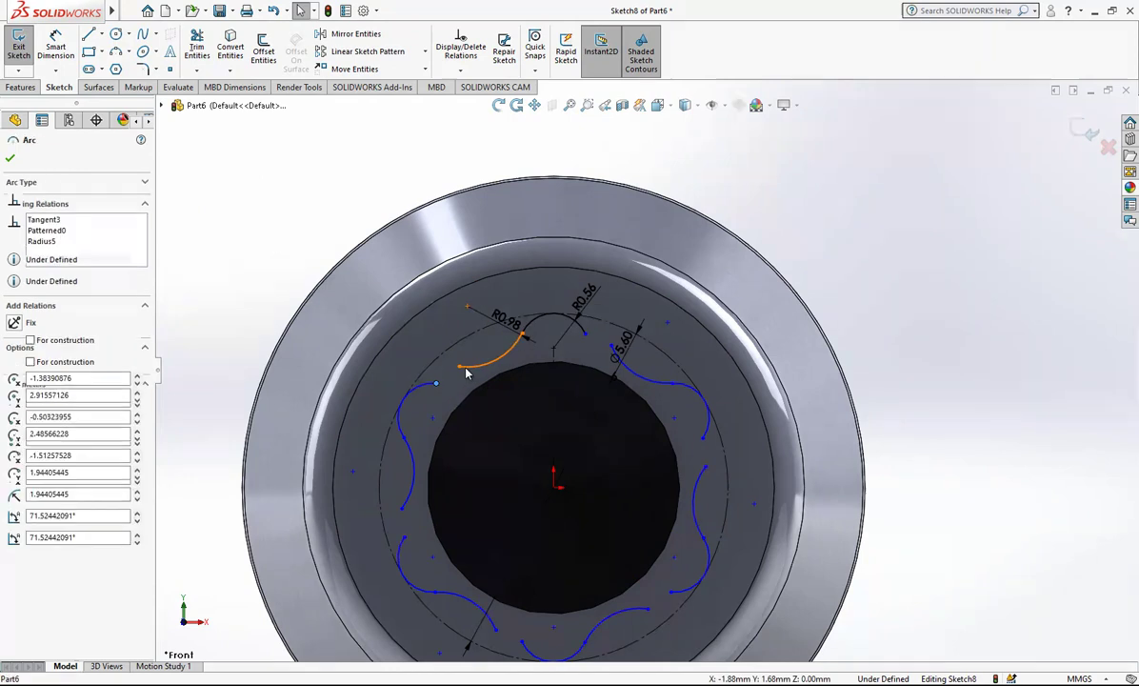
pyautogui.moveTo(457, 368); pyautogui.dragTo(437, 387)
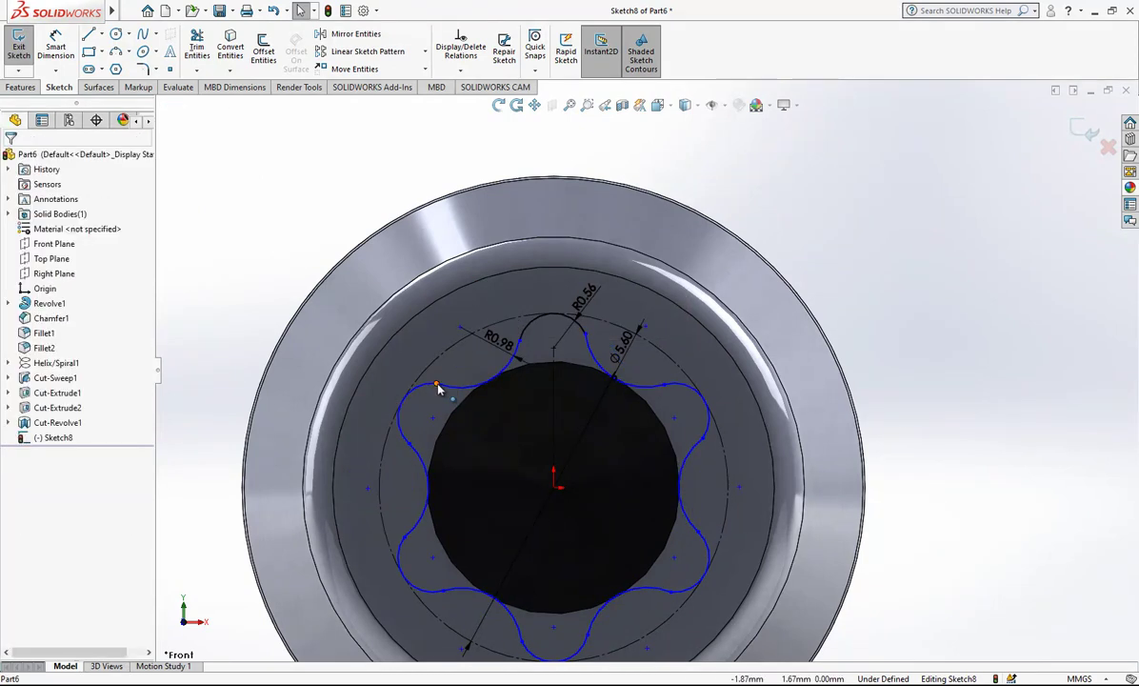
# Make the original concave arc tangent to the adjacent patterned lobe arc at the upper left
pyautogui.scroll(2, 438, 386)
pyautogui.scroll(-2, 473, 384)
pyautogui.click(517, 381)
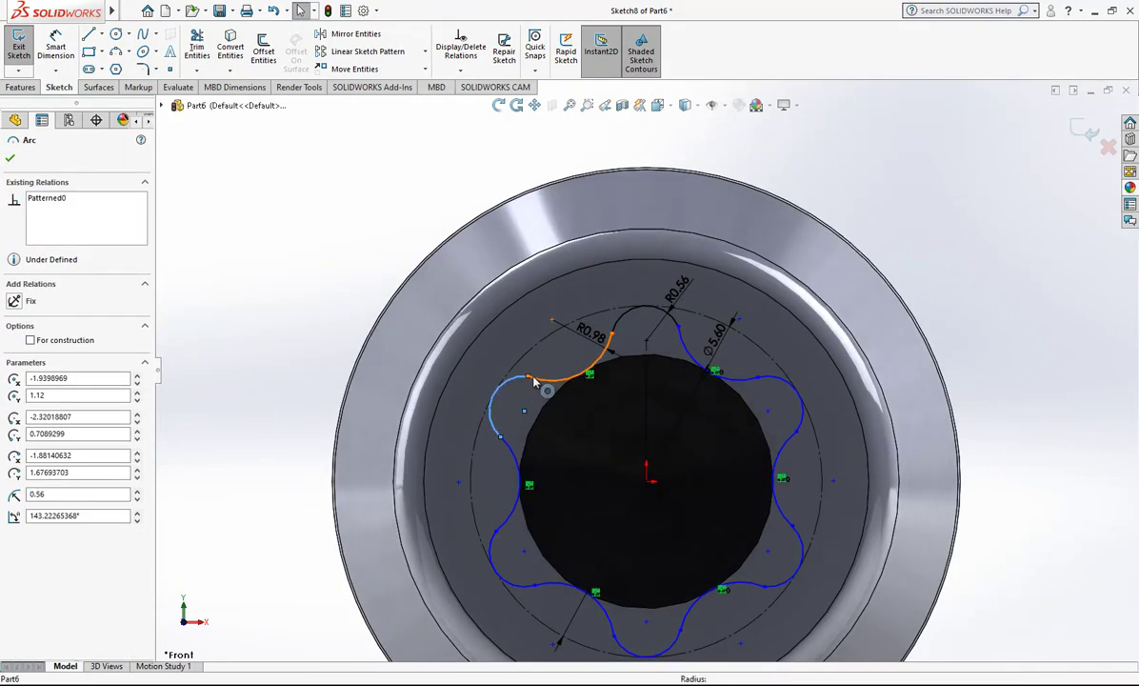
pyautogui.keyDown('ctrl'); pyautogui.click(535, 379); pyautogui.keyUp('ctrl')
pyautogui.click(38, 393)
pyautogui.press('Escape')
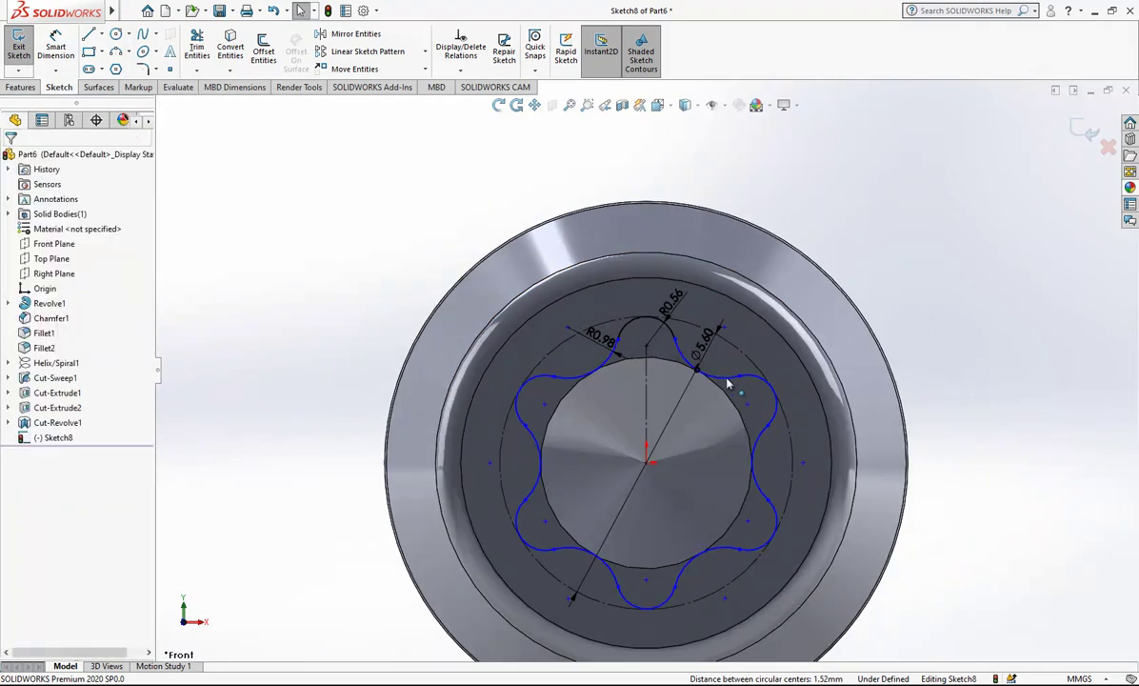
# Make the bottom lobe's arc tangent to the 5.60 mm construction circle
pyautogui.scroll(-3, 749, 399)
pyautogui.scroll(2, 765, 467)
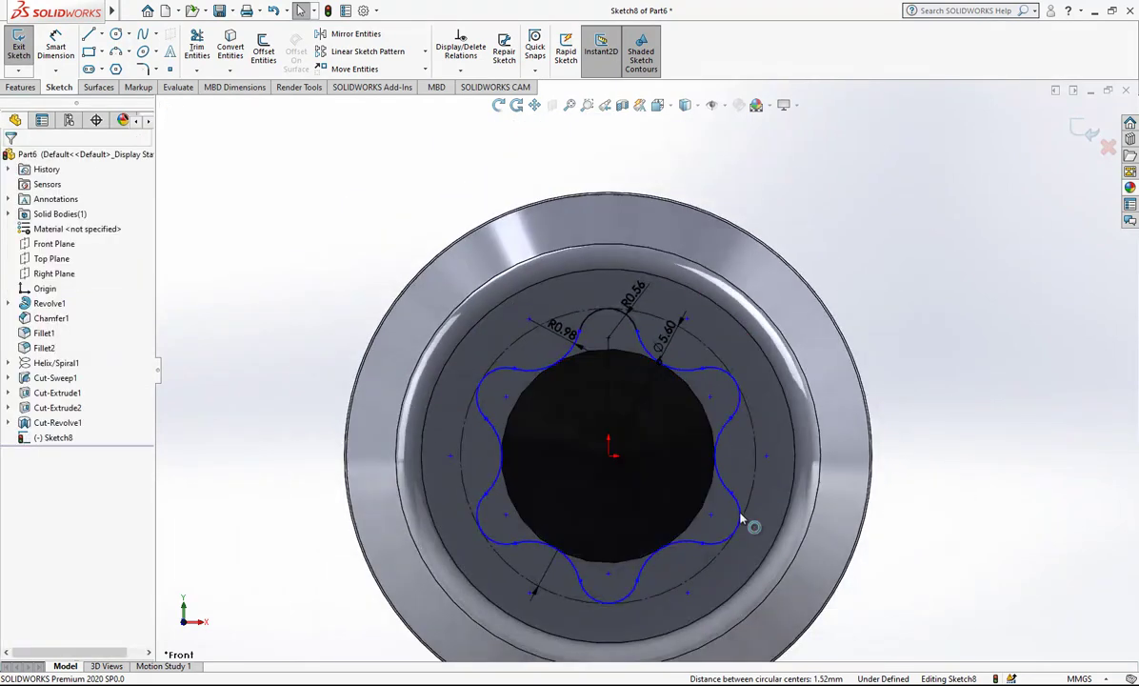
pyautogui.click(624, 601)
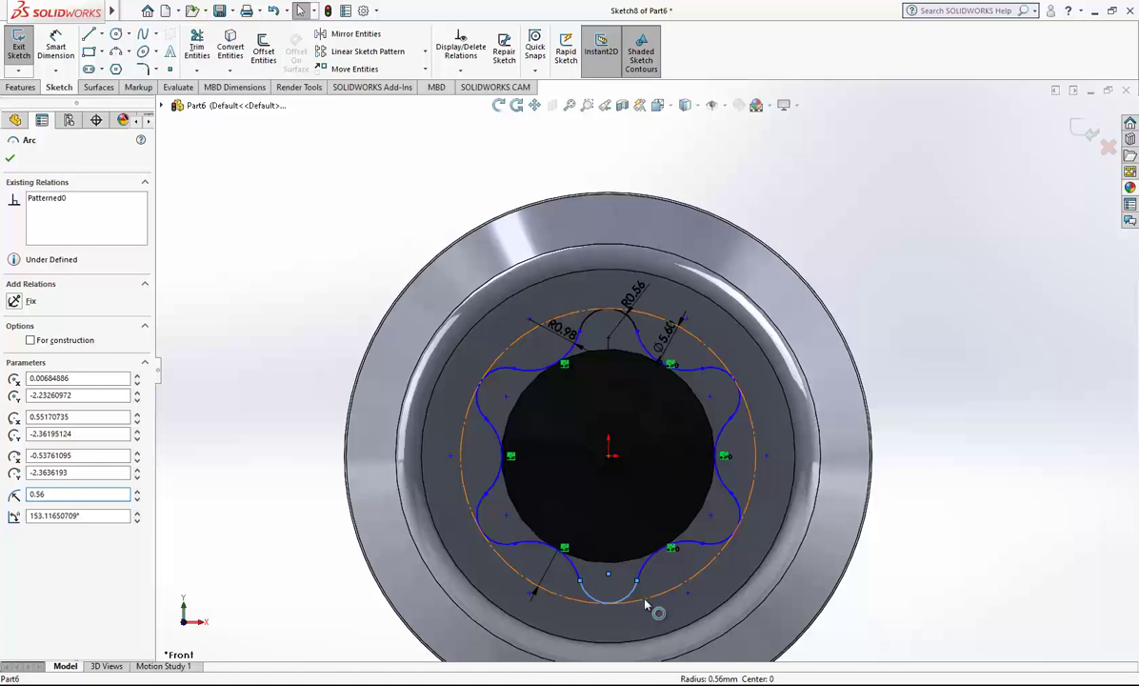
pyautogui.click(621, 600)
pyautogui.keyDown('ctrl'); pyautogui.click(623, 601); pyautogui.keyUp('ctrl')
pyautogui.click(37, 394)
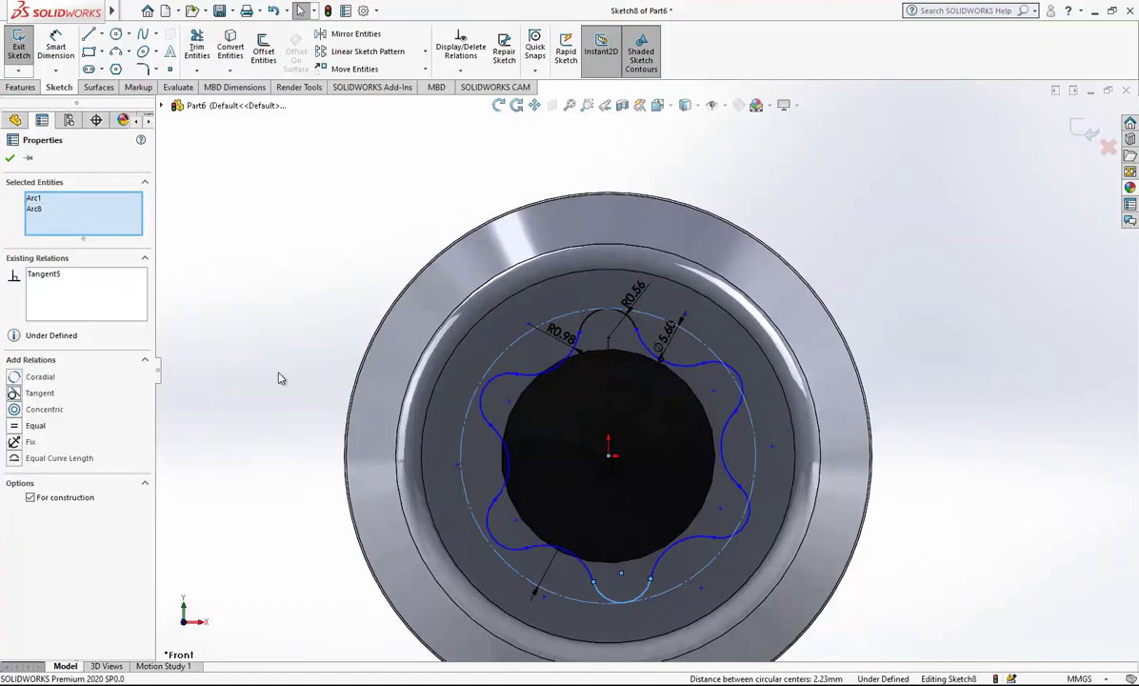
pyautogui.press('Escape')
# Make the upper-left lobe's arc tangent to the same construction circle
pyautogui.click(484, 383)
pyautogui.keyDown('ctrl'); pyautogui.click(486, 376); pyautogui.keyUp('ctrl')
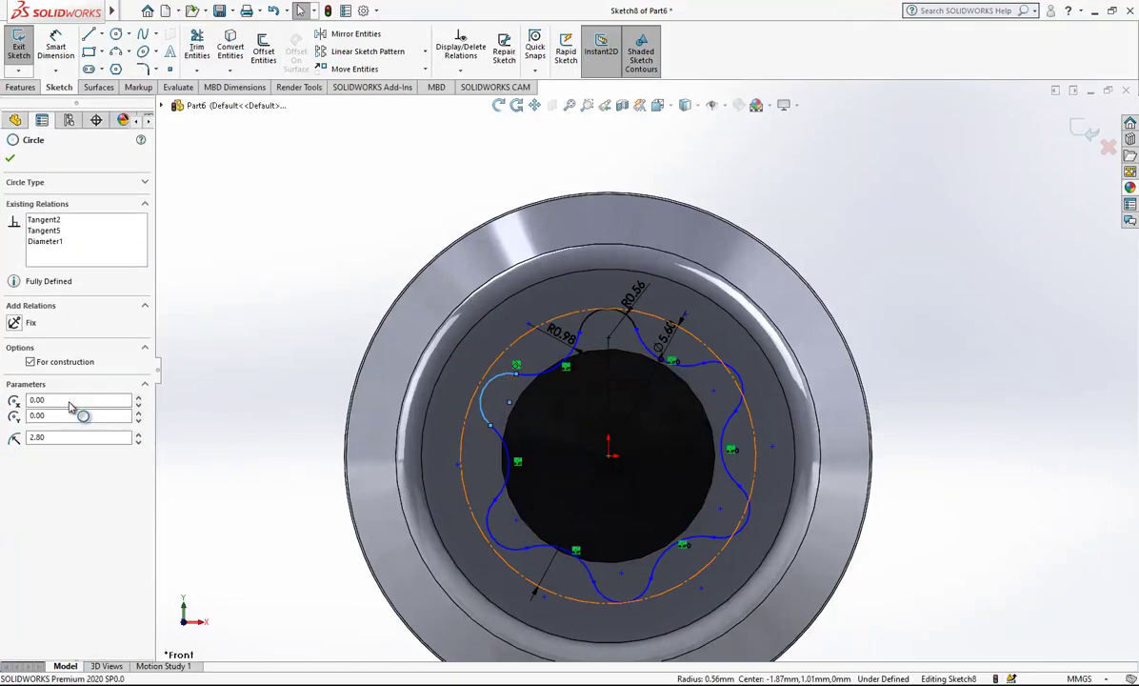
pyautogui.click(36, 391)
pyautogui.press('Escape')
pyautogui.scroll(2, 722, 409)
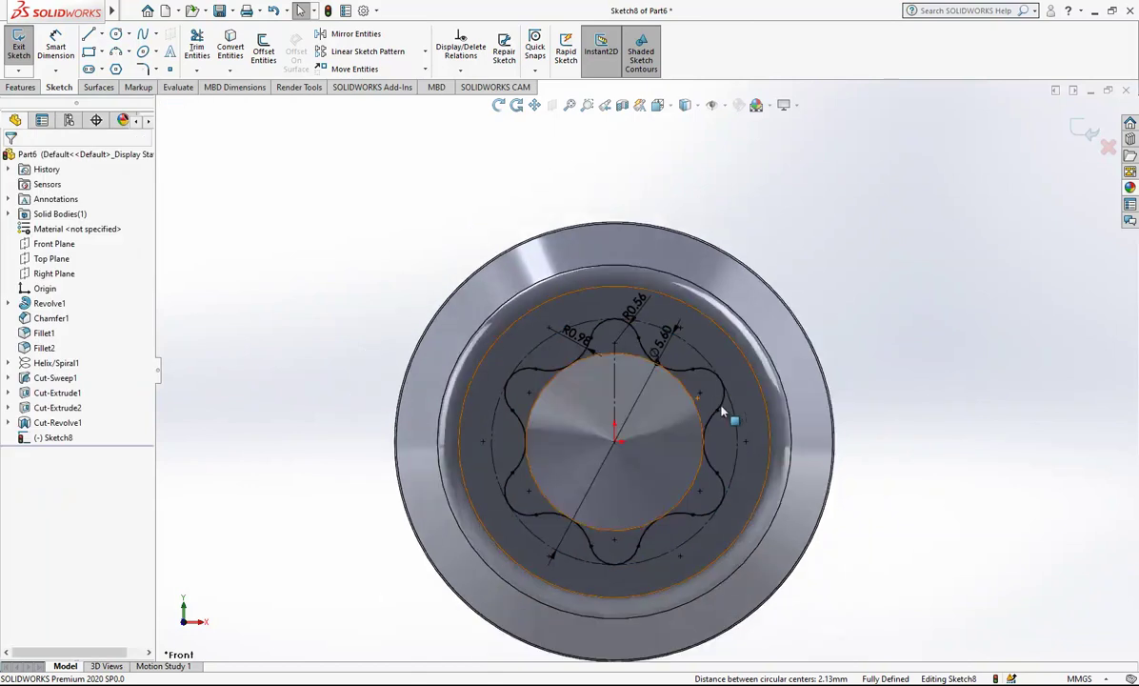
# Cut-extrude the six-lobe sketch 3.5 mm blind into the screw head
pyautogui.scroll(-2, 700, 426)
pyautogui.scroll(2, 699, 425)
pyautogui.scroll(-1, 697, 419)
pyautogui.moveTo(695, 423); pyautogui.dragTo(669, 351, button='middle')
pyautogui.scroll(1, 669, 350)
pyautogui.scroll(-2, 527, 222)
pyautogui.scroll(-2, 528, 225)
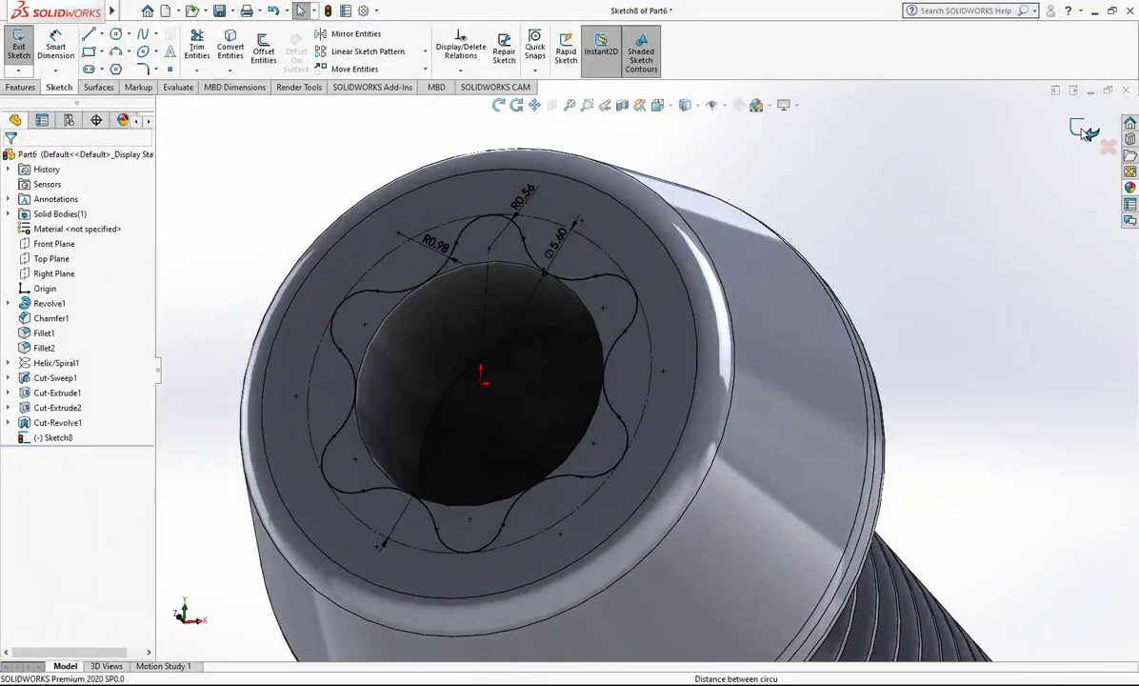
pyautogui.hotkey('ctrl', 'b')
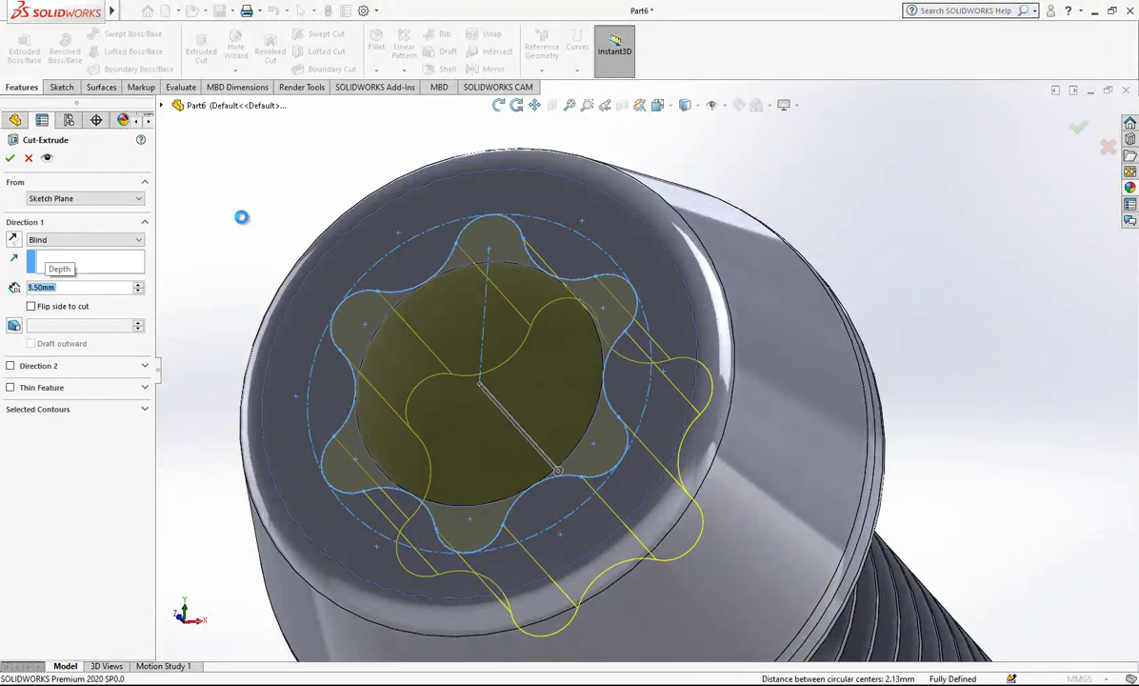
pyautogui.press('Return')
pyautogui.scroll(3, 830, 267)
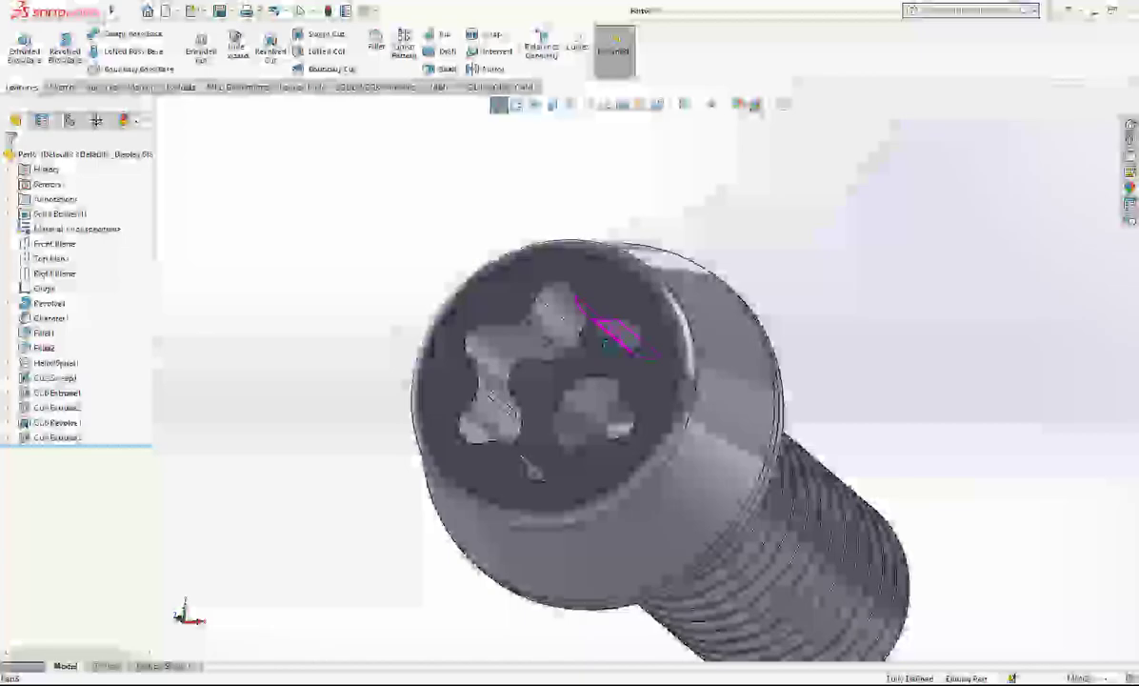
# Examine the six-lobe recess and the central bore from several angles, including the extent of the new cut
pyautogui.moveTo(606, 343); pyautogui.dragTo(579, 332, button='middle')
pyautogui.scroll(-1, 568, 369)
pyautogui.scroll(1, 585, 325)
pyautogui.press('Escape')
pyautogui.scroll(1, 596, 362)
pyautogui.scroll(-1, 628, 384)
pyautogui.scroll(-1, 628, 381)
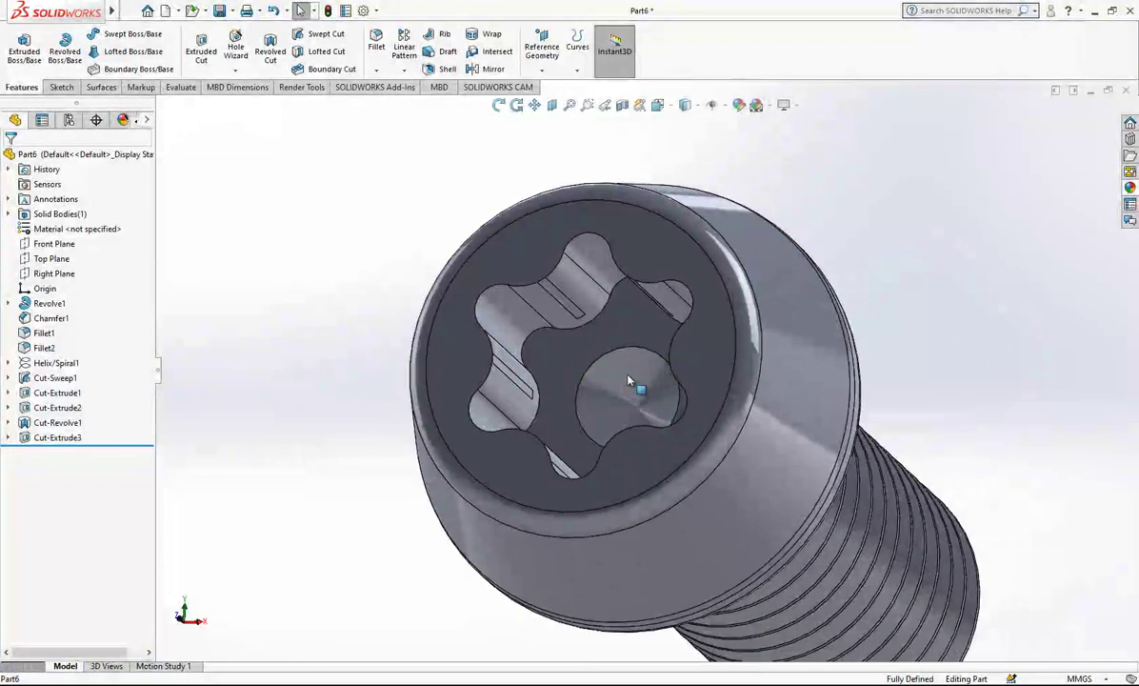
pyautogui.click(628, 381)
pyautogui.click(57, 437)
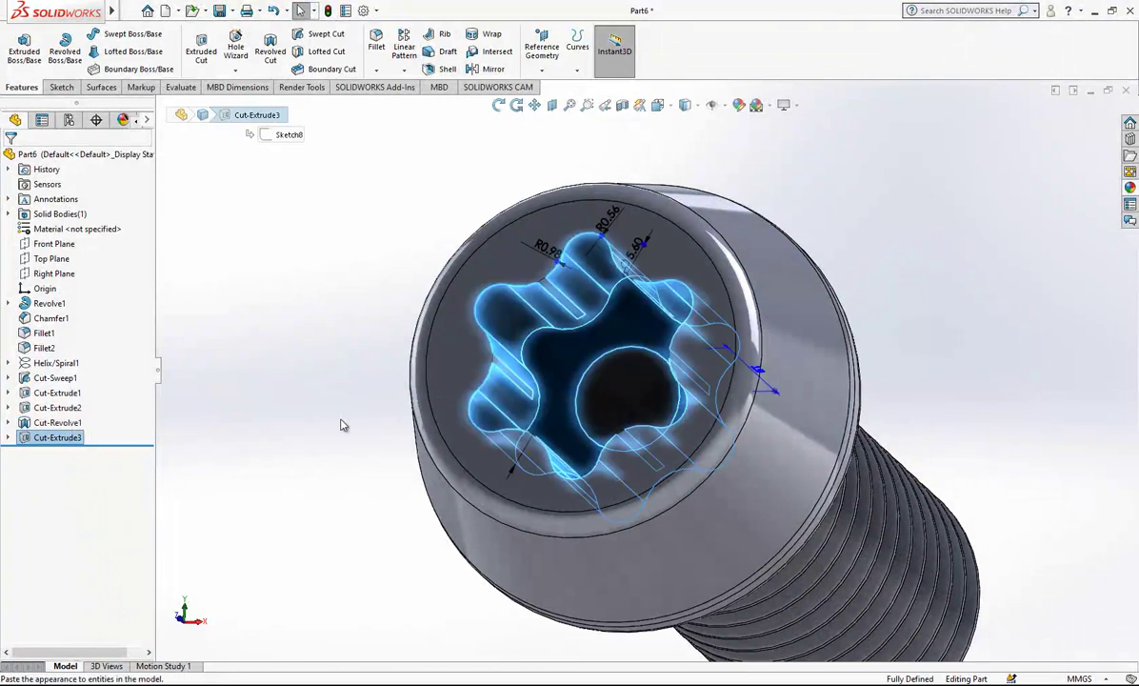
pyautogui.scroll(1, 589, 351)
pyautogui.moveTo(589, 351); pyautogui.dragTo(594, 433, button='middle')
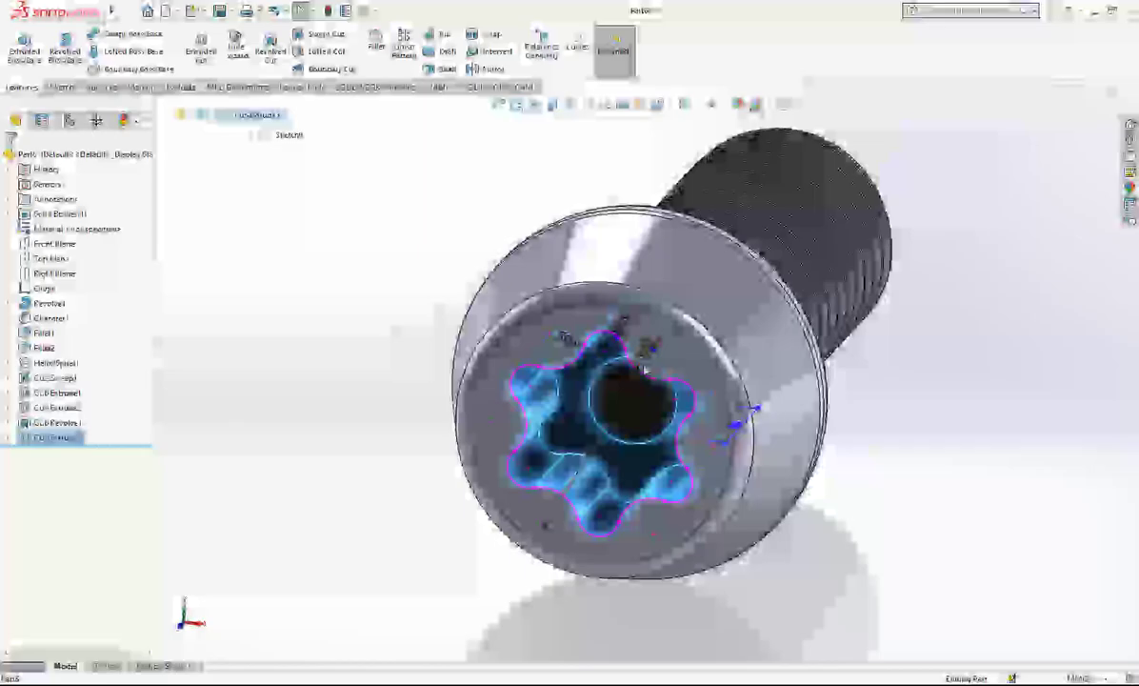
pyautogui.moveTo(644, 372); pyautogui.dragTo(640, 312, button='middle')
# Open the revolved cut's sketch to check the bore's dimensions, and exit it without editing
pyautogui.click(46, 425)
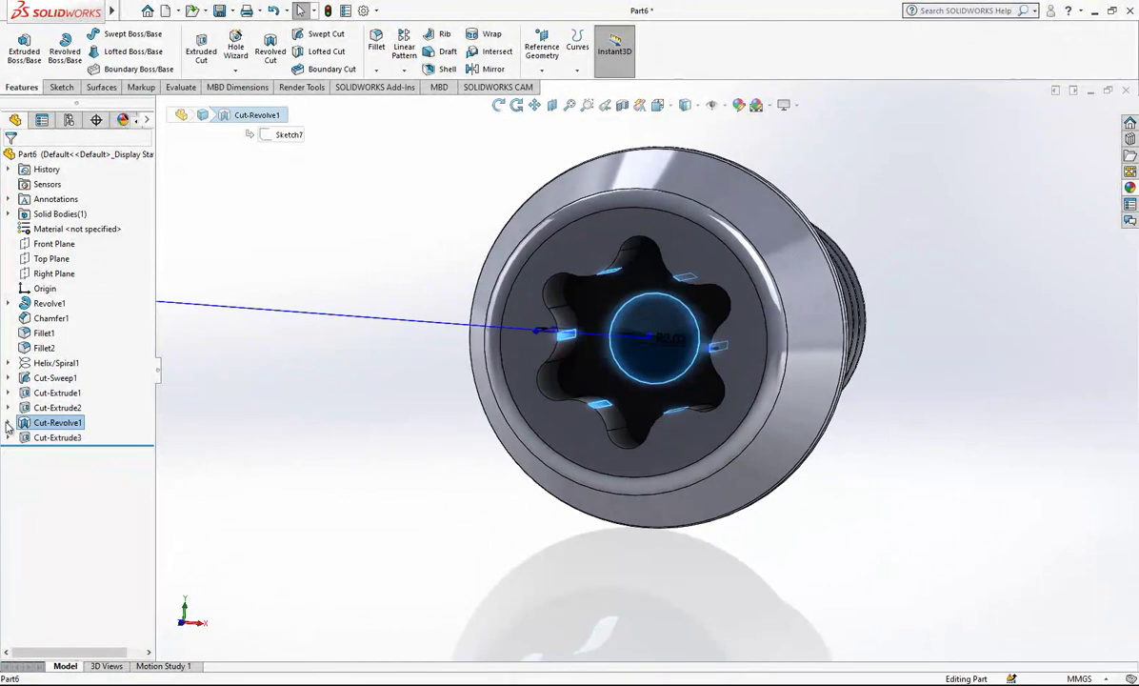
pyautogui.click(59, 437)
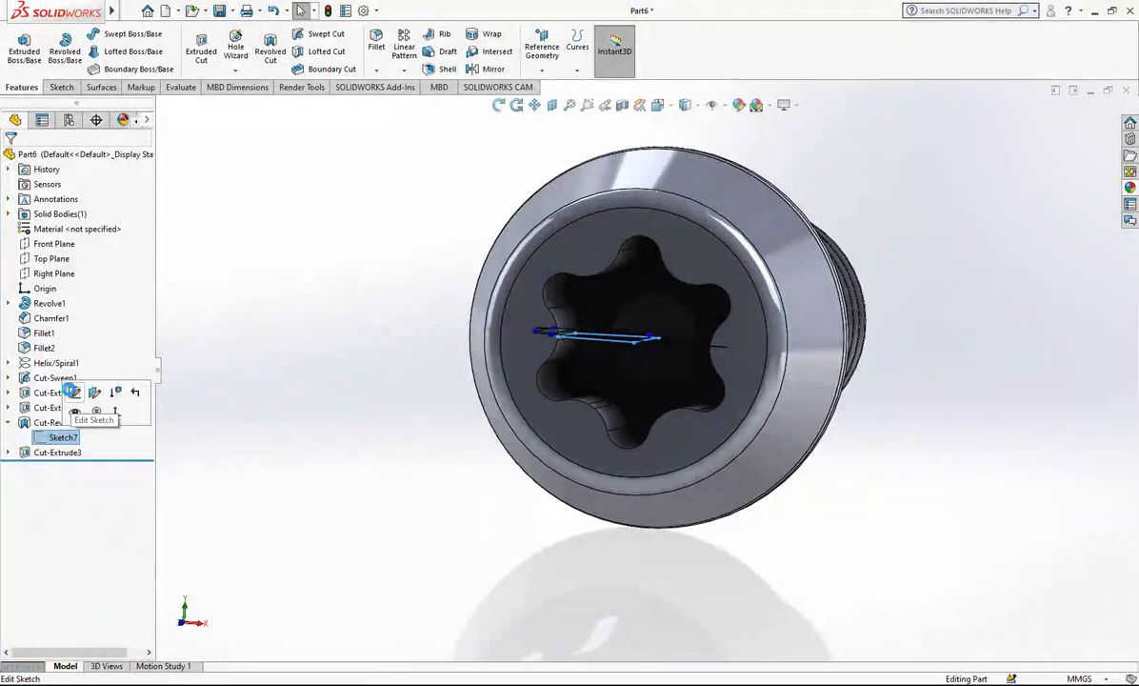
pyautogui.click(74, 391)
pyautogui.scroll(-2, 642, 329)
pyautogui.moveTo(651, 329)
pyautogui.mouseDown(button='middle')
pyautogui.moveTo(621, 375)
pyautogui.moveTo(618, 407)
pyautogui.mouseUp(button='middle')
pyautogui.scroll(1, 621, 375)
pyautogui.scroll(2, 628, 419)
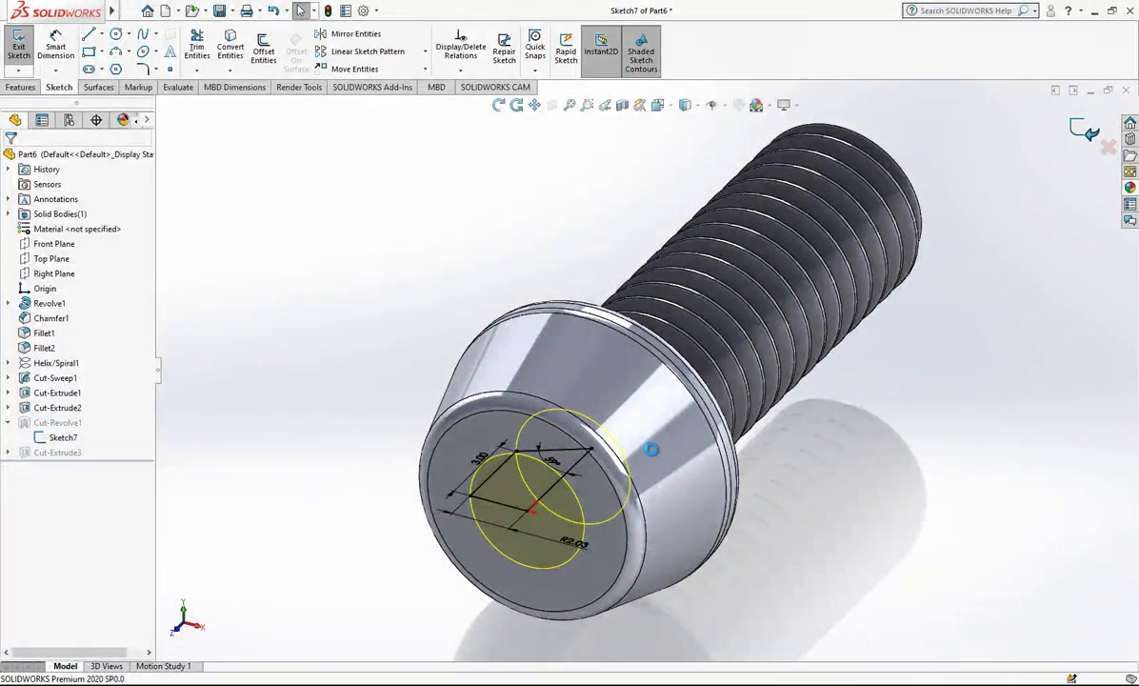
pyautogui.scroll(-1, 584, 487)
pyautogui.moveTo(585, 484)
pyautogui.mouseDown(button='middle')
pyautogui.moveTo(590, 376)
pyautogui.moveTo(322, 330)
pyautogui.mouseUp(button='middle')
# Set the six-lobe cut's blind depth to 3 mm
pyautogui.click(55, 451)
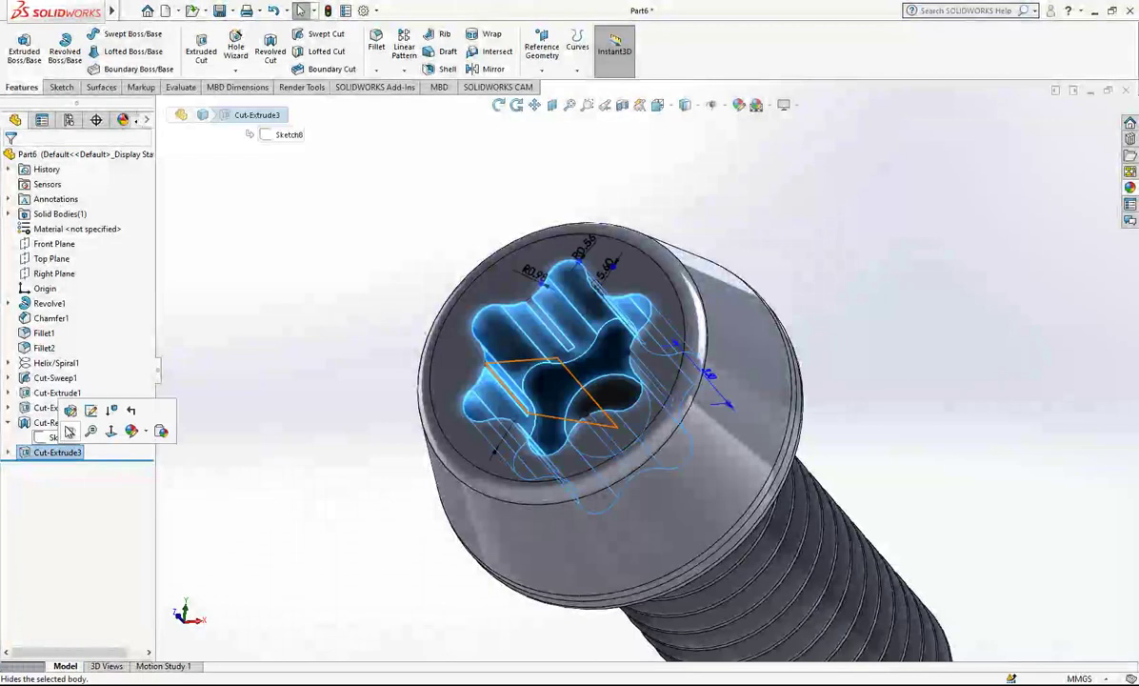
pyautogui.click(69, 431)
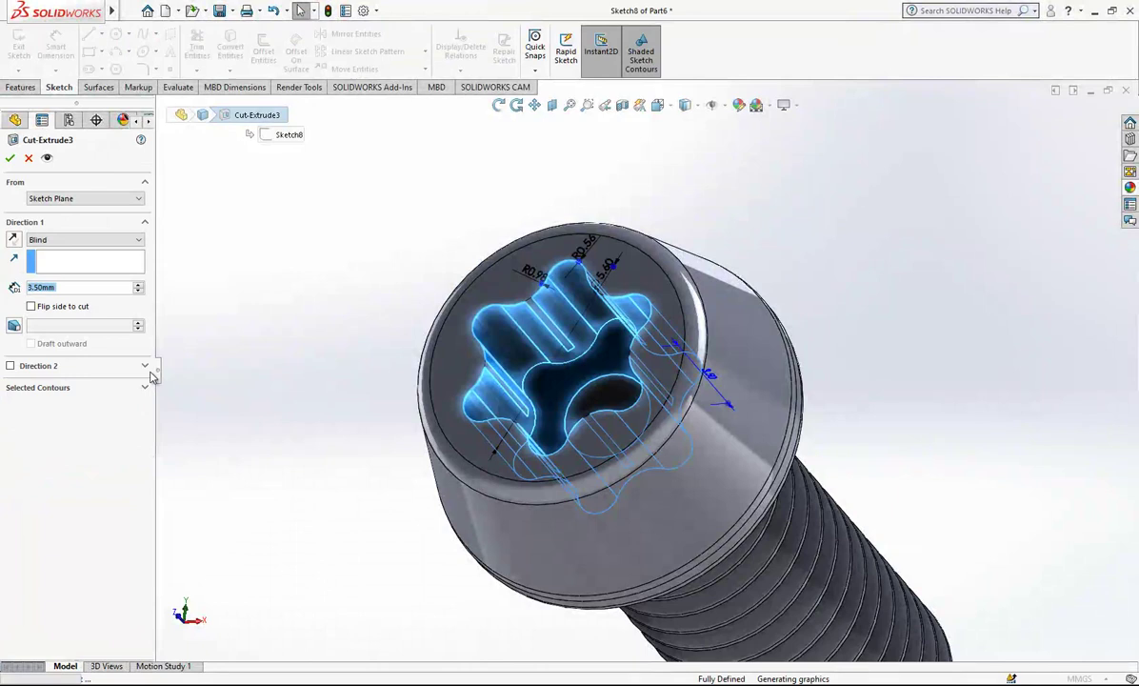
pyautogui.write('3')
pyautogui.press('Return')
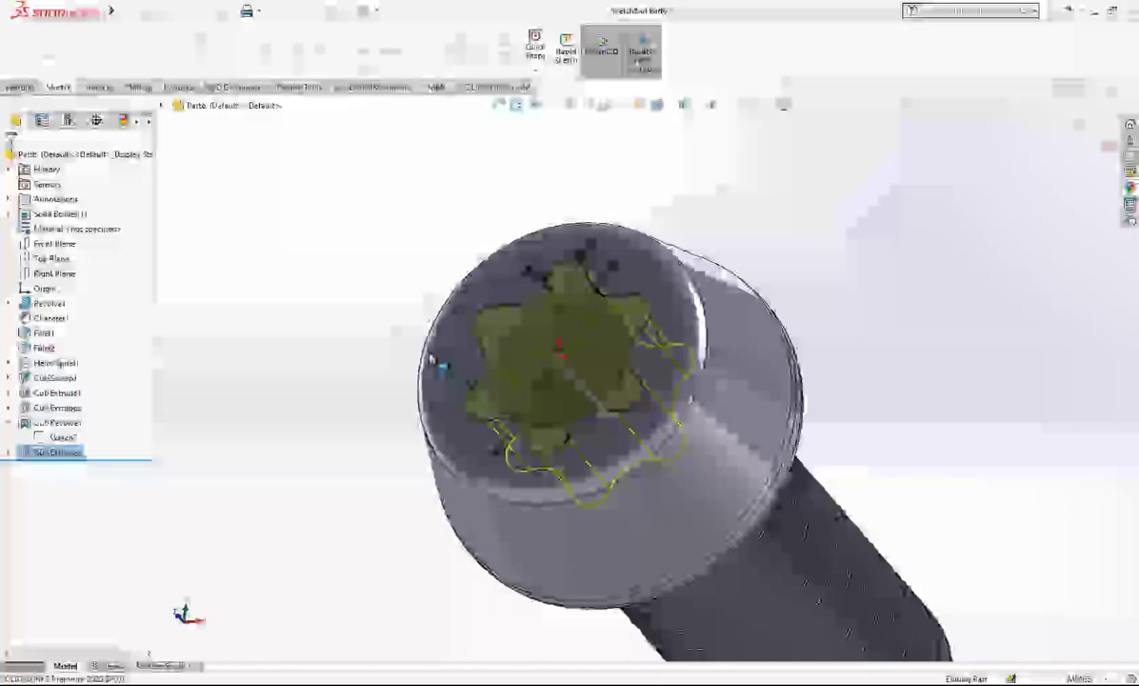
pyautogui.moveTo(597, 359)
pyautogui.mouseDown(button='middle')
pyautogui.moveTo(562, 334)
pyautogui.moveTo(576, 325)
pyautogui.mouseUp(button='middle')
# Start a sketch on the head's end face and draw a circle from the origin out to the top lobe
pyautogui.click(652, 329)
pyautogui.click(701, 292)
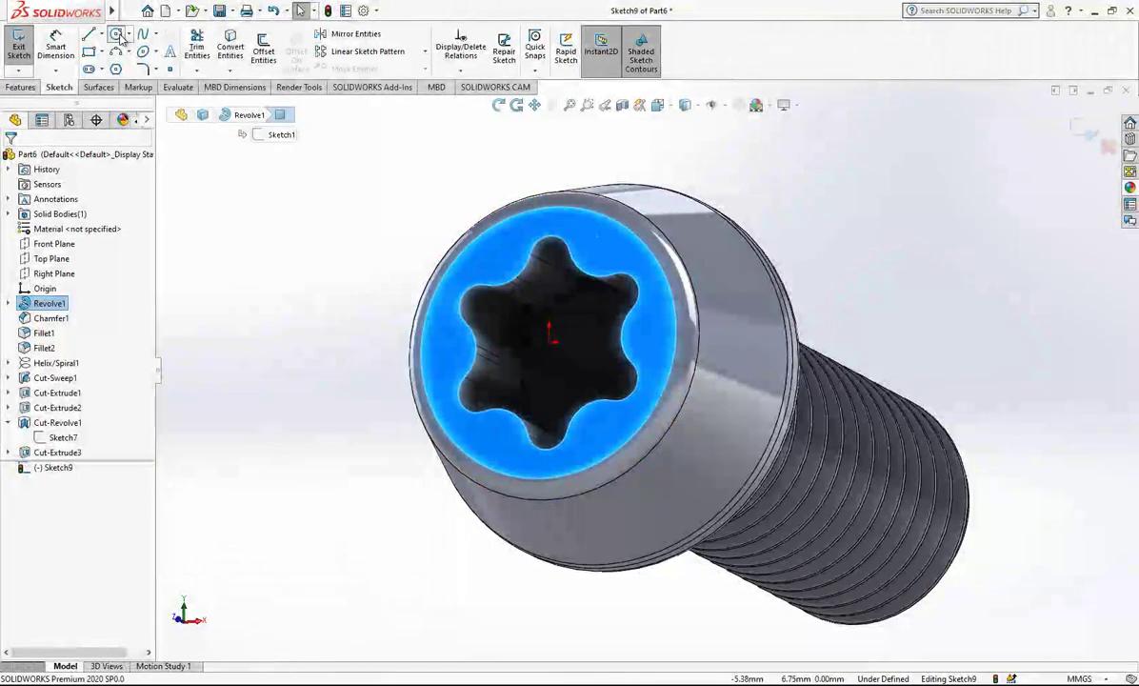
pyautogui.click(116, 33)
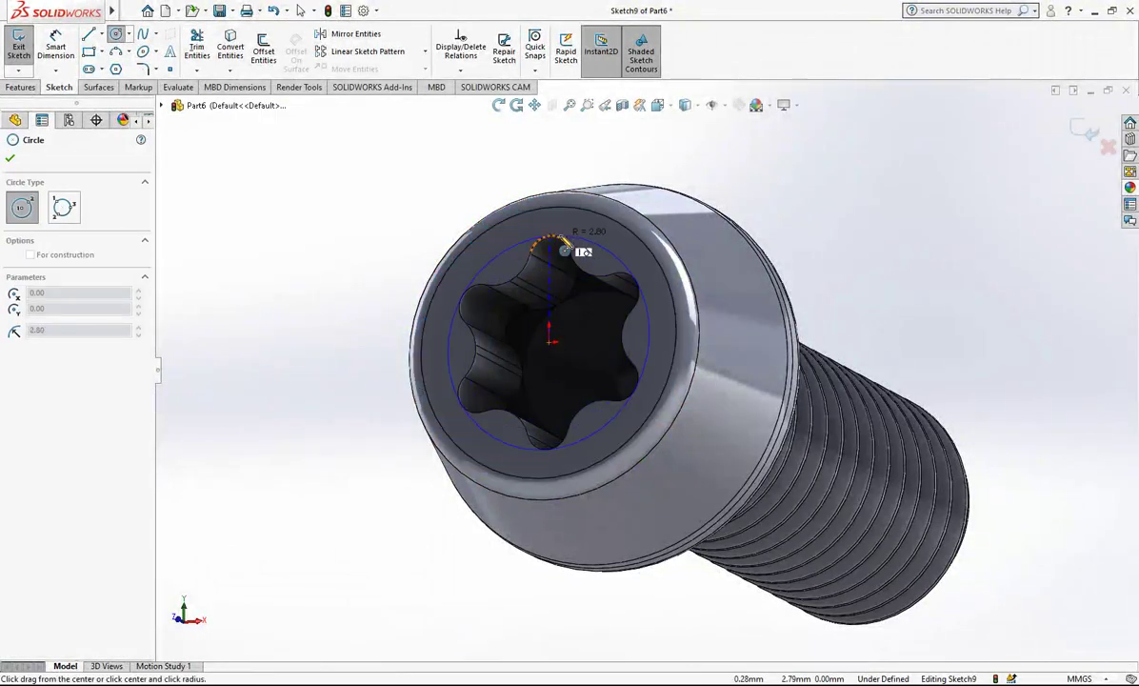
pyautogui.click(564, 250)
pyautogui.scroll(-3, 586, 257)
pyautogui.press('Escape')
pyautogui.scroll(-3, 589, 257)
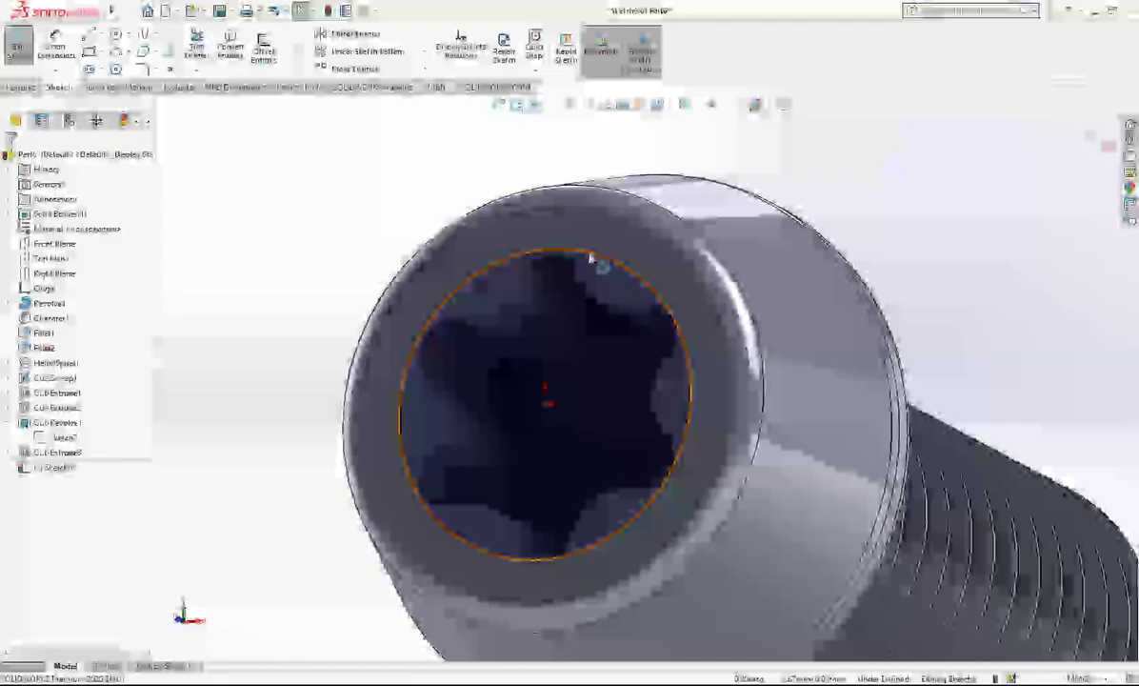
# Make the circle tangent to the top lobe's edge
pyautogui.click(590, 257)
pyautogui.keyDown('ctrl'); pyautogui.click(530, 252); pyautogui.keyUp('ctrl')
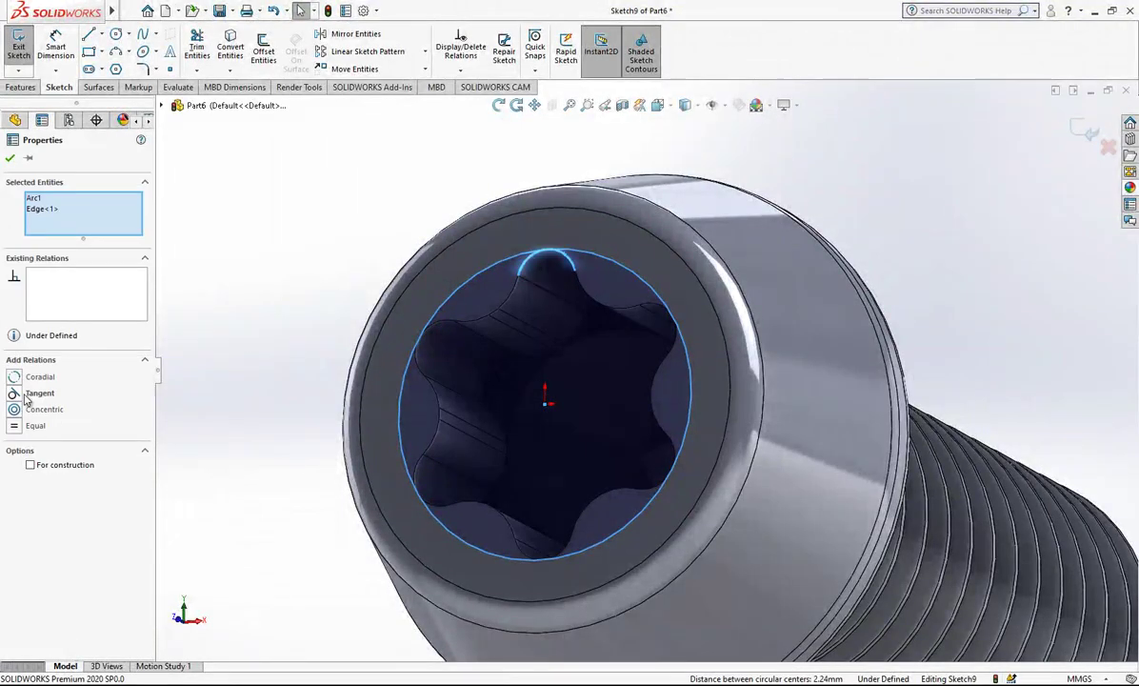
pyautogui.click(26, 392)
pyautogui.press('Escape')
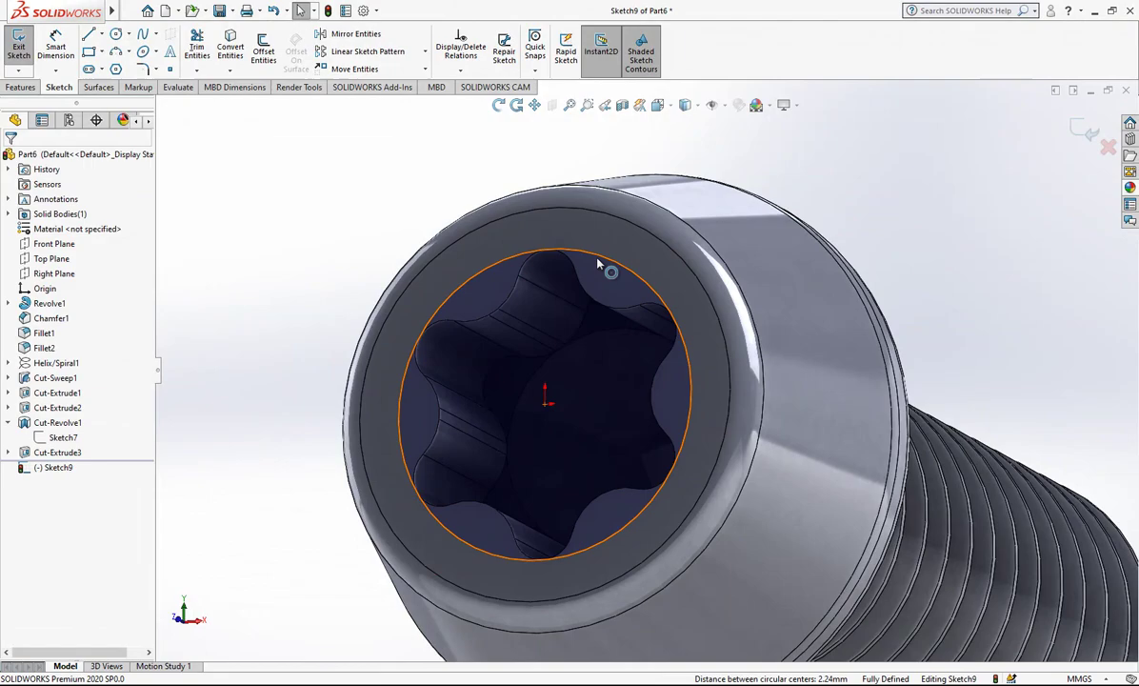
# Cut-extrude the circle sketch 3.5 mm blind with a 45° inward draft
pyautogui.click(603, 261)
pyautogui.scroll(2, 931, 195)
pyautogui.click(1085, 131)
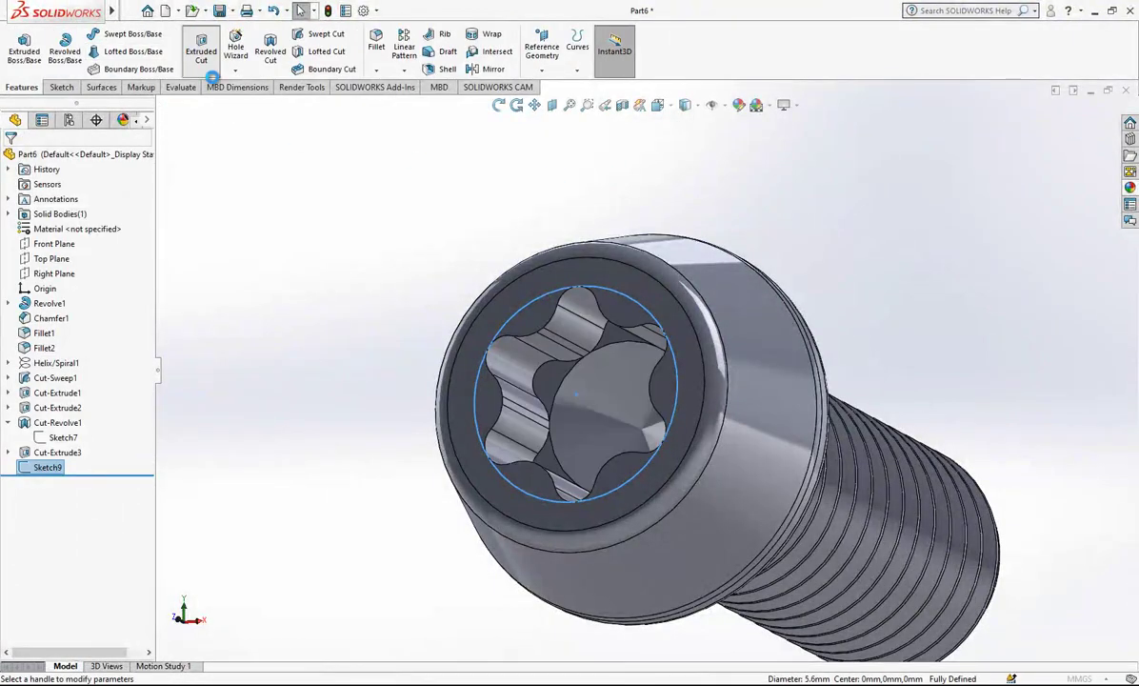
pyautogui.click(204, 55)
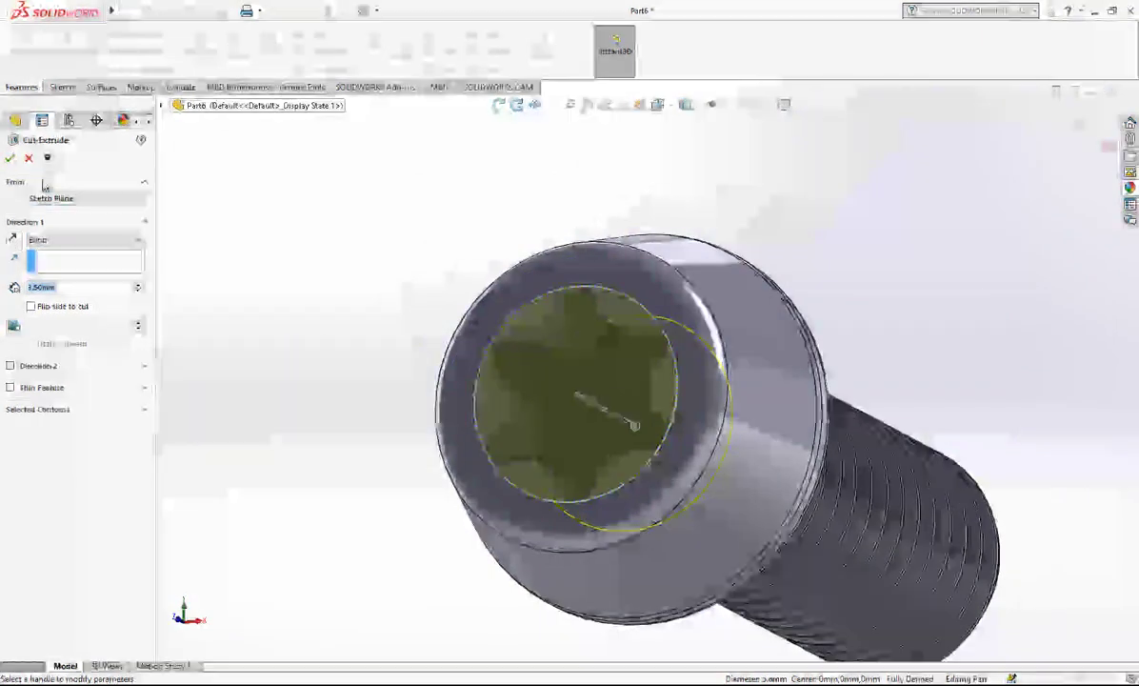
pyautogui.click(14, 325)
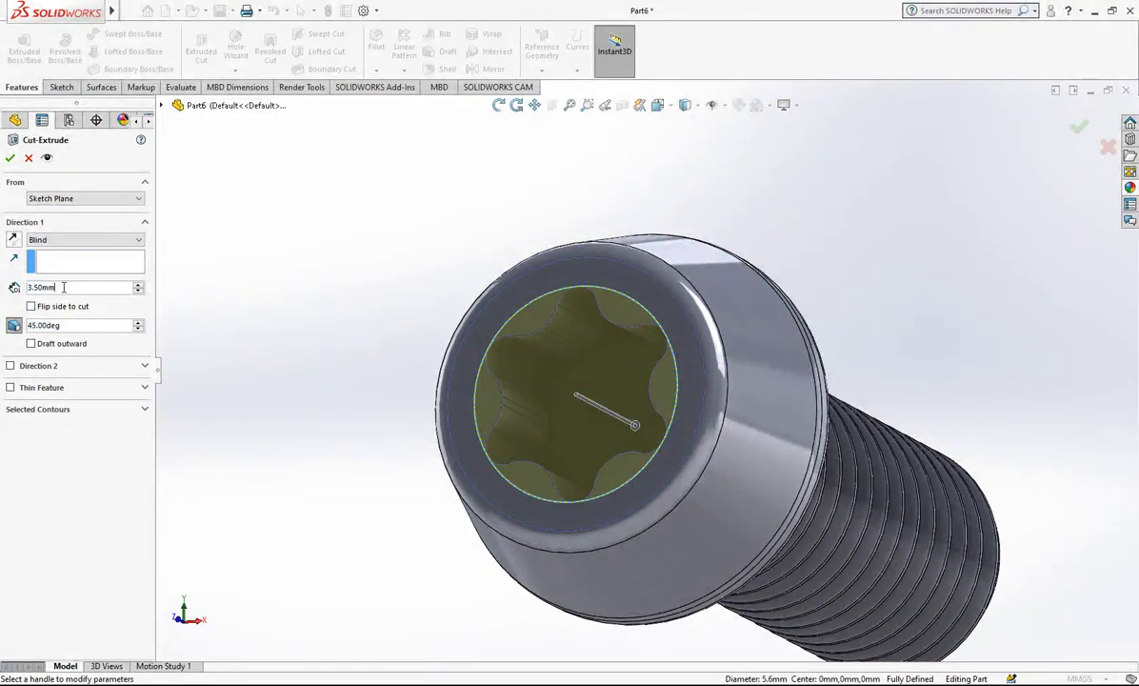
pyautogui.click(10, 158)
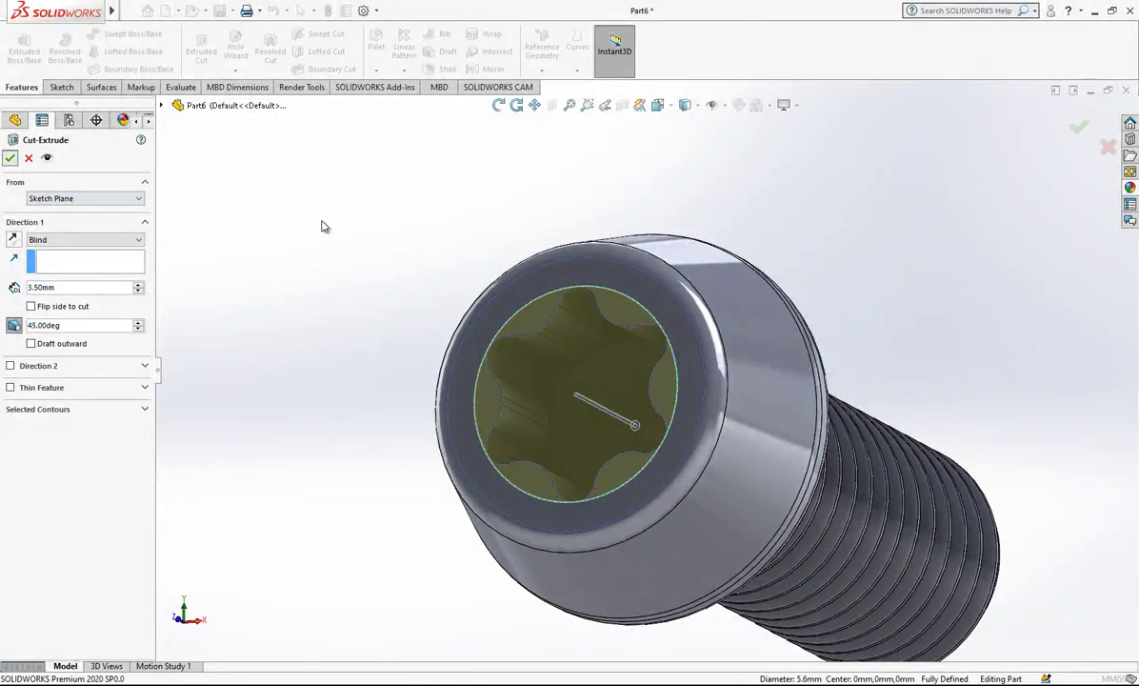
# Fillet the circular edge where the shank meets the underside of the head with a 0.5 mm radius
pyautogui.moveTo(323, 221); pyautogui.dragTo(576, 335, button='middle')
pyautogui.click(574, 333)
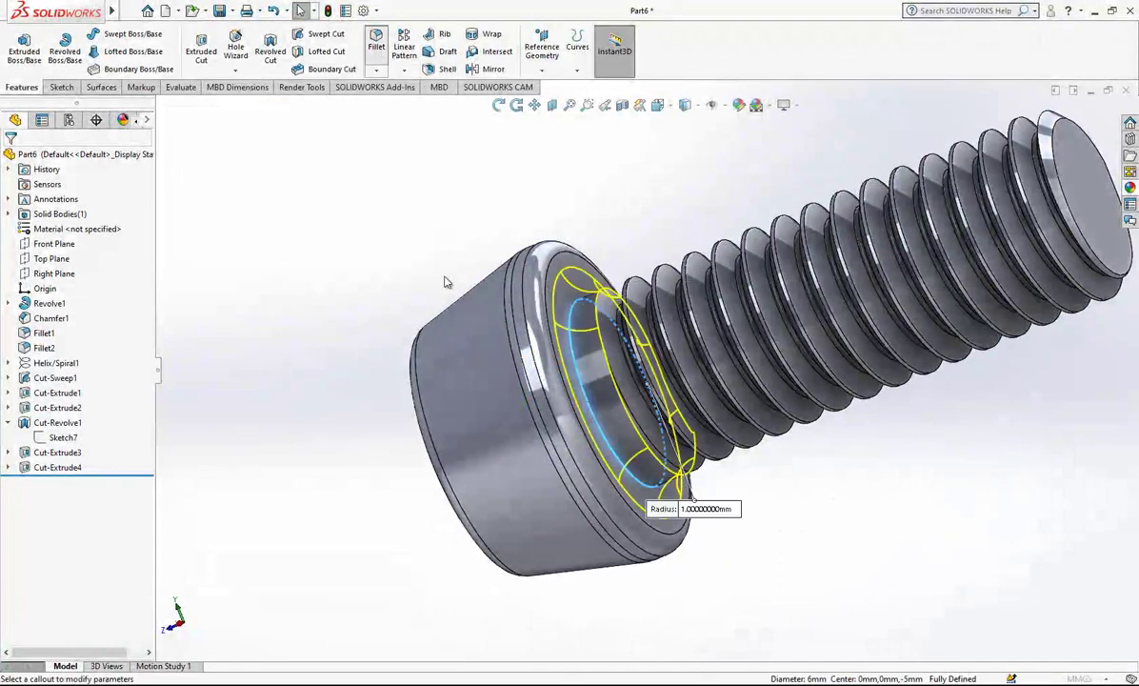
pyautogui.write('0.5')
pyautogui.press('Return')
pyautogui.write('3')
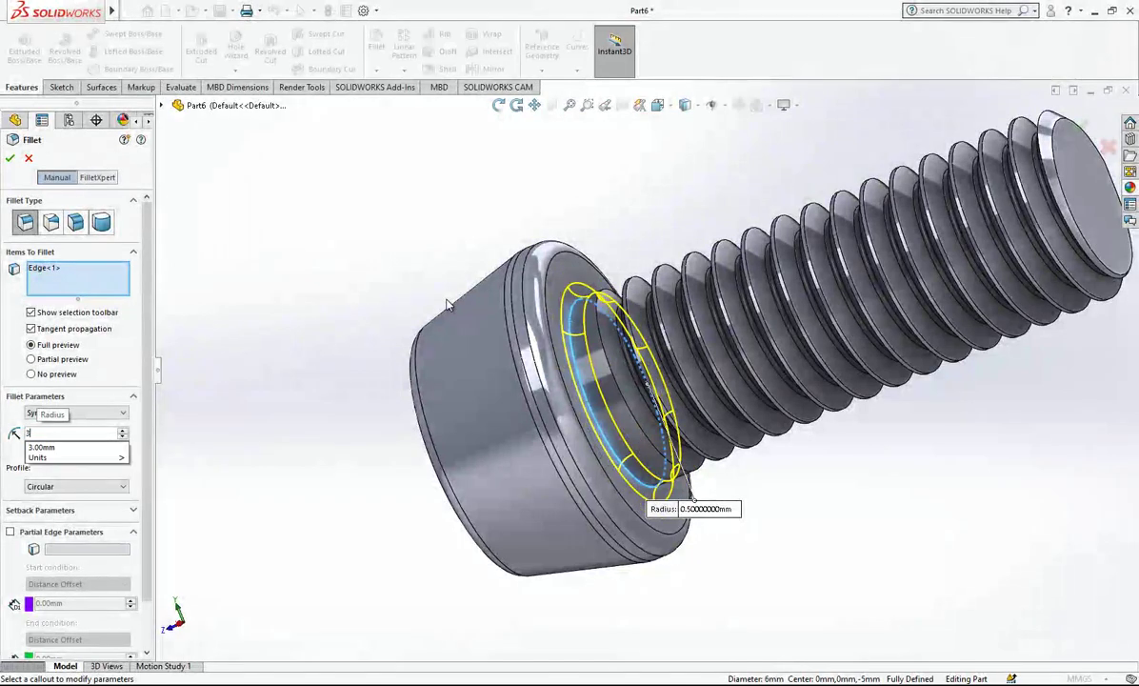
pyautogui.press('BackSpace')
pyautogui.write('0.5')
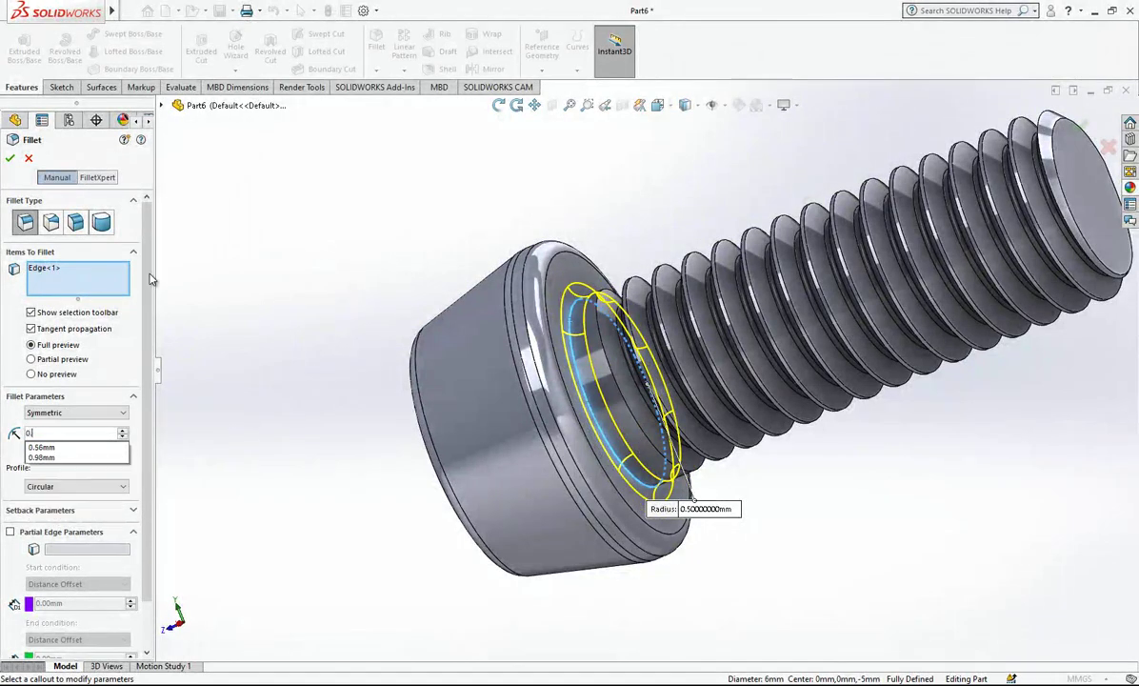
pyautogui.press('Return')
pyautogui.press('Return')
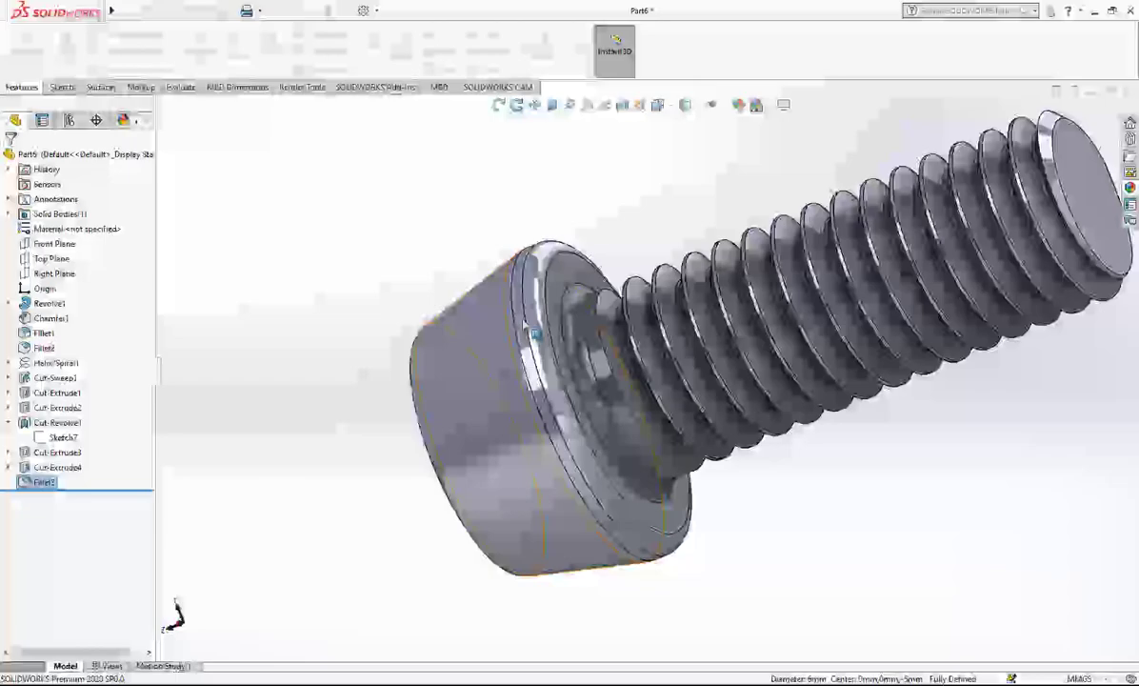
# Apply a dark grey metallic appearance to the whole screw body
pyautogui.scroll(1, 610, 322)
pyautogui.moveTo(616, 318); pyautogui.dragTo(682, 324, button='middle')
pyautogui.scroll(-1, 606, 336)
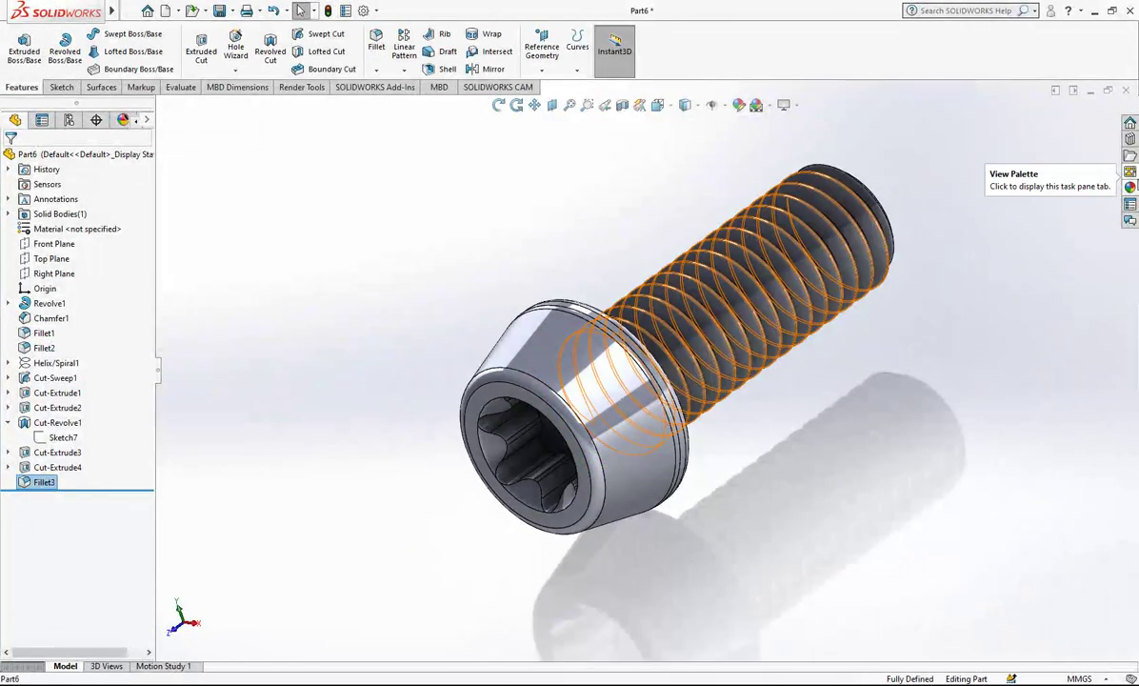
pyautogui.click(1130, 187)
pyautogui.moveTo(1080, 356); pyautogui.dragTo(728, 285)
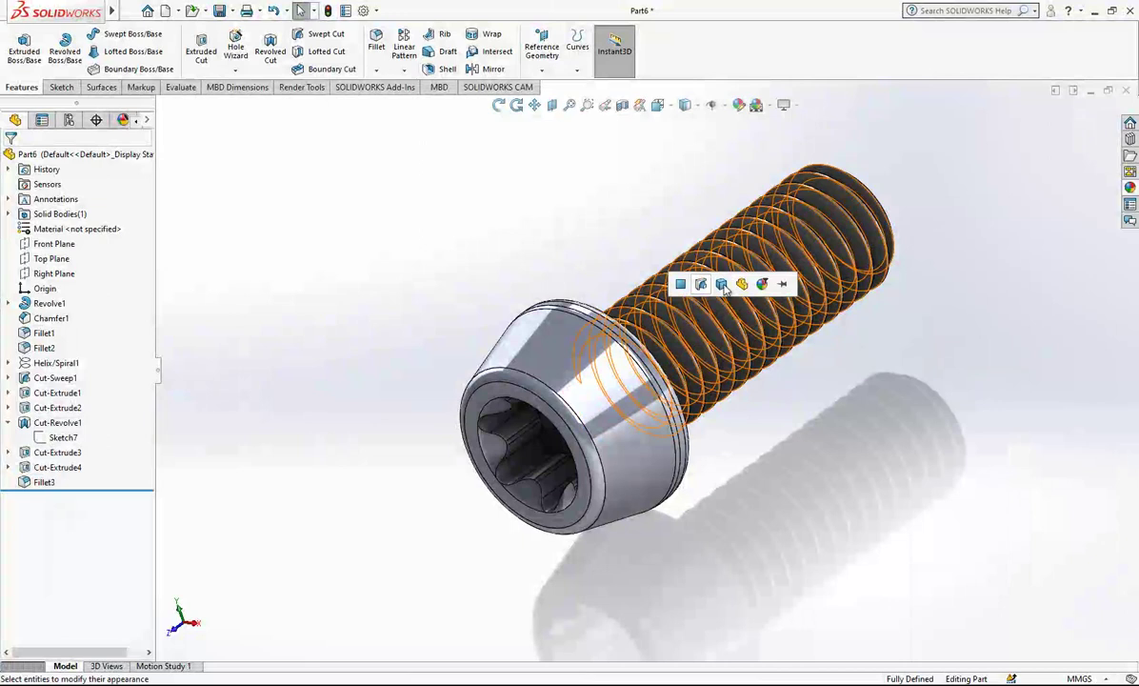
pyautogui.click(722, 285)
pyautogui.moveTo(547, 215); pyautogui.dragTo(510, 409, button='middle')
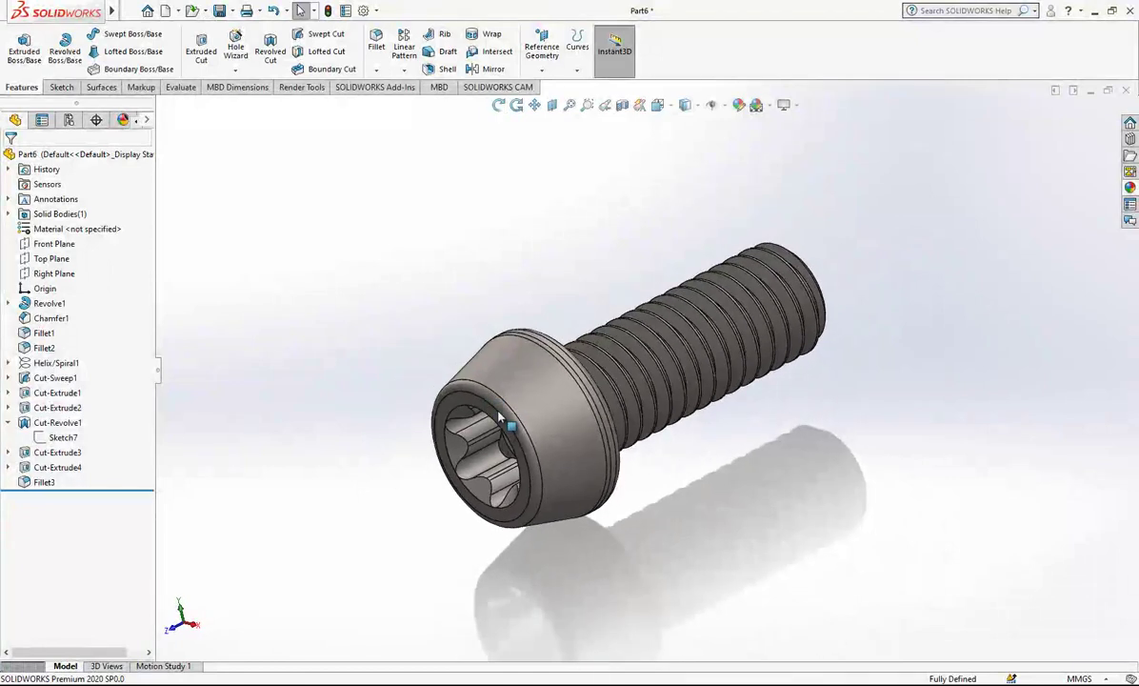